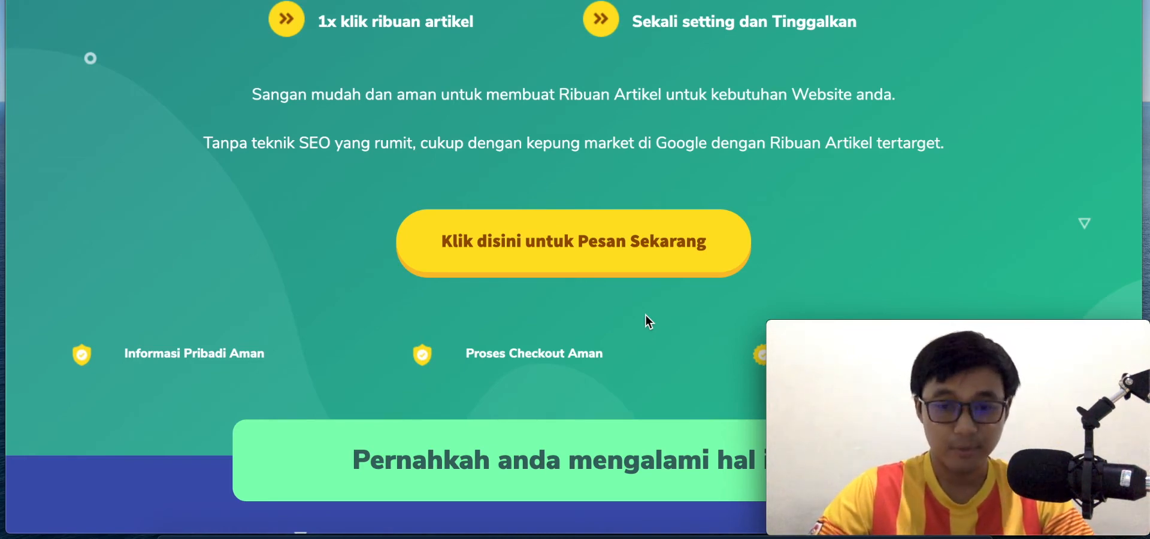
# - Look through the plugin's sales page, covering its feature list, the customer problems it addresses and the embedded video
pyautogui.scroll(3, 645, 315)
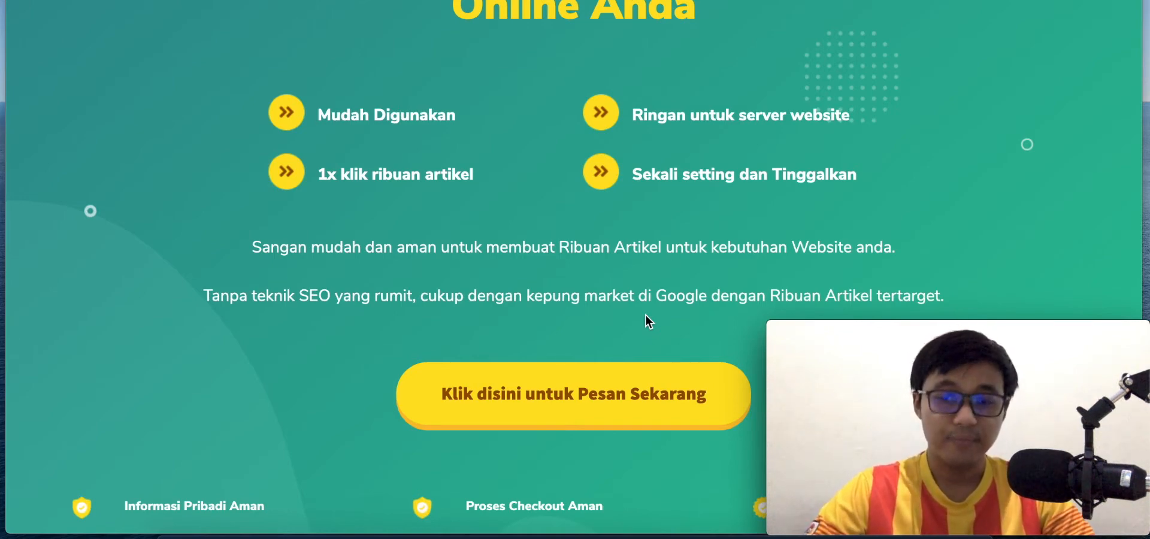
pyautogui.scroll(-20, 646, 316)
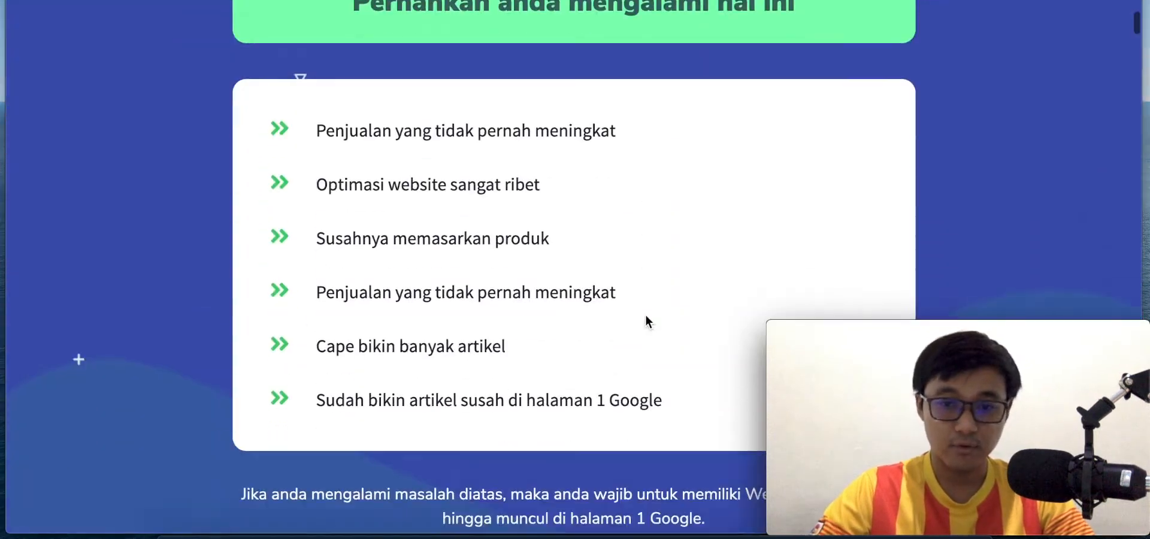
pyautogui.scroll(-20, 646, 321)
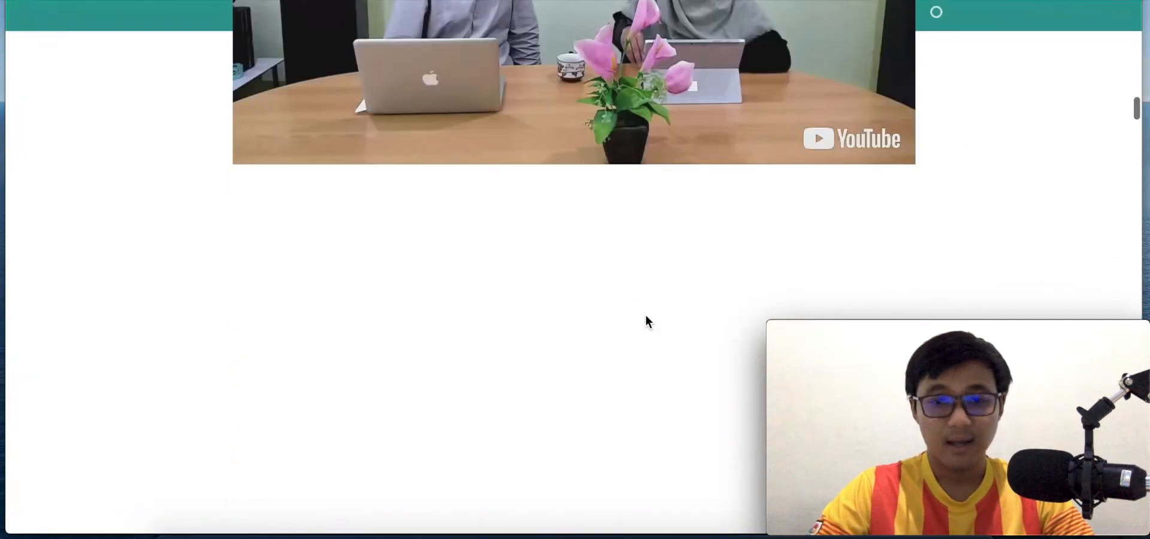
pyautogui.scroll(-5, 645, 321)
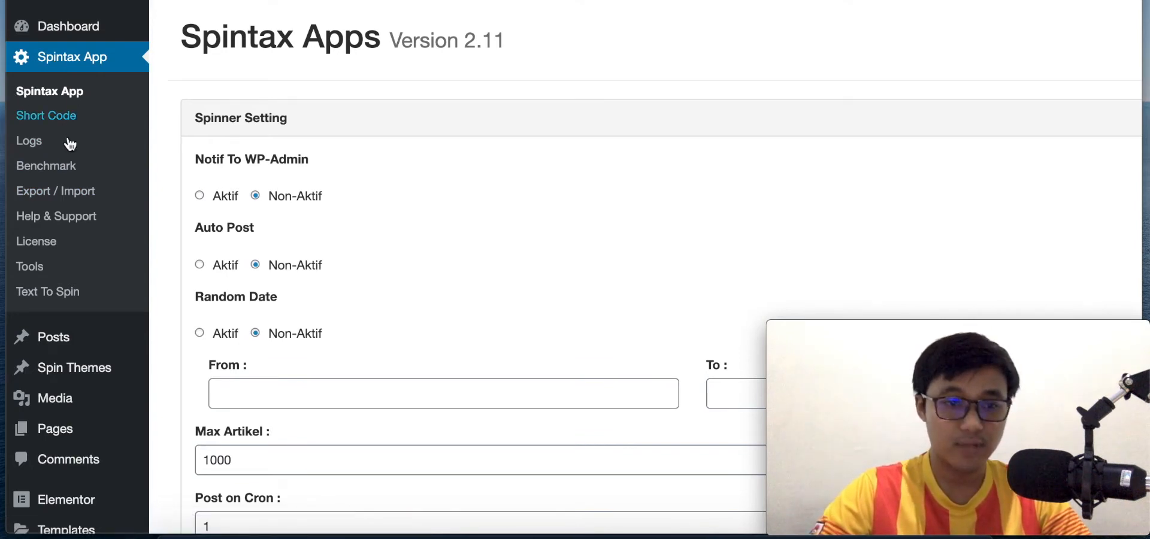
# - Set Notif To WP-Admin to Aktif in the Spinner Setting form and save the settings
pyautogui.moveTo(71, 339)
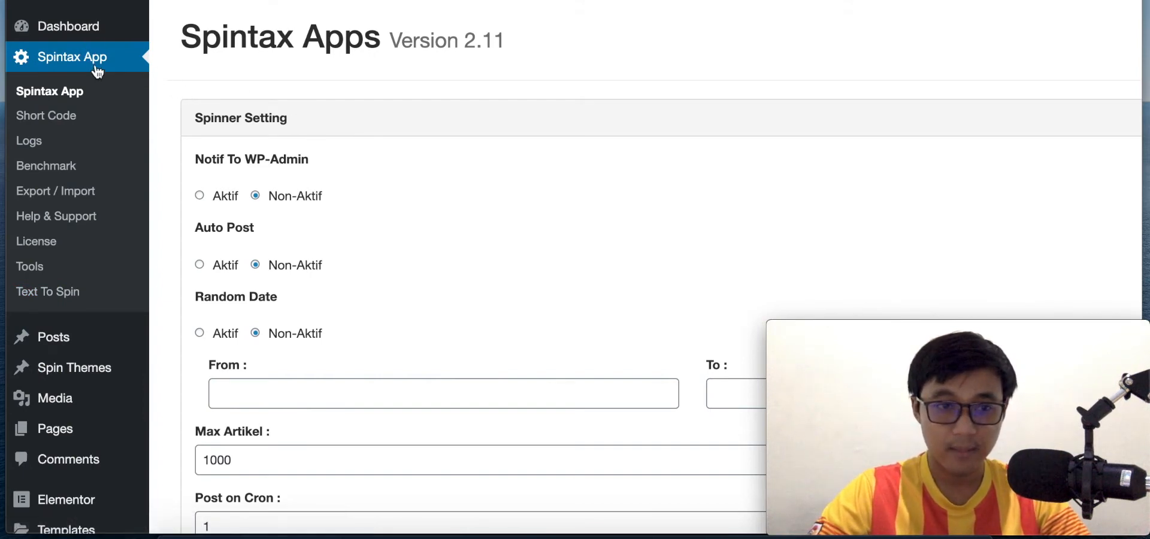
pyautogui.moveTo(66, 375)
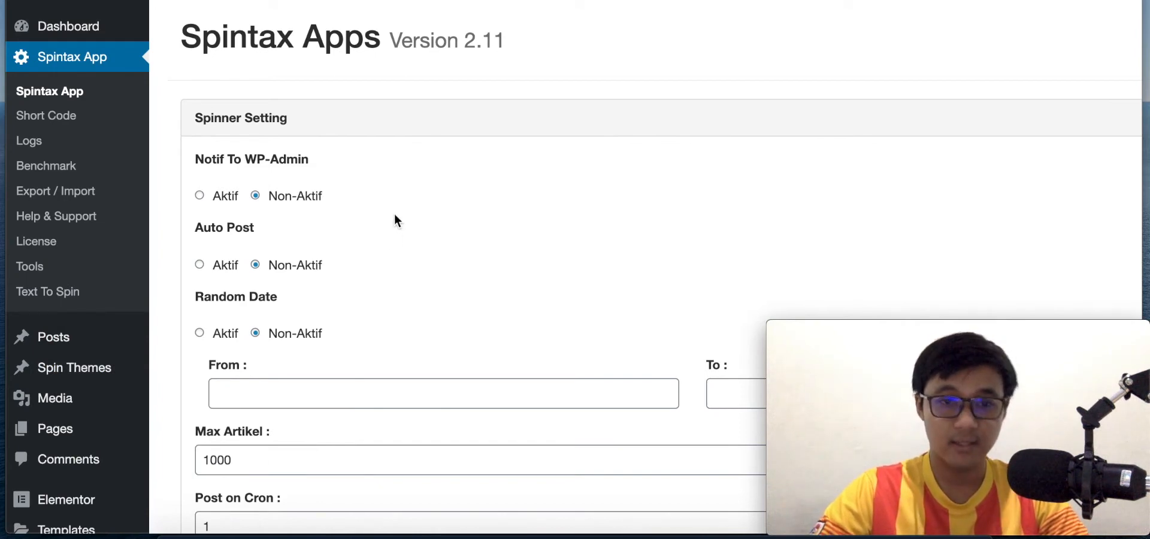
pyautogui.scroll(-1, 395, 216)
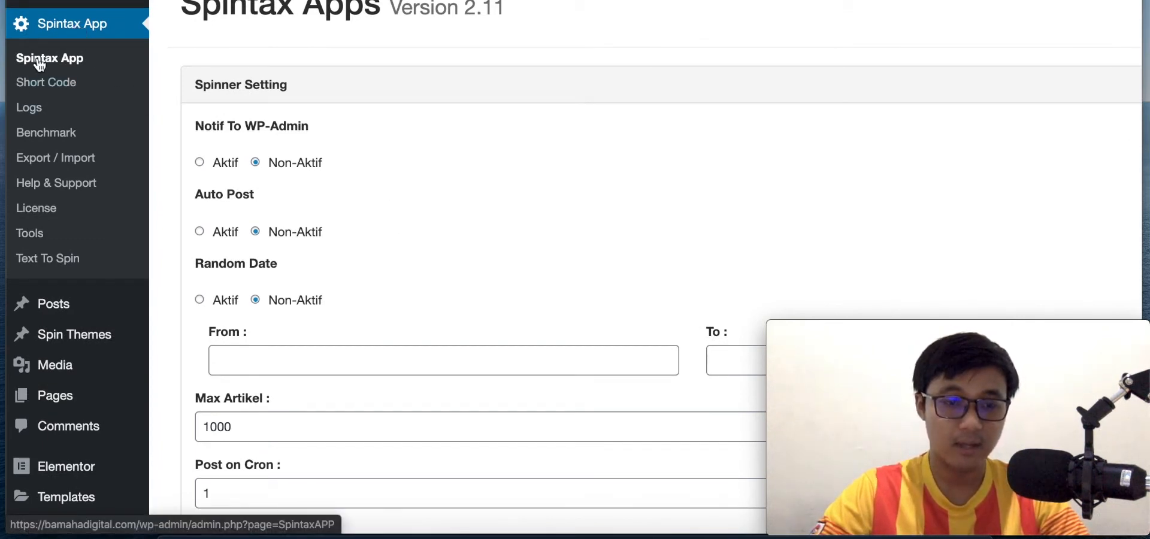
pyautogui.scroll(1, 230, 108)
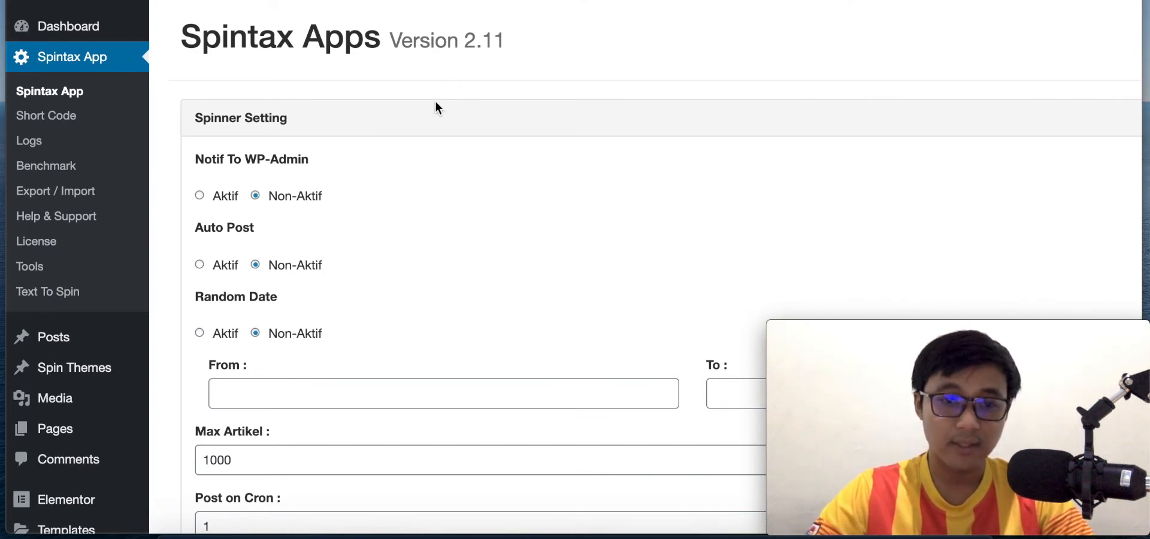
pyautogui.click(210, 196)
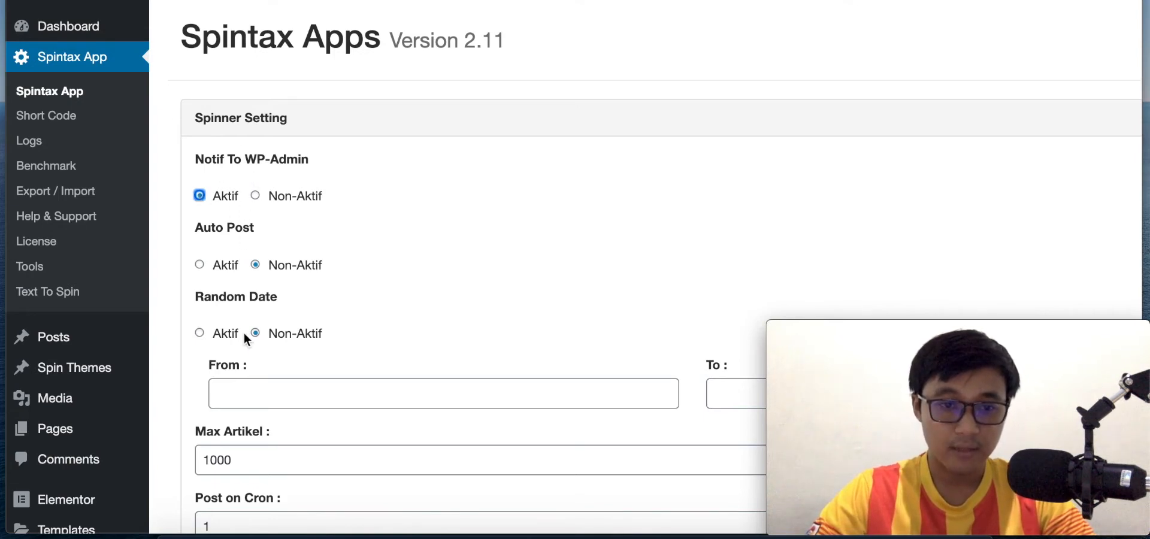
pyautogui.scroll(-3, 246, 337)
pyautogui.scroll(-5, 245, 337)
pyautogui.click(230, 316)
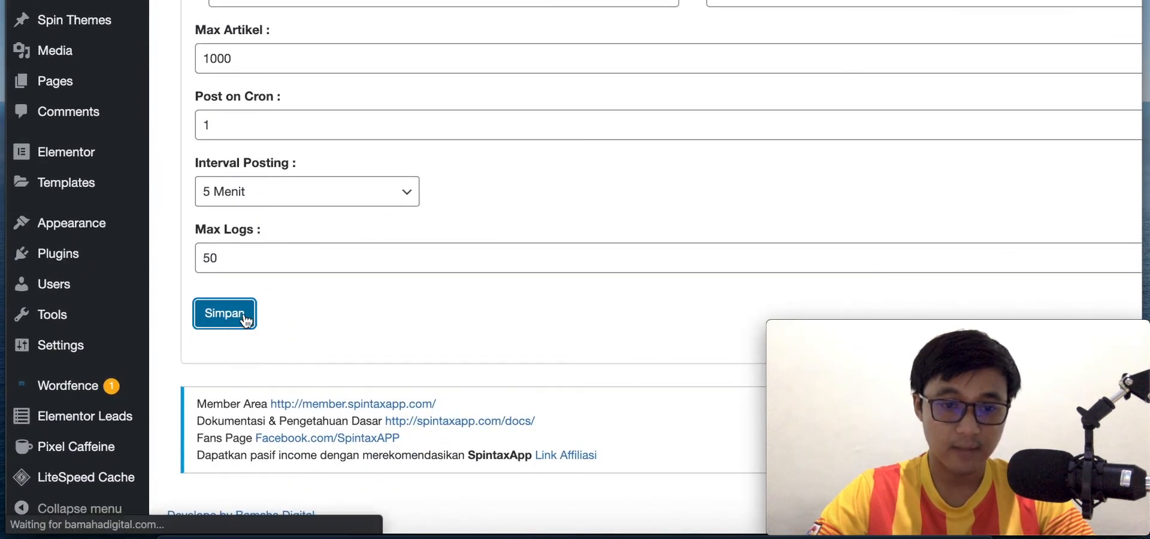
pyautogui.scroll(7, 405, 318)
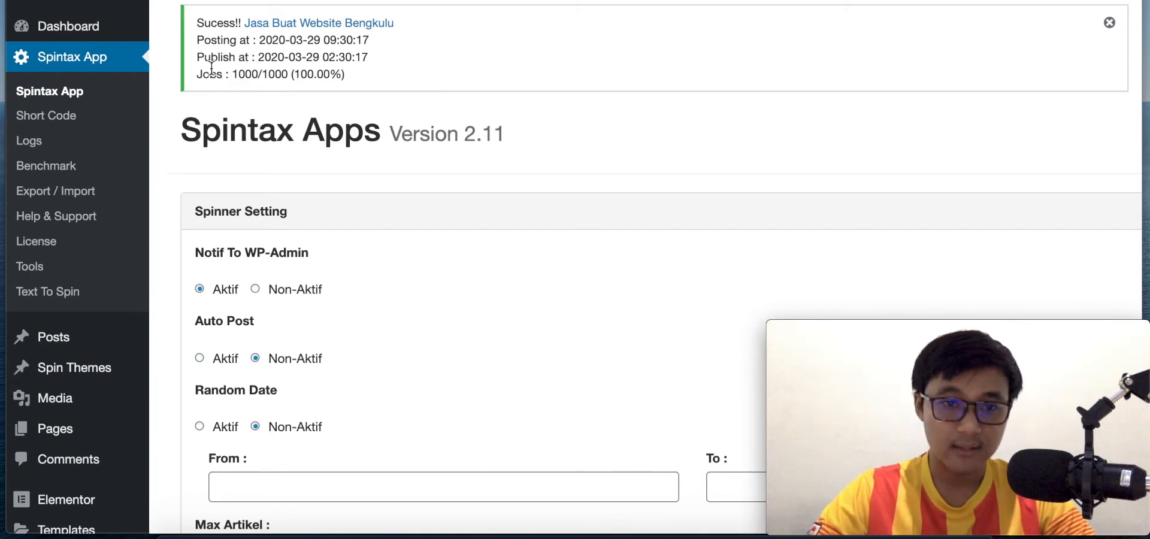
# - Check the posting notification above the Spintax Apps heading and set Auto Post to Aktif
pyautogui.scroll(-2, 230, 163)
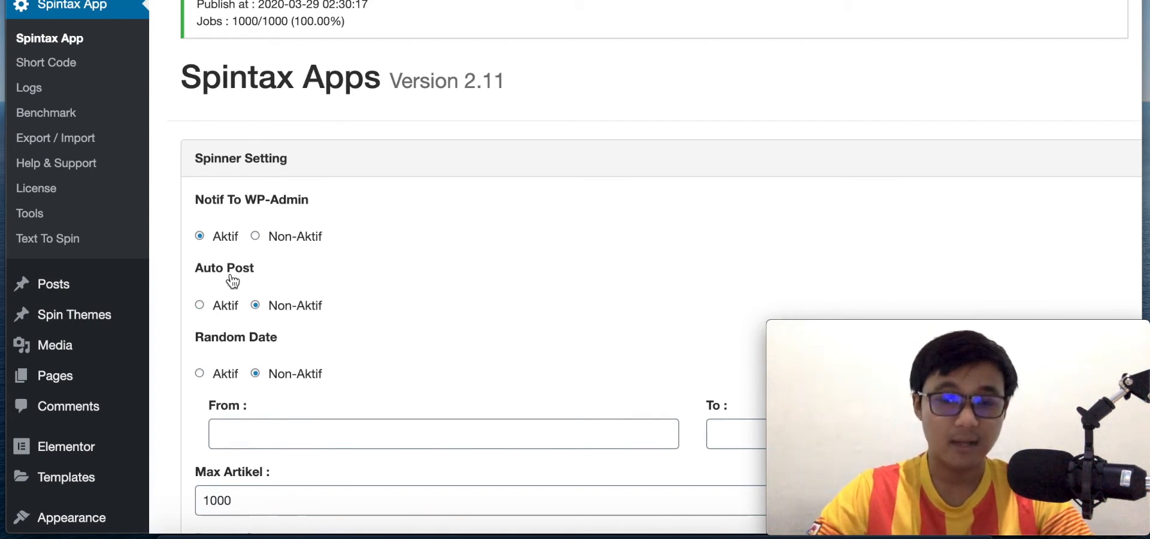
pyautogui.scroll(2, 232, 280)
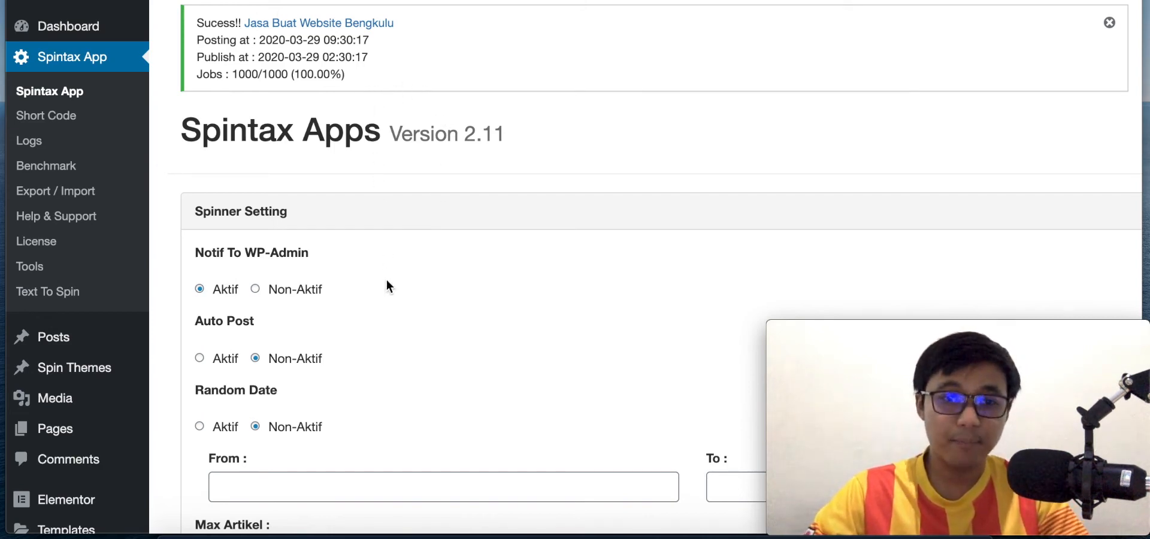
pyautogui.scroll(-2, 386, 282)
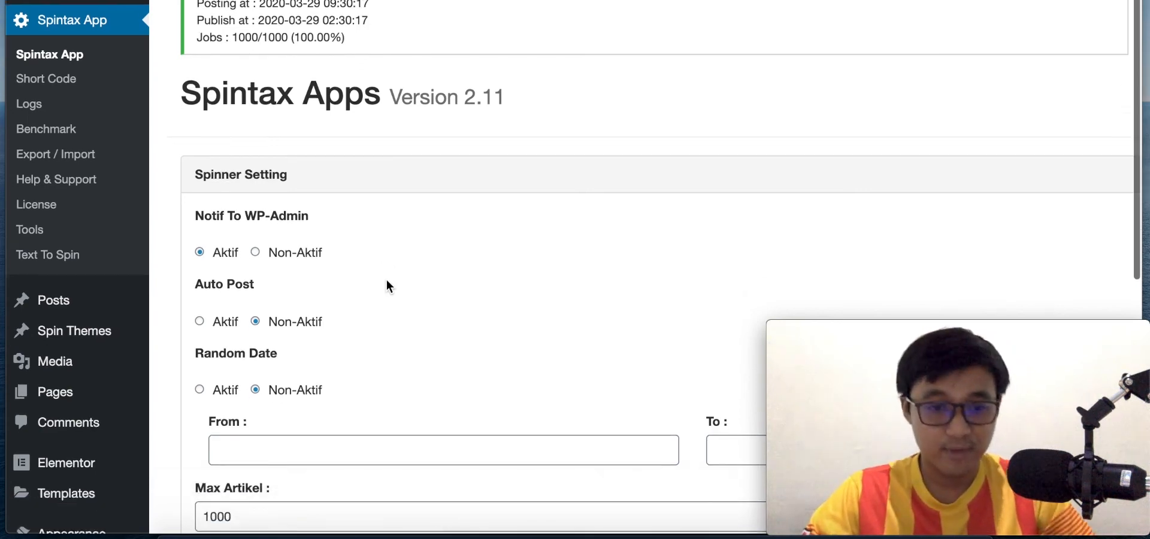
pyautogui.scroll(2, 449, 133)
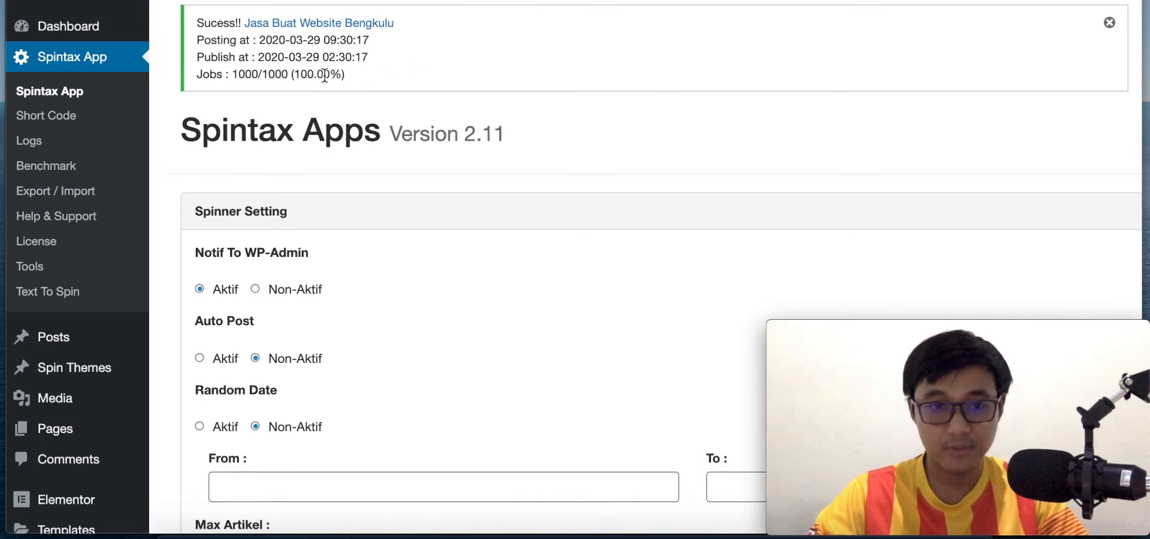
pyautogui.scroll(-3, 347, 358)
pyautogui.scroll(-2, 346, 354)
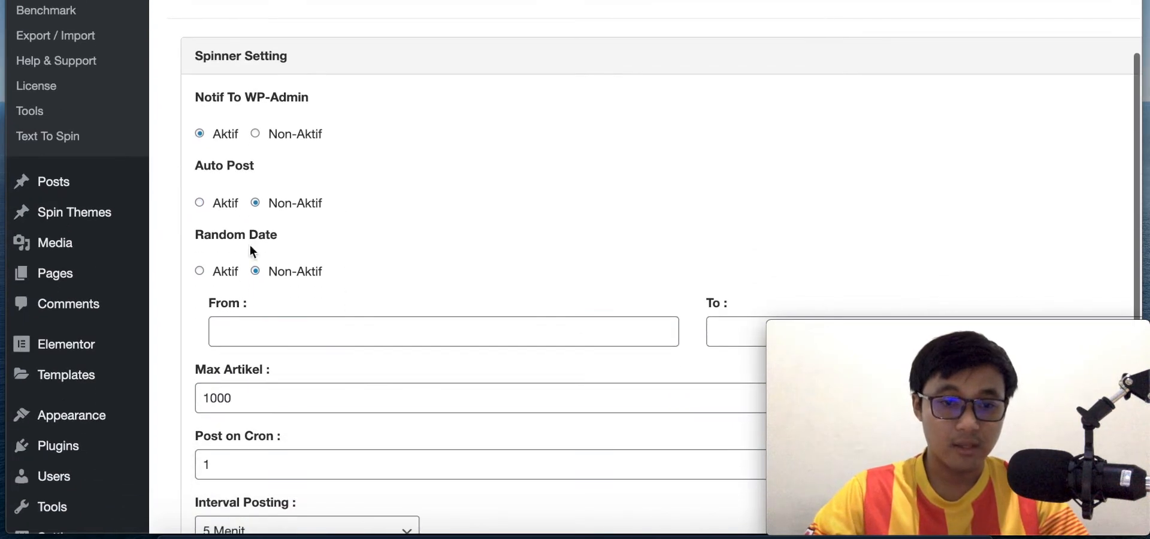
pyautogui.click(200, 203)
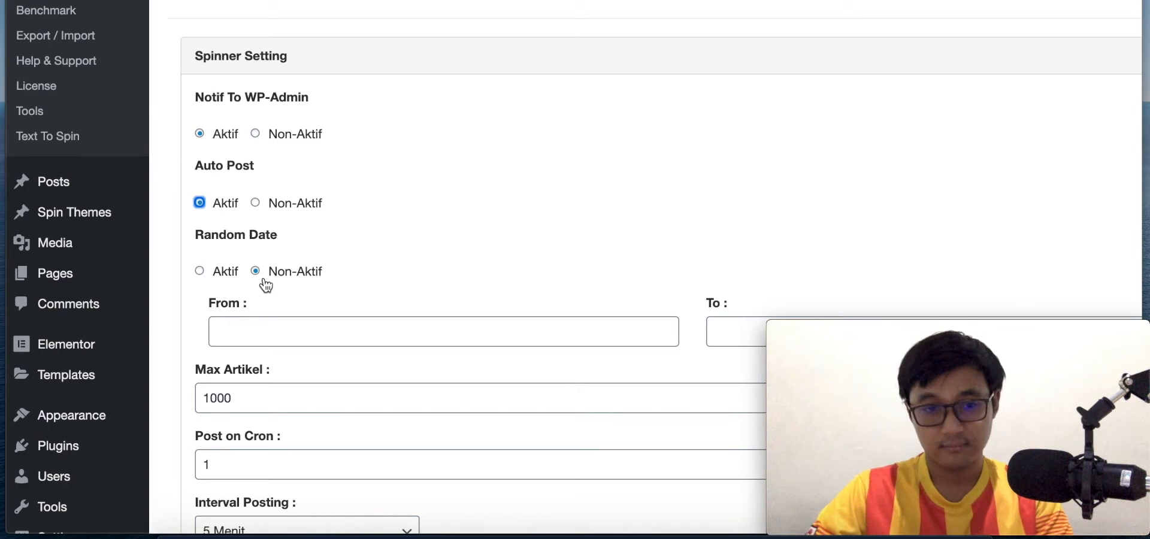
# - Set Random Date to Aktif and view the calendars of its From and To fields without picking dates
pyautogui.click(249, 326)
pyautogui.scroll(-3, 251, 326)
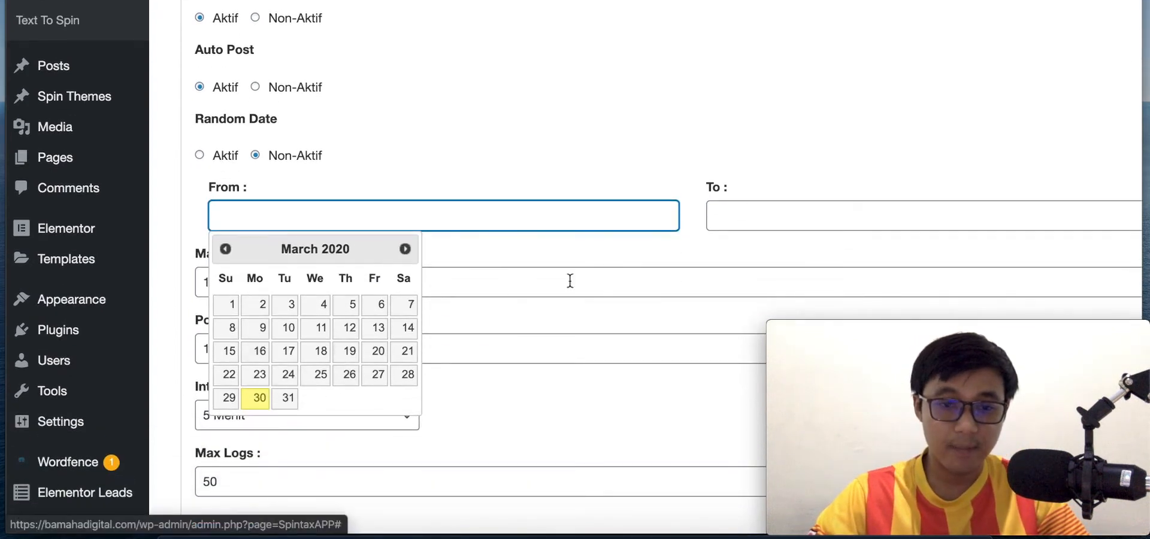
pyautogui.click(767, 200)
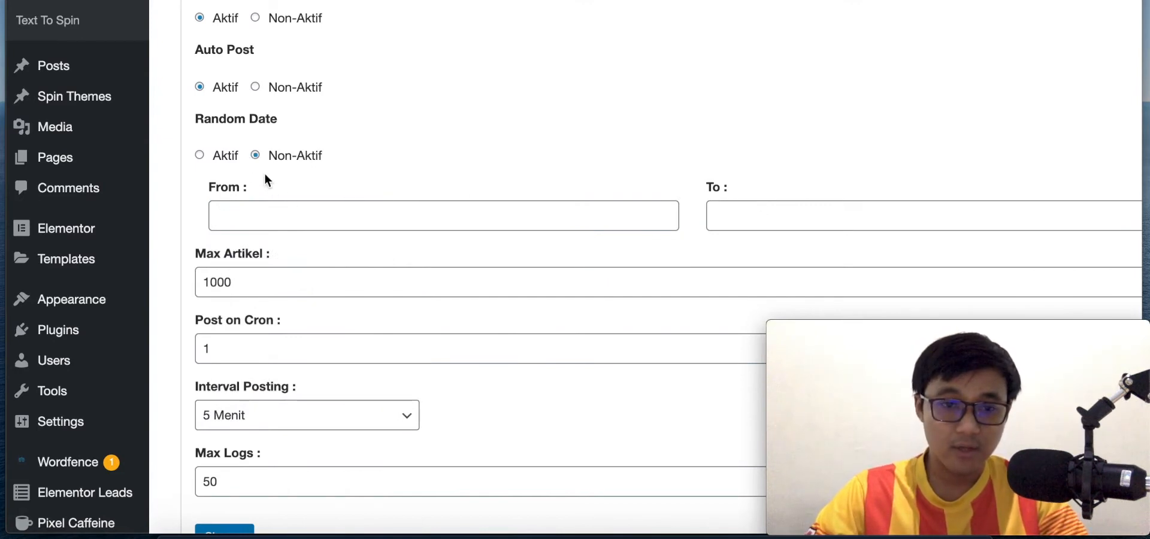
pyautogui.click(200, 155)
pyautogui.click(229, 207)
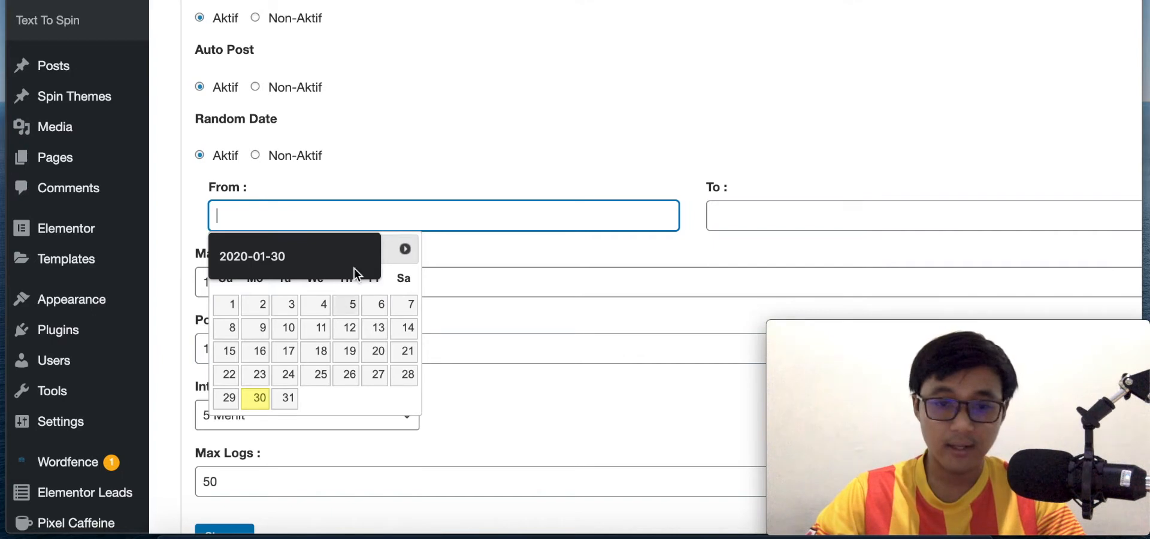
pyautogui.click(372, 157)
pyautogui.click(256, 157)
pyautogui.click(200, 156)
pyautogui.click(230, 216)
pyautogui.click(747, 214)
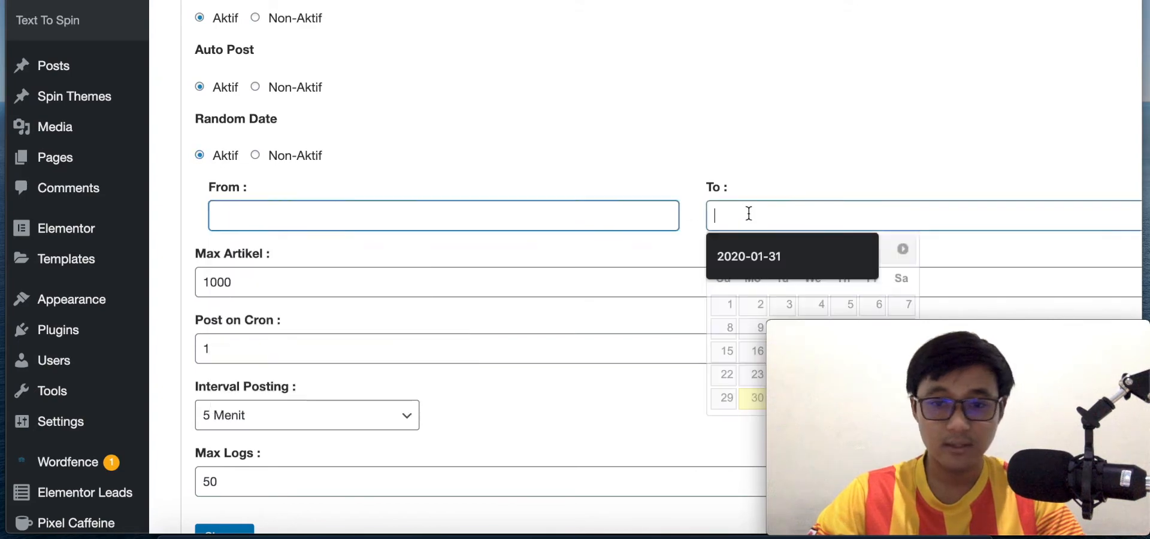
pyautogui.click(555, 217)
pyautogui.click(193, 205)
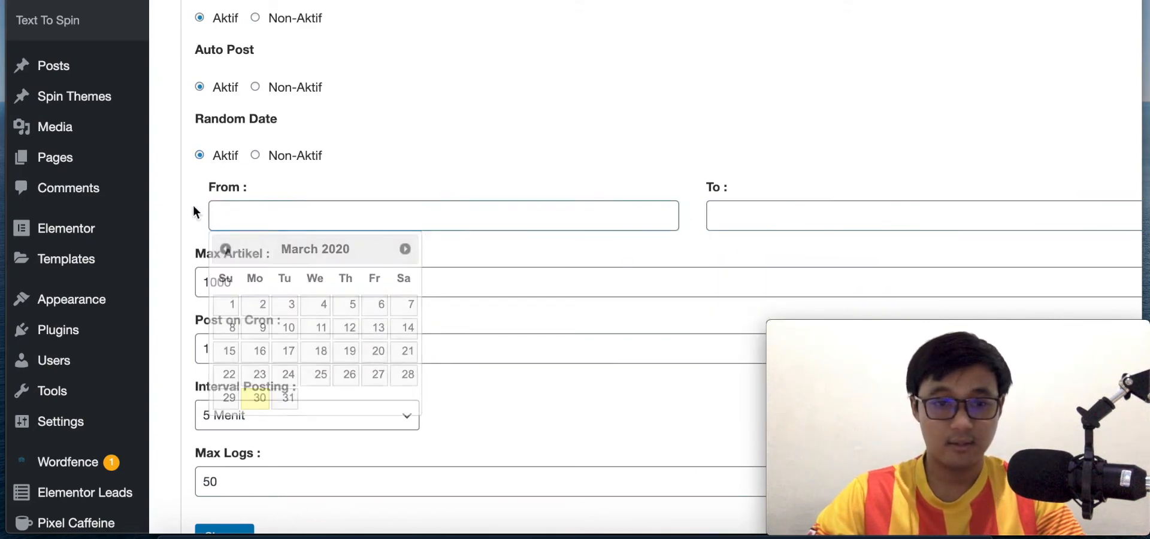
# - Set the Max Artikel limit to 9999999
pyautogui.scroll(-1, 193, 205)
pyautogui.click(260, 234)
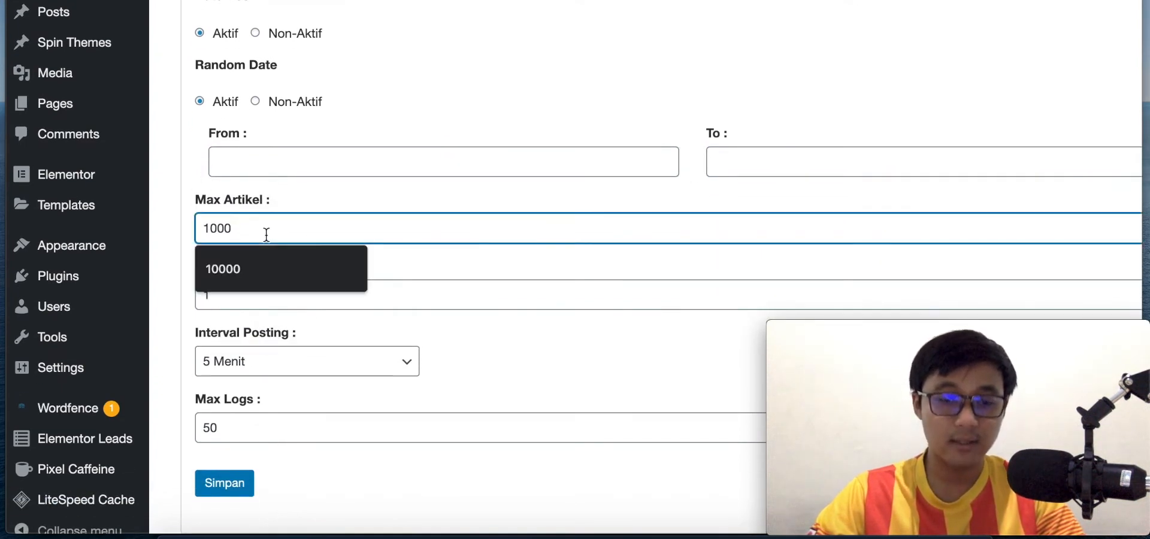
pyautogui.click(340, 207)
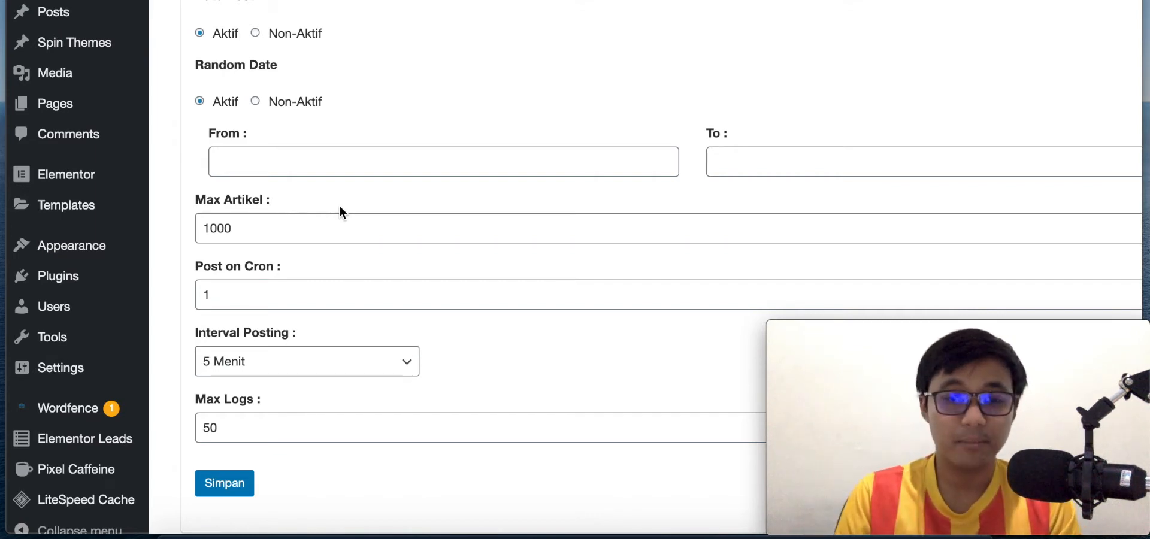
pyautogui.click(276, 230)
pyautogui.moveTo(276, 230); pyautogui.dragTo(196, 223)
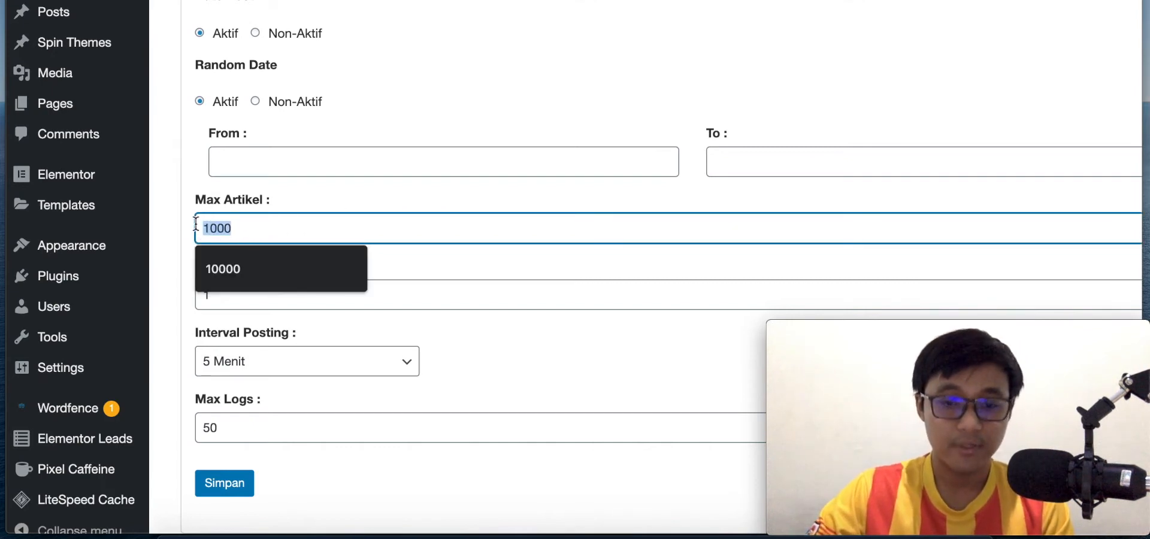
pyautogui.write('9999999')
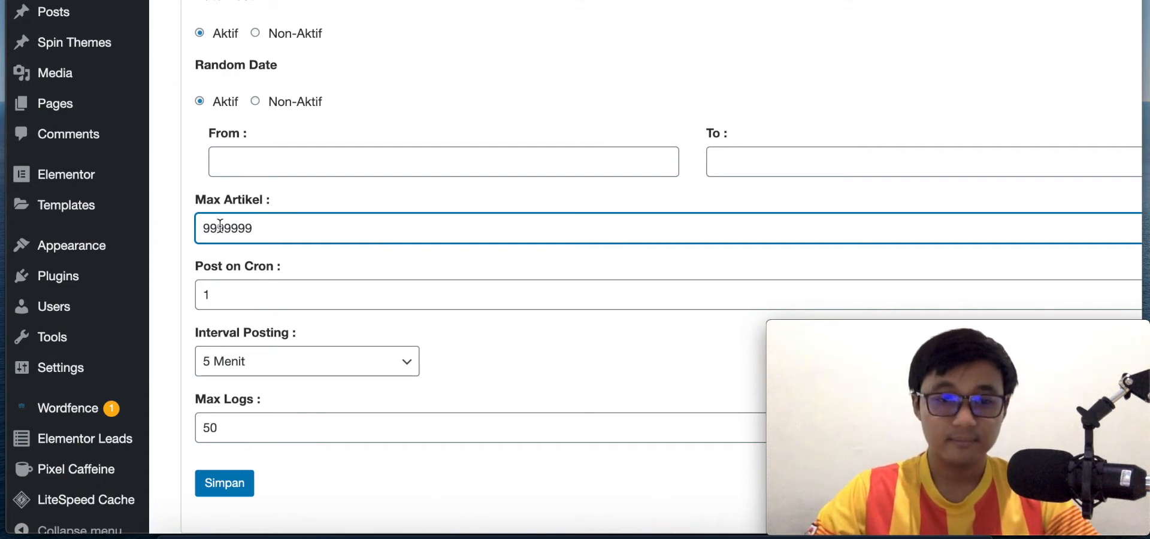
pyautogui.moveTo(267, 226); pyautogui.dragTo(185, 224)
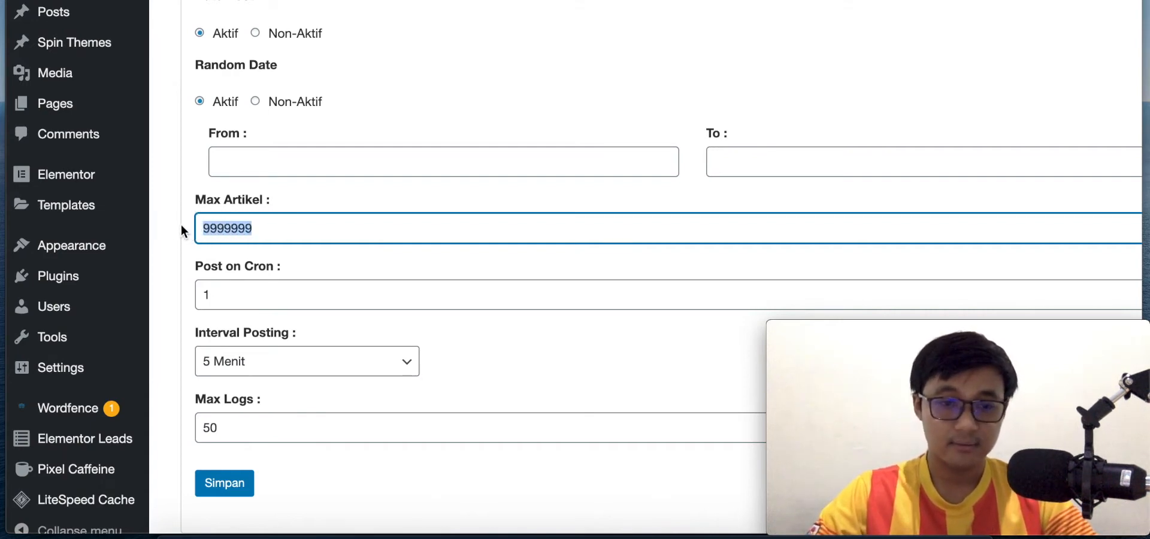
# - Examine the Post on Cron value and the minute, hour and day options offered for Interval Posting
pyautogui.scroll(-2, 254, 223)
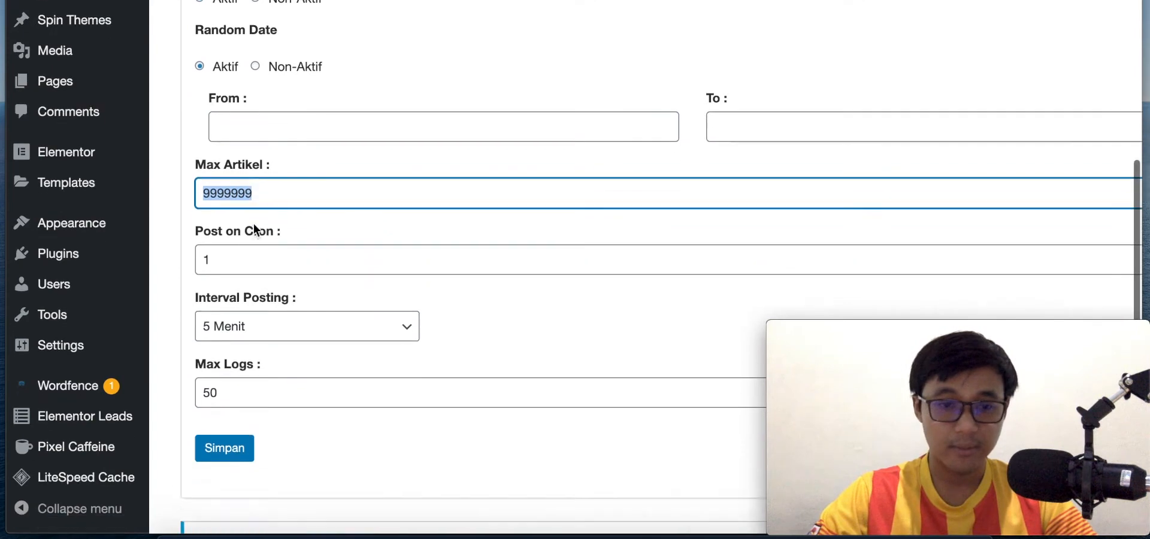
pyautogui.scroll(-1, 245, 224)
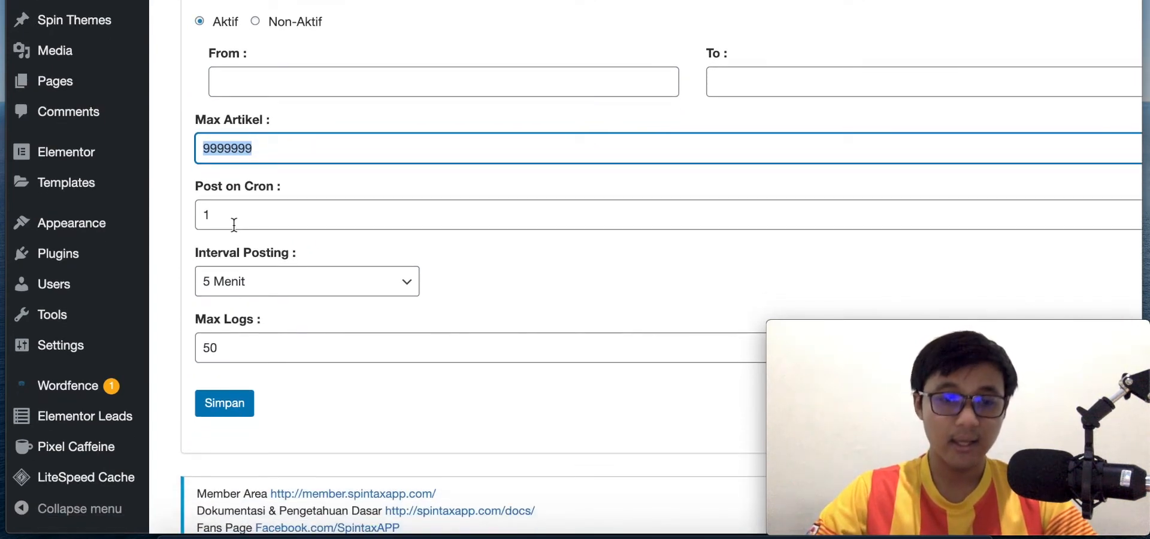
pyautogui.click(236, 214)
pyautogui.moveTo(236, 214); pyautogui.dragTo(195, 211)
pyautogui.click(179, 231)
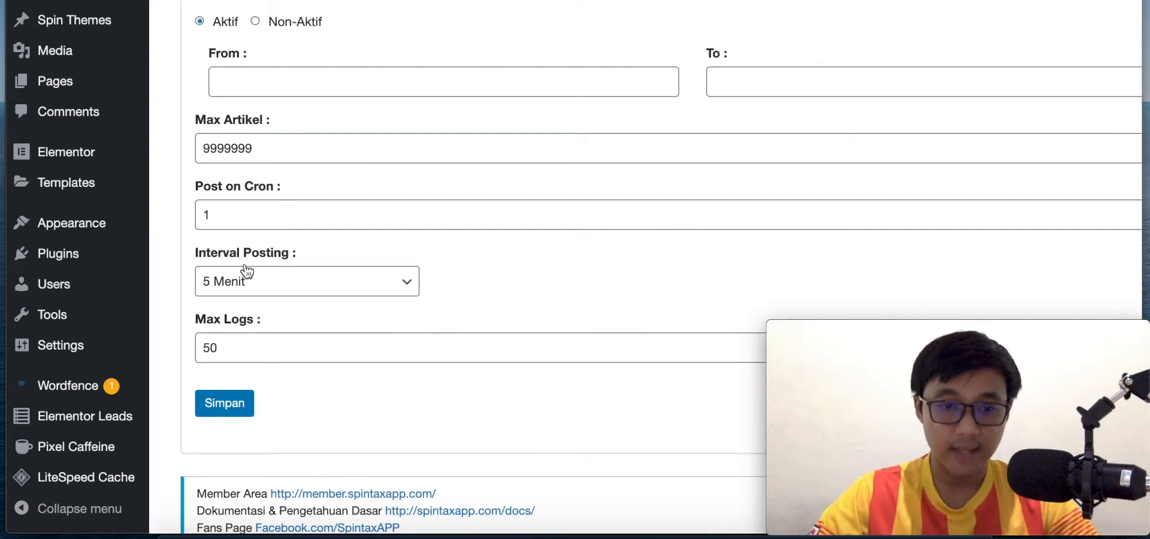
pyautogui.click(335, 285)
pyautogui.click(348, 284)
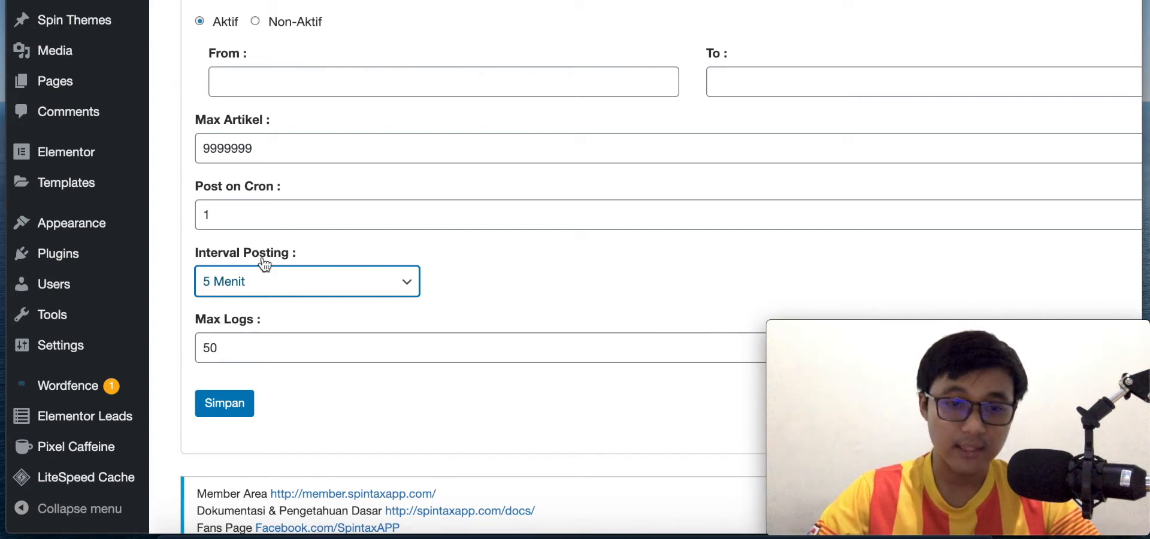
pyautogui.click(315, 294)
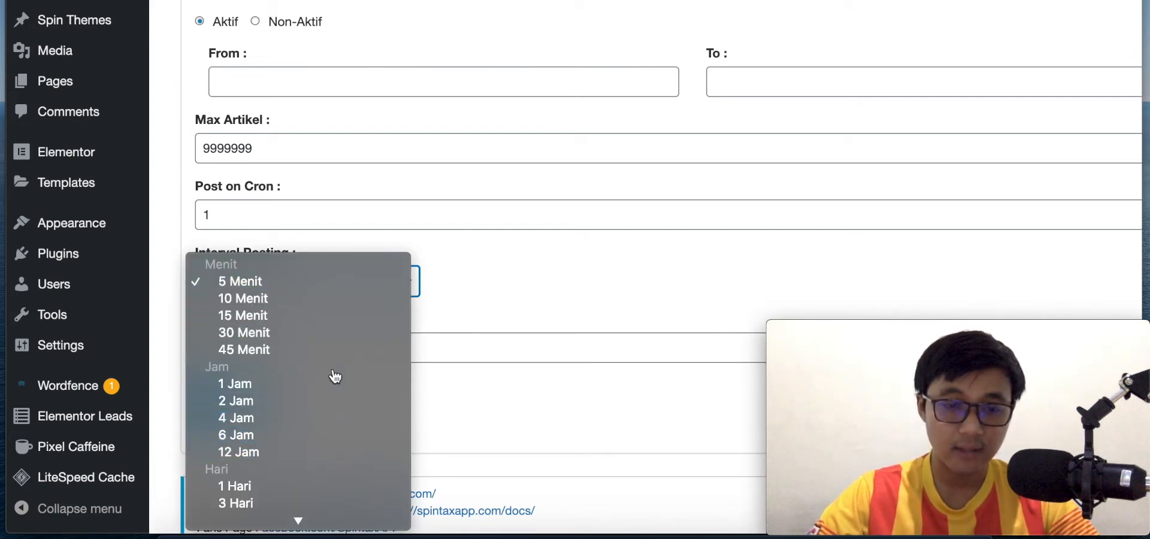
pyautogui.click(474, 287)
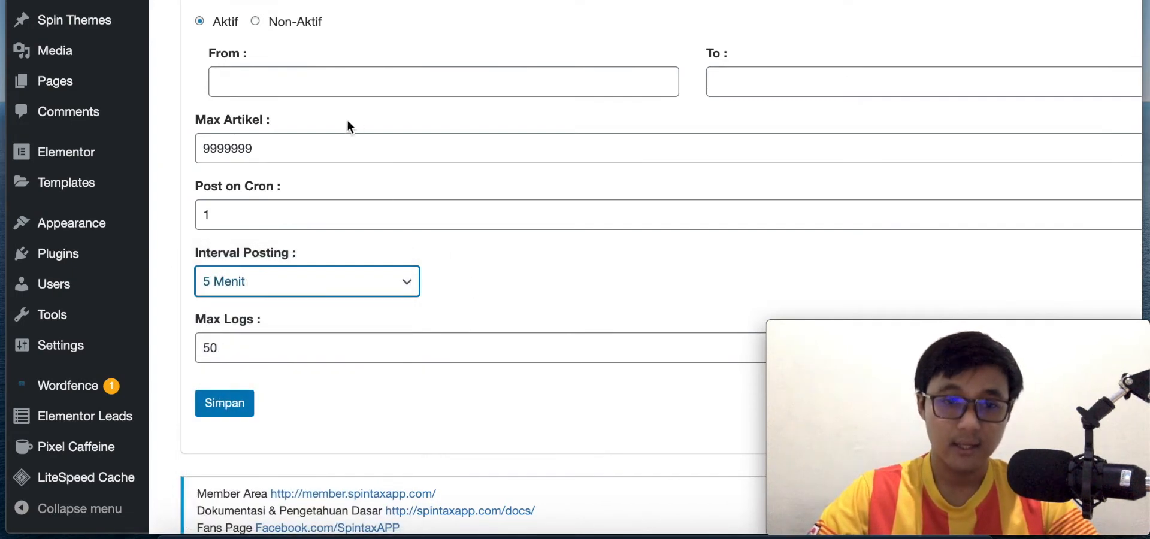
# - Set the Max Artikel limit to 700
pyautogui.moveTo(268, 148); pyautogui.dragTo(197, 150)
pyautogui.write('700')
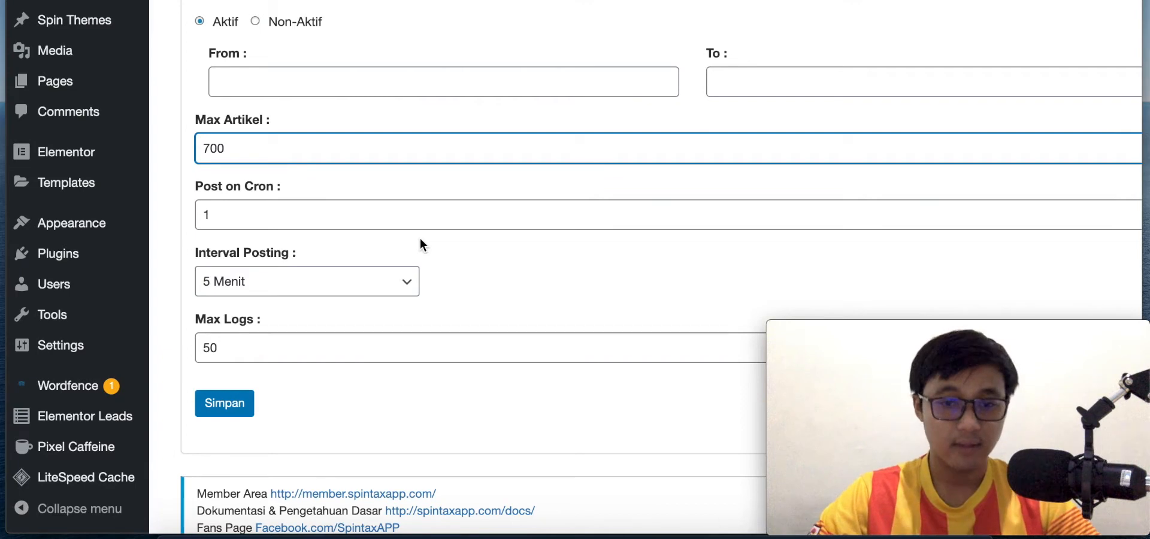
pyautogui.click(469, 265)
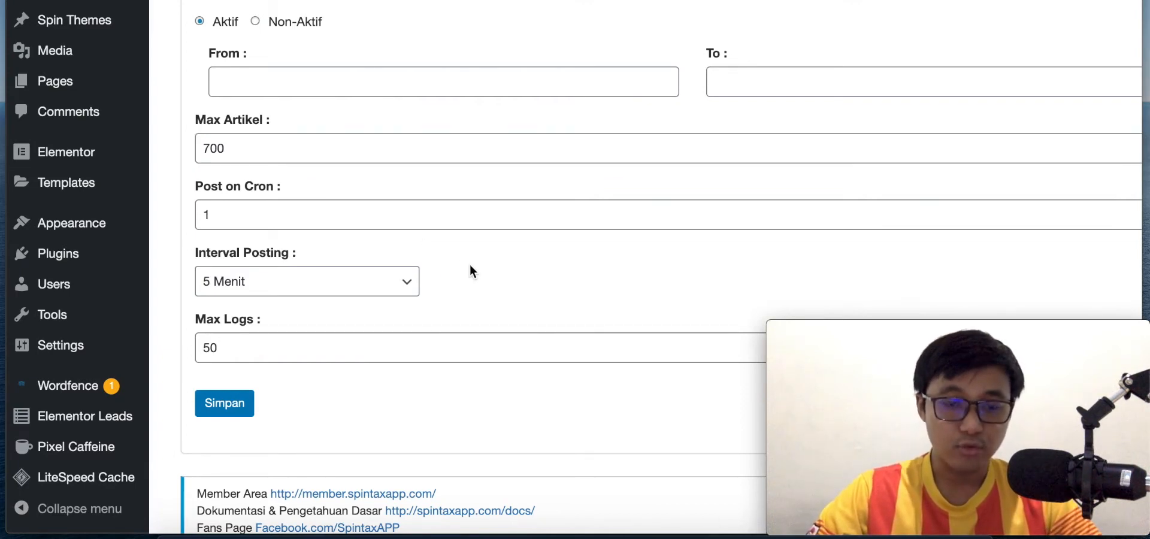
# - View the Interval Posting choices without changing the selection, and set Post on Cron to 100
pyautogui.click(390, 283)
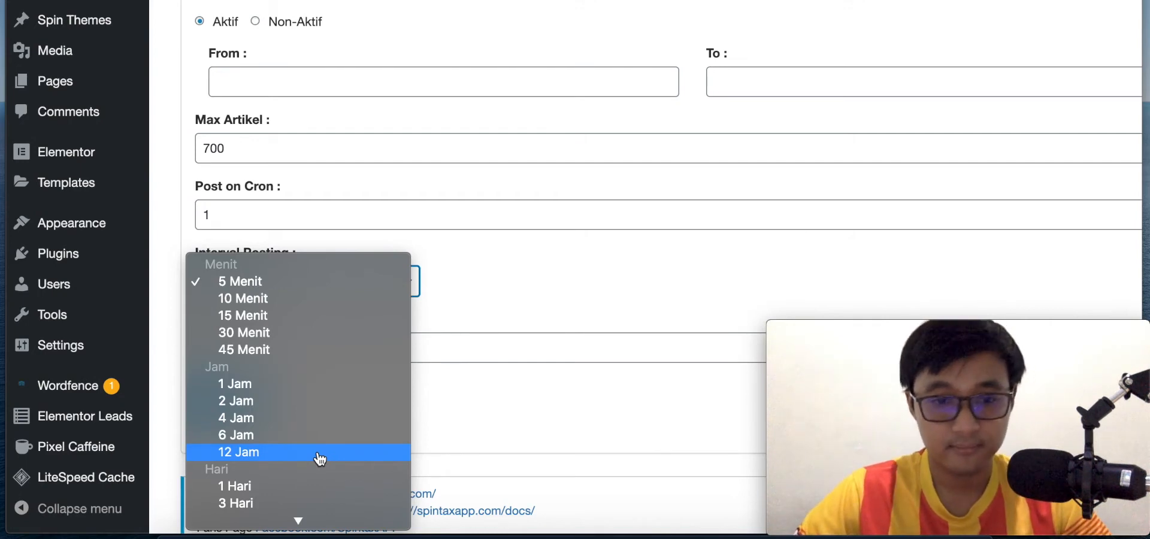
pyautogui.scroll(-2, 319, 458)
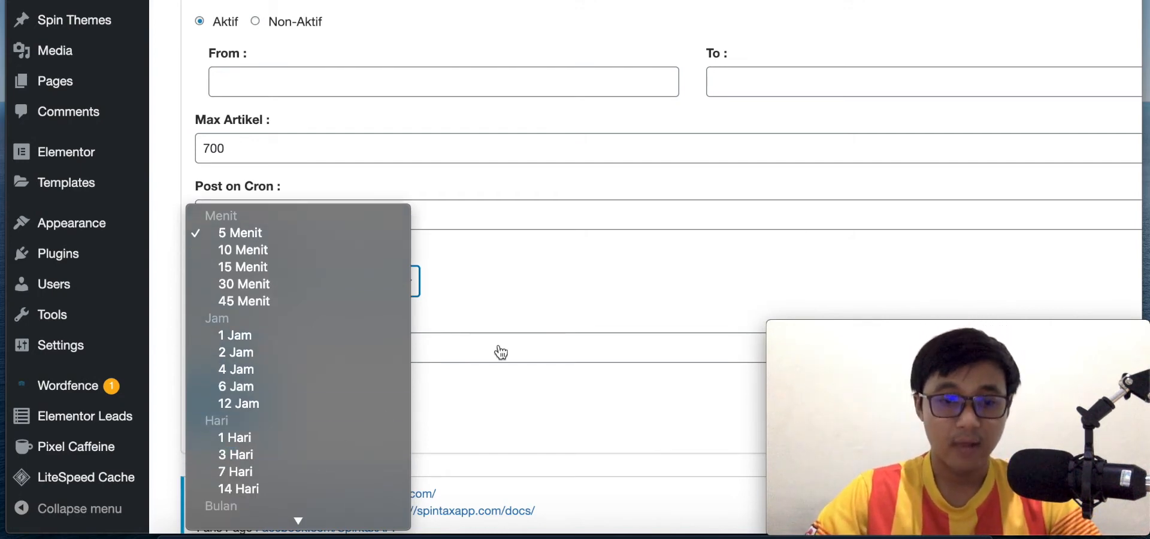
pyautogui.click(543, 323)
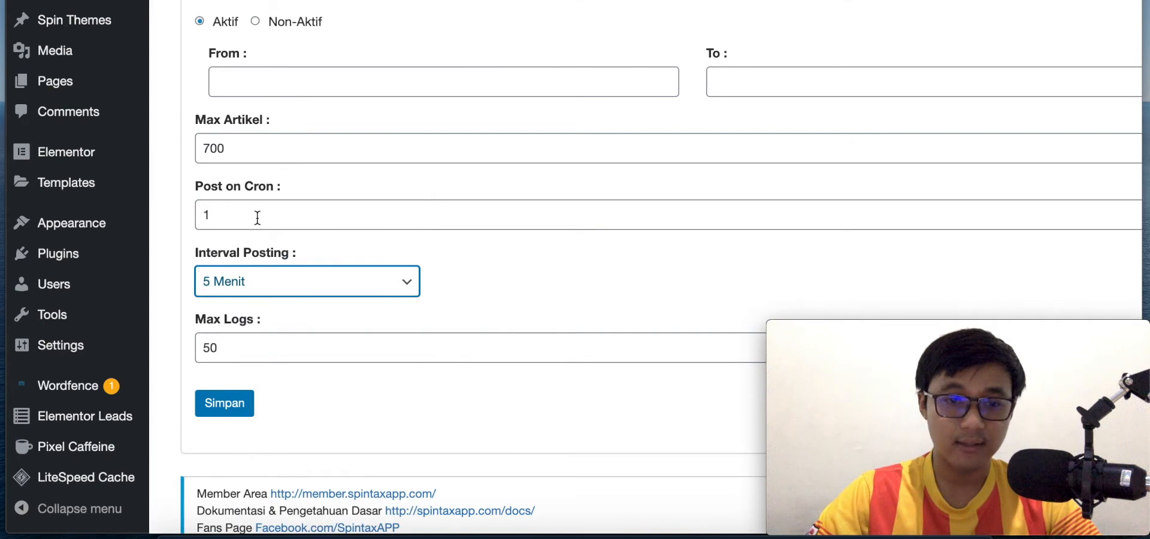
pyautogui.click(257, 217)
pyautogui.click(211, 215)
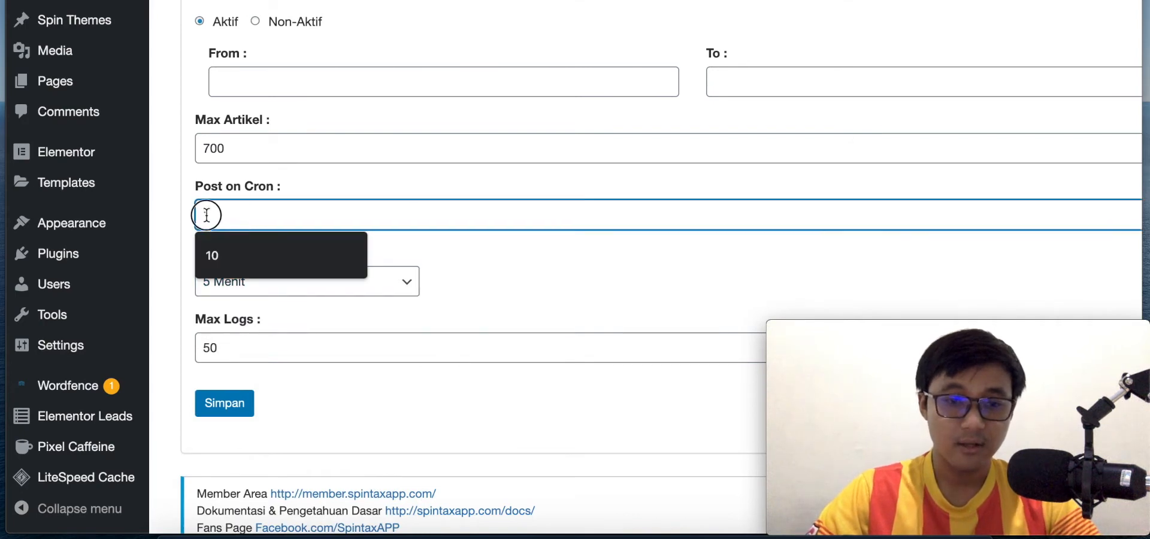
pyautogui.write('100')
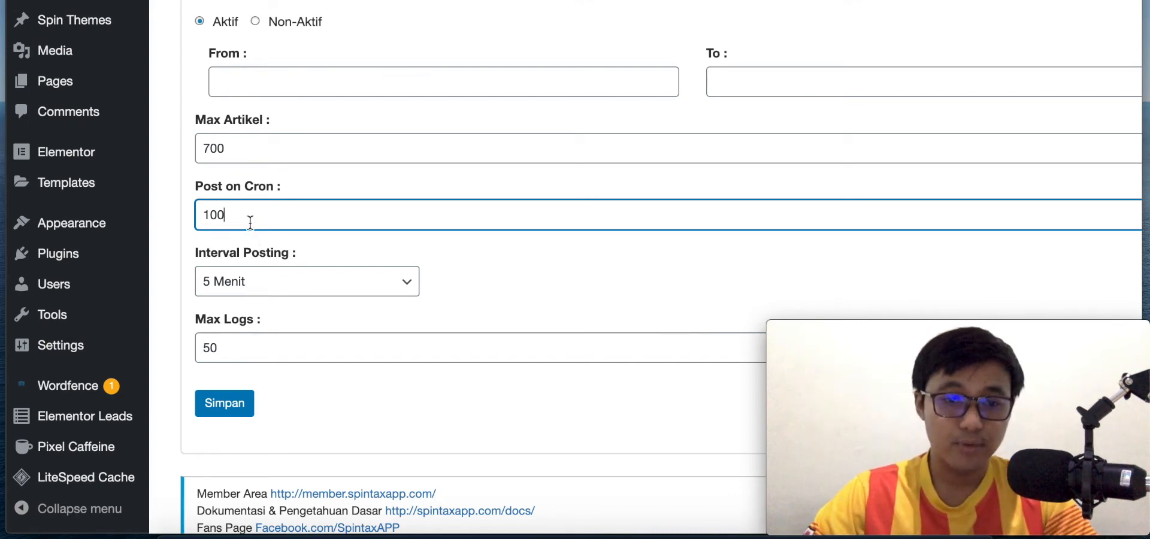
# - Compare the minute, hour and day choices of Interval Posting with the Max Artikel limit, changing neither field
pyautogui.click(252, 278)
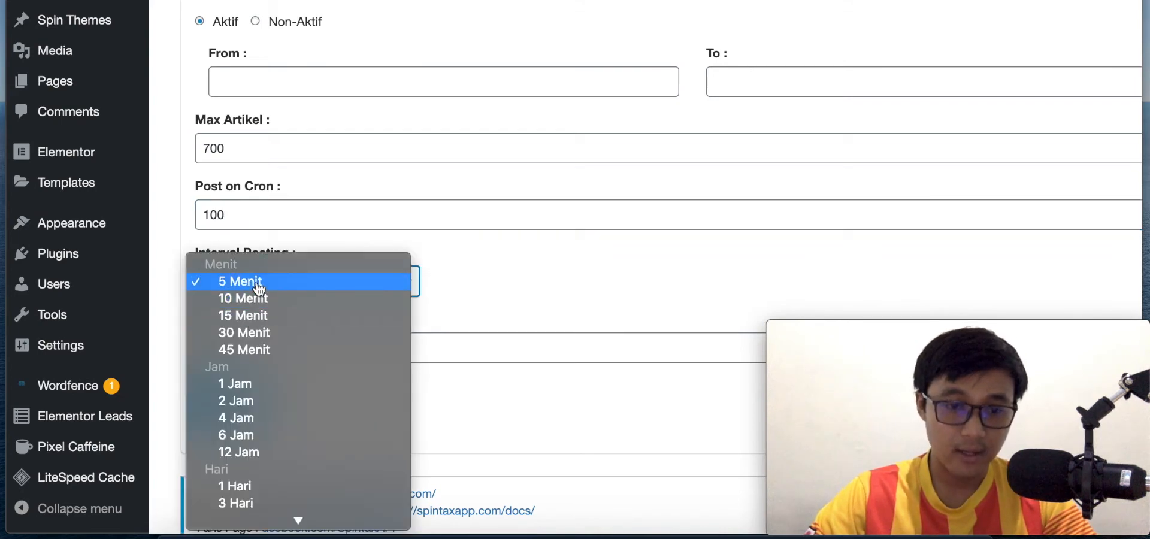
pyautogui.scroll(-2, 261, 465)
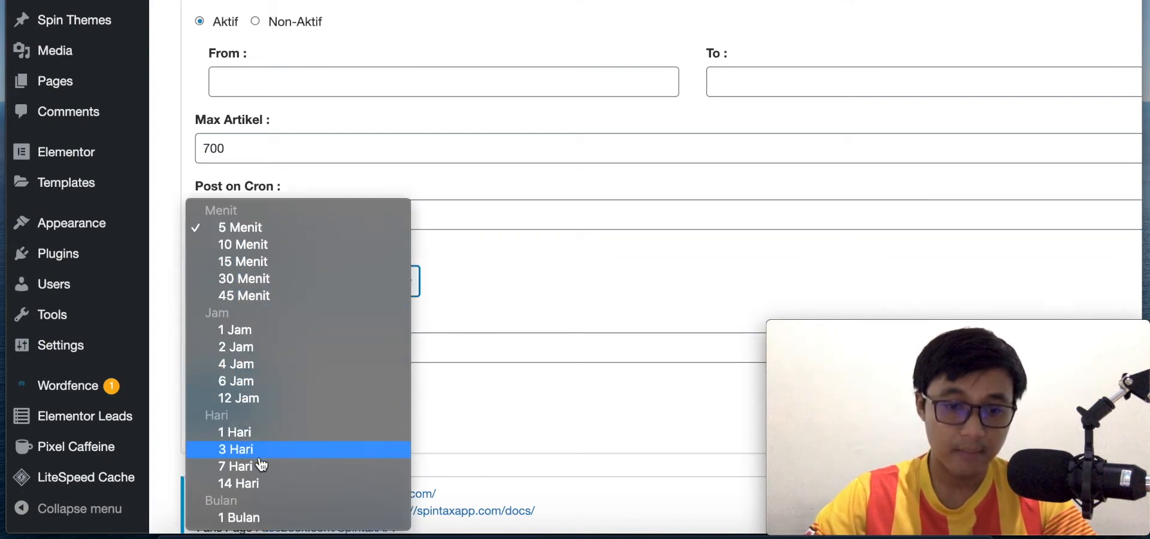
pyautogui.click(371, 145)
pyautogui.moveTo(267, 147); pyautogui.dragTo(199, 148)
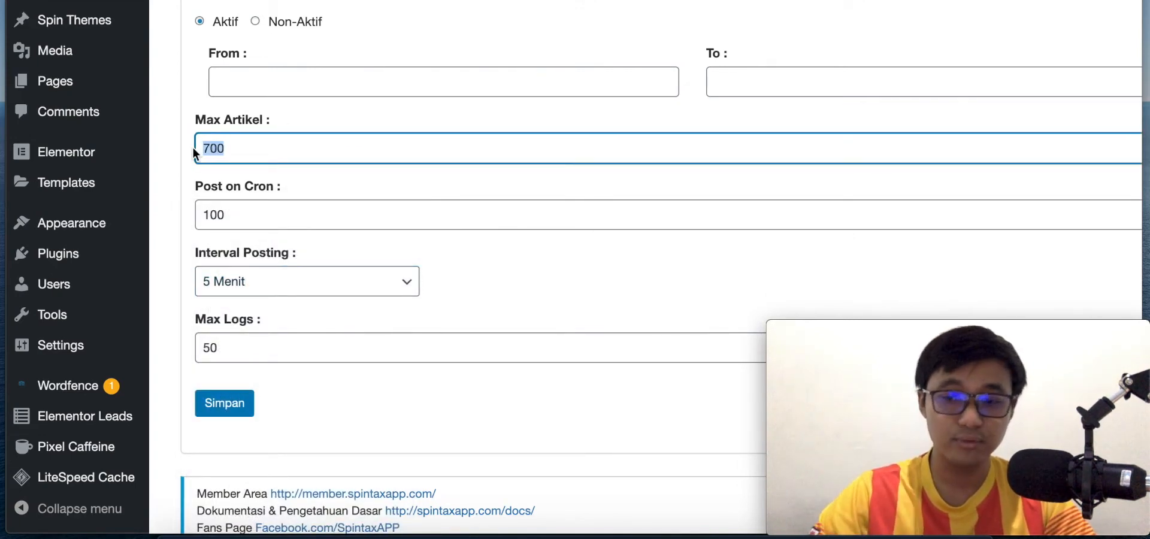
pyautogui.click(233, 291)
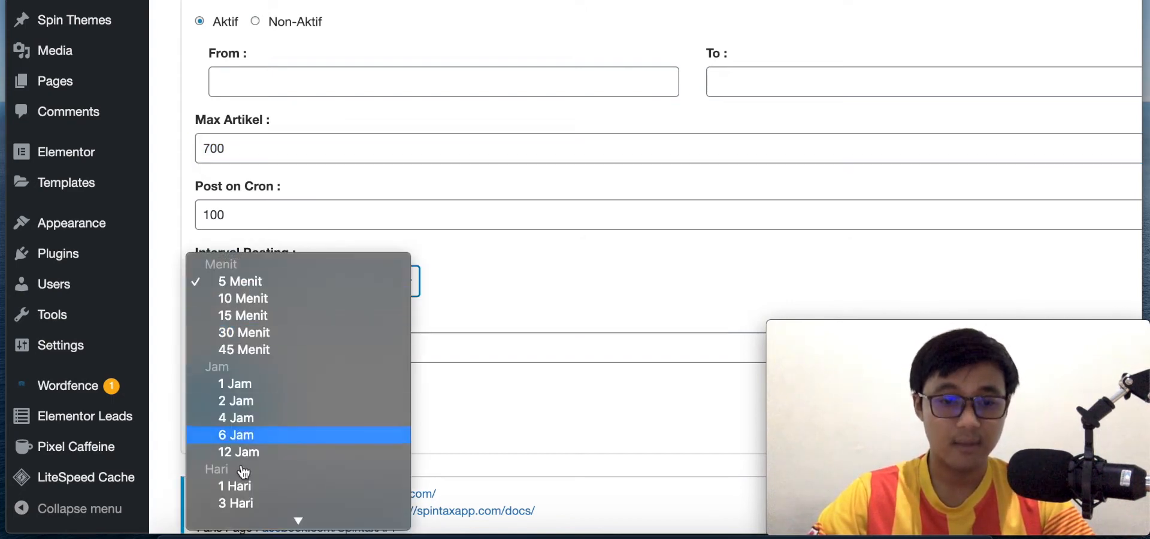
pyautogui.click(305, 217)
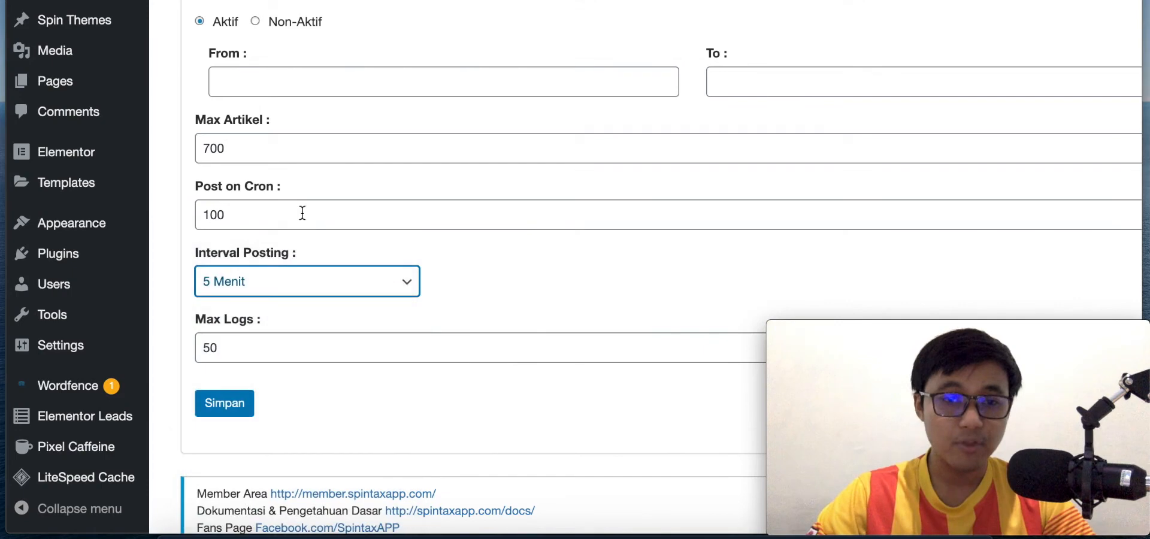
# - Set the Post on Cron value to 3
pyautogui.click(226, 216)
pyautogui.moveTo(226, 215); pyautogui.dragTo(189, 218)
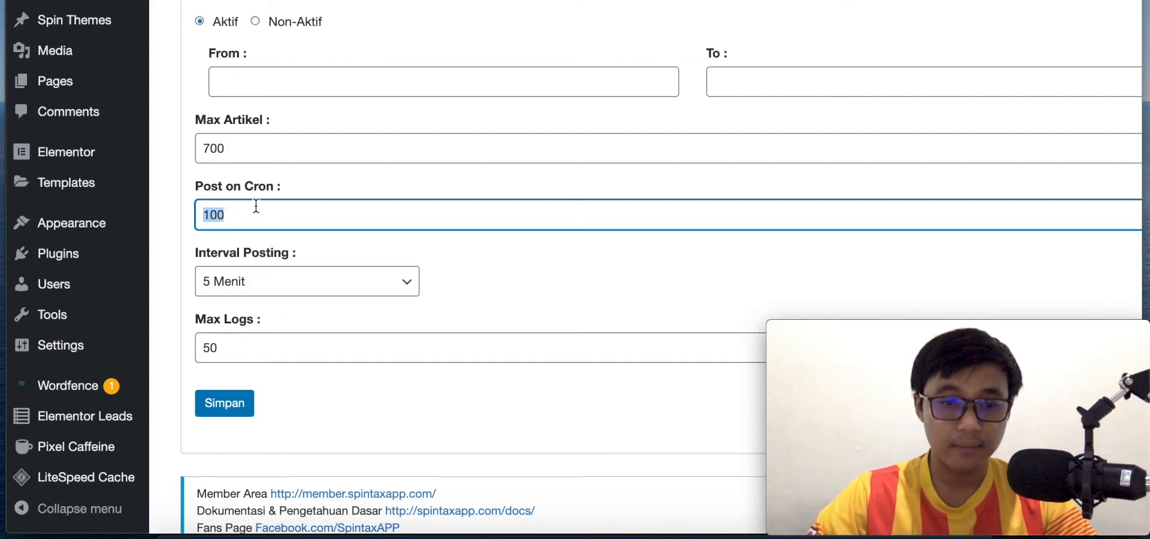
pyautogui.write('3')
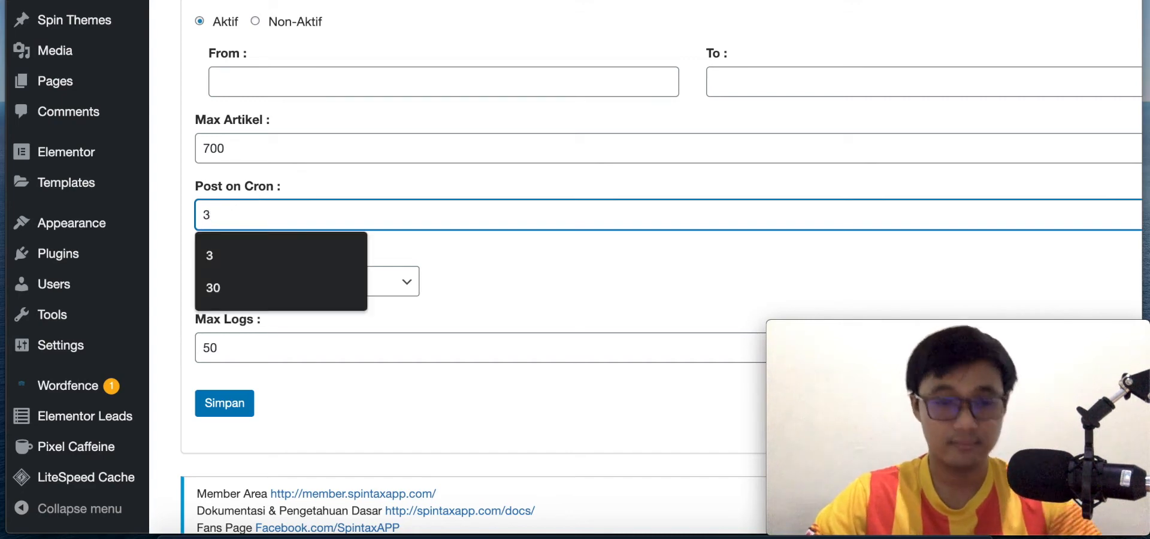
pyautogui.click(174, 273)
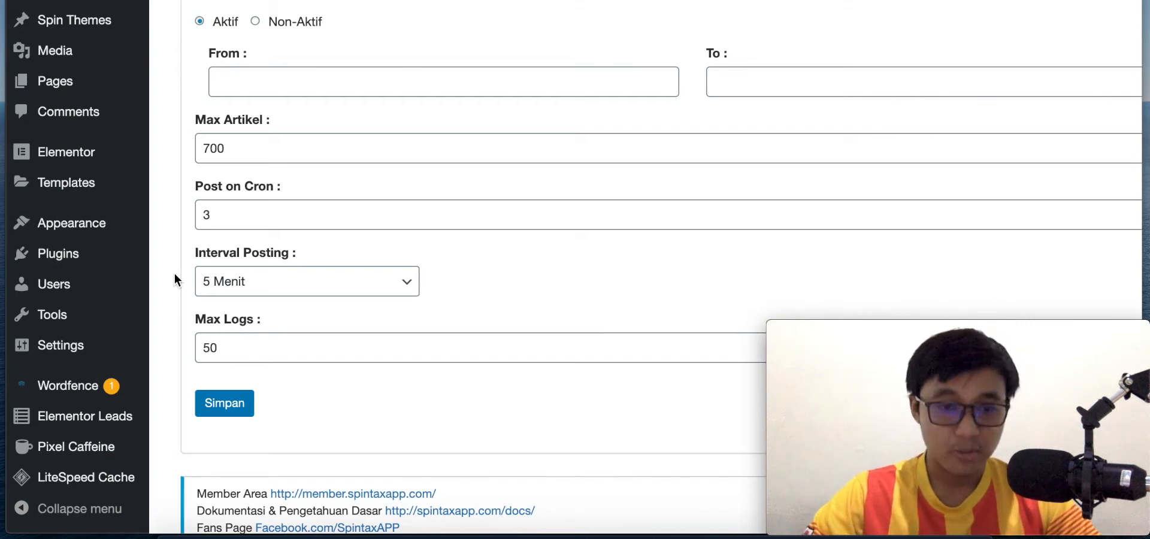
# - Set Interval Posting to 1 Hari, keeping the Post on Cron value
pyautogui.click(232, 209)
pyautogui.moveTo(236, 215); pyautogui.dragTo(194, 214)
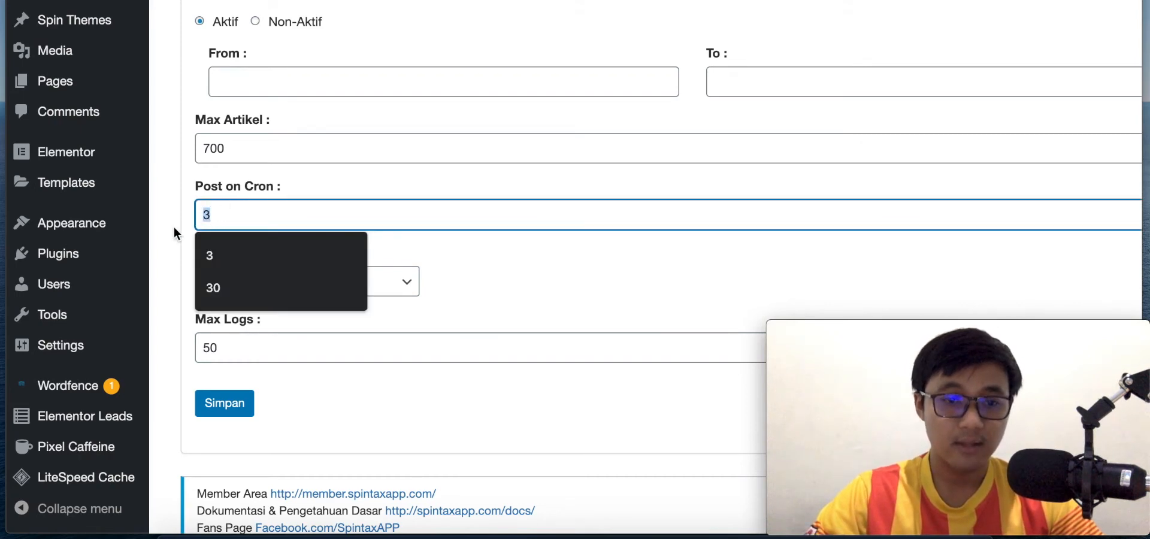
pyautogui.click(313, 279)
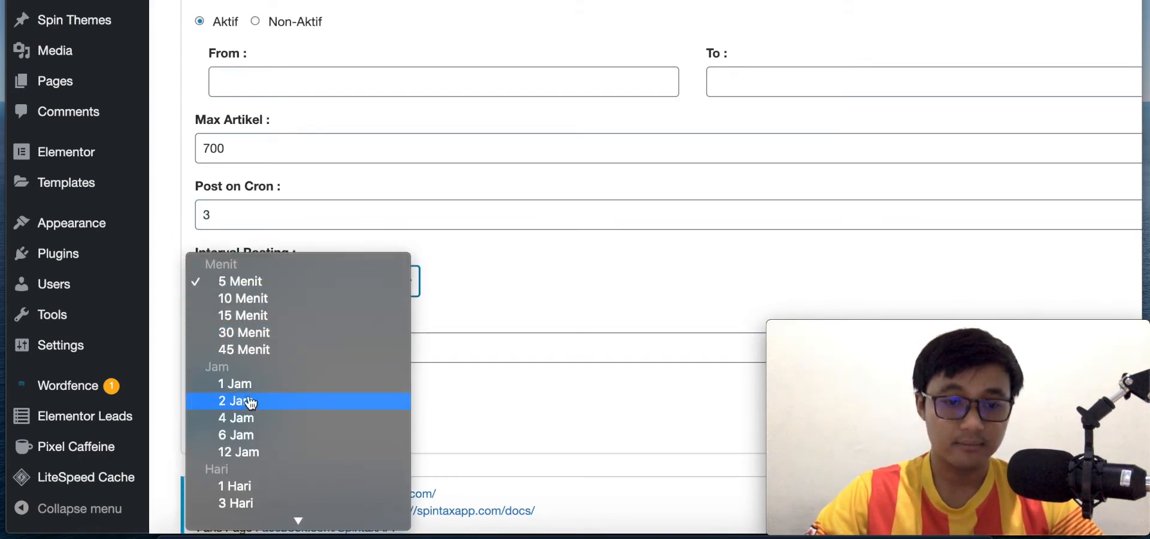
pyautogui.click(241, 487)
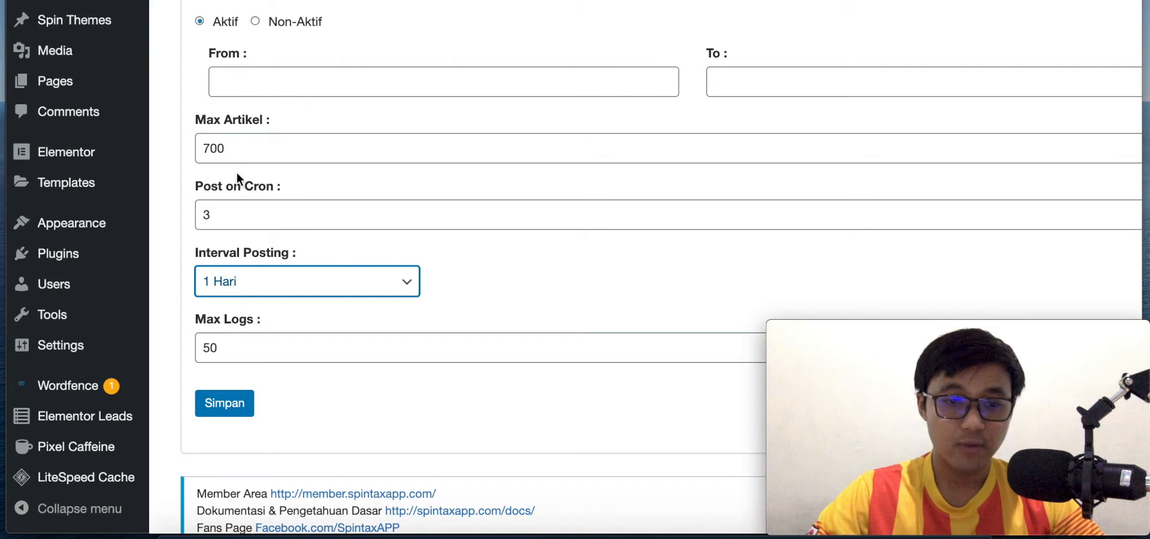
# - Set Post on Cron to 100 and Interval Posting to 5 Menit
pyautogui.doubleClick(223, 213)
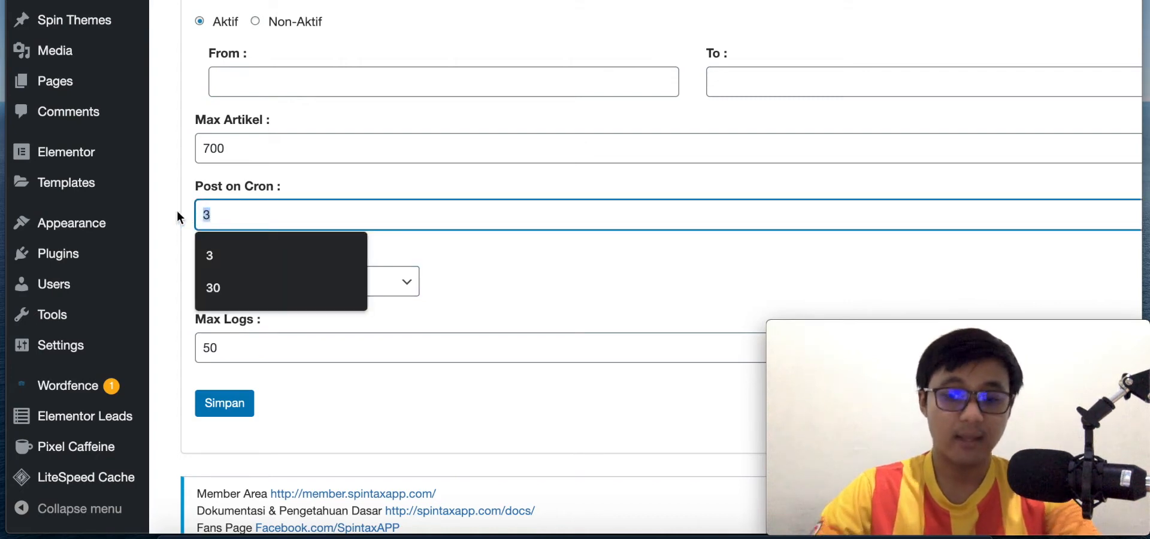
pyautogui.write('100')
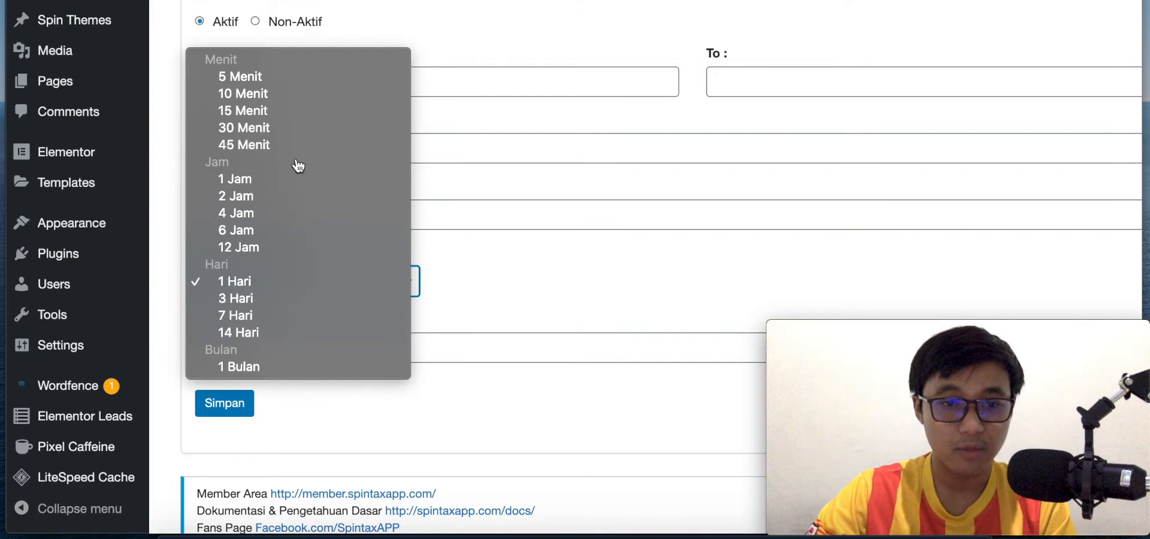
pyautogui.click(263, 78)
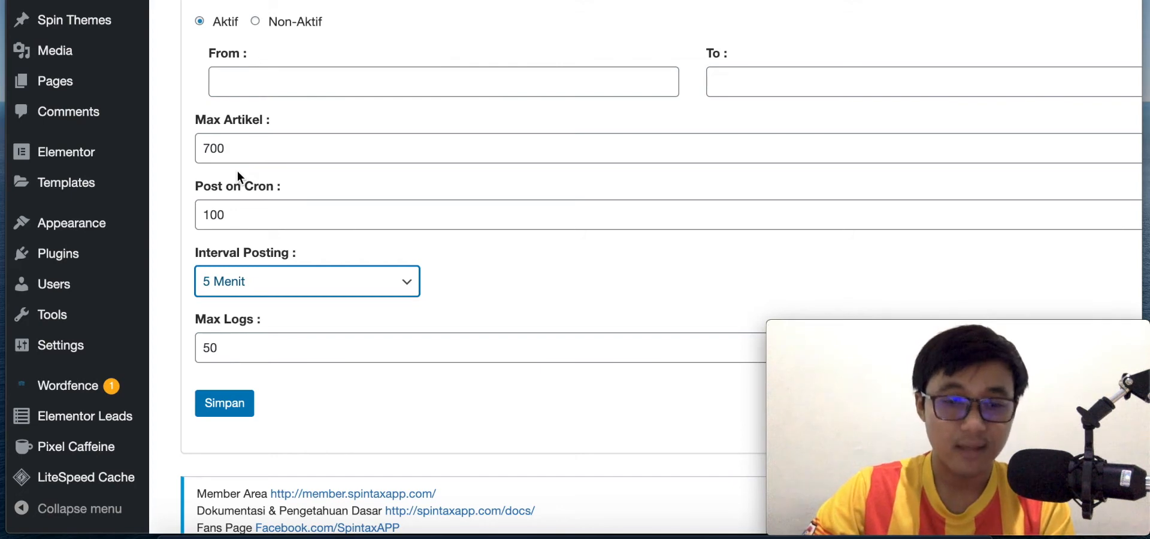
# - Set Post on Cron to 200 and Interval Posting to 1 Hari
pyautogui.moveTo(242, 215); pyautogui.dragTo(172, 214)
pyautogui.write('200')
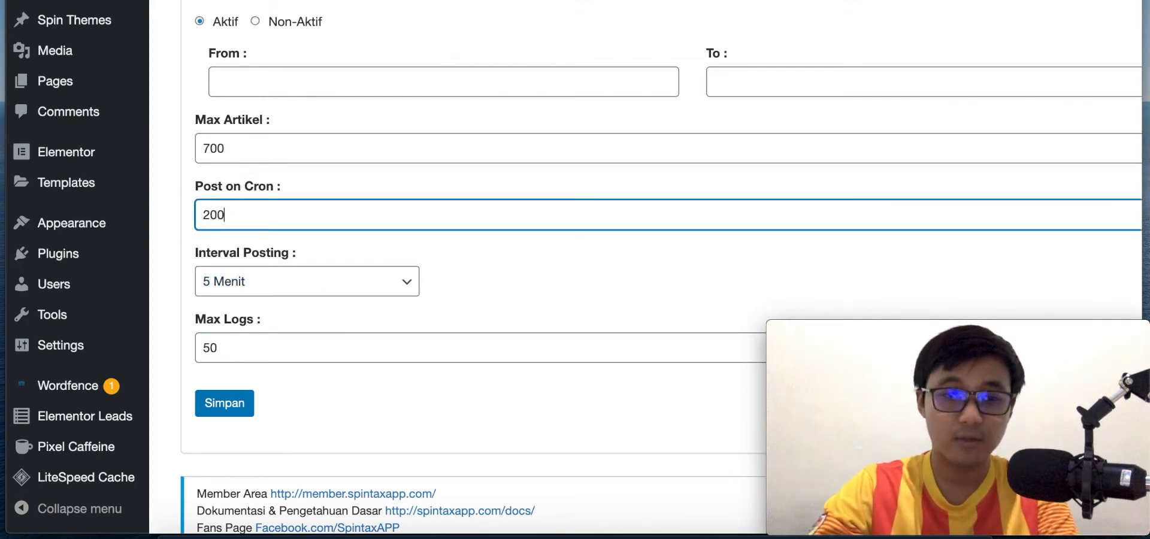
pyautogui.click(298, 278)
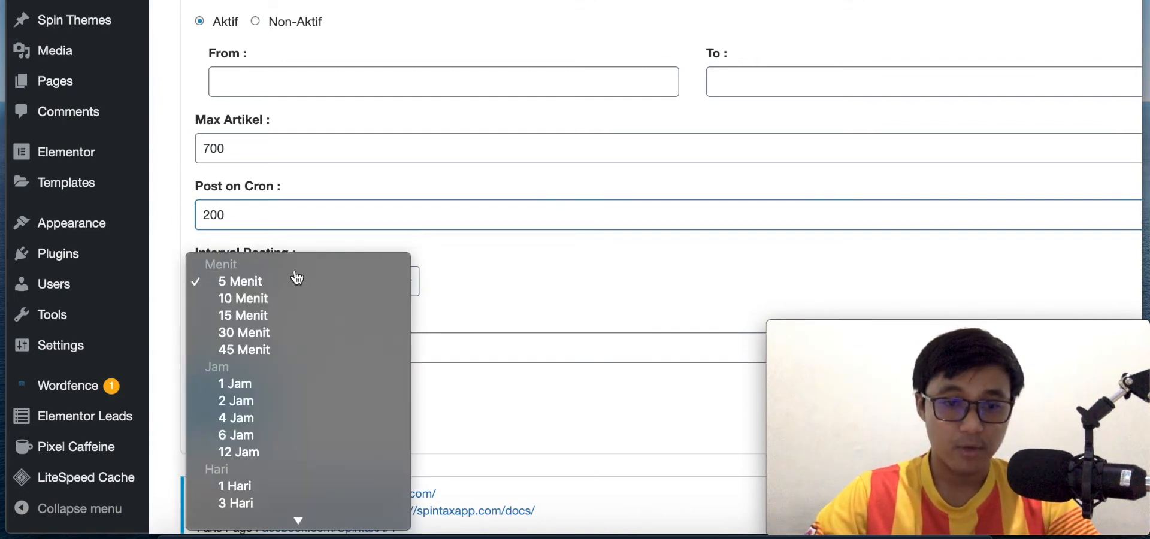
pyautogui.click(243, 434)
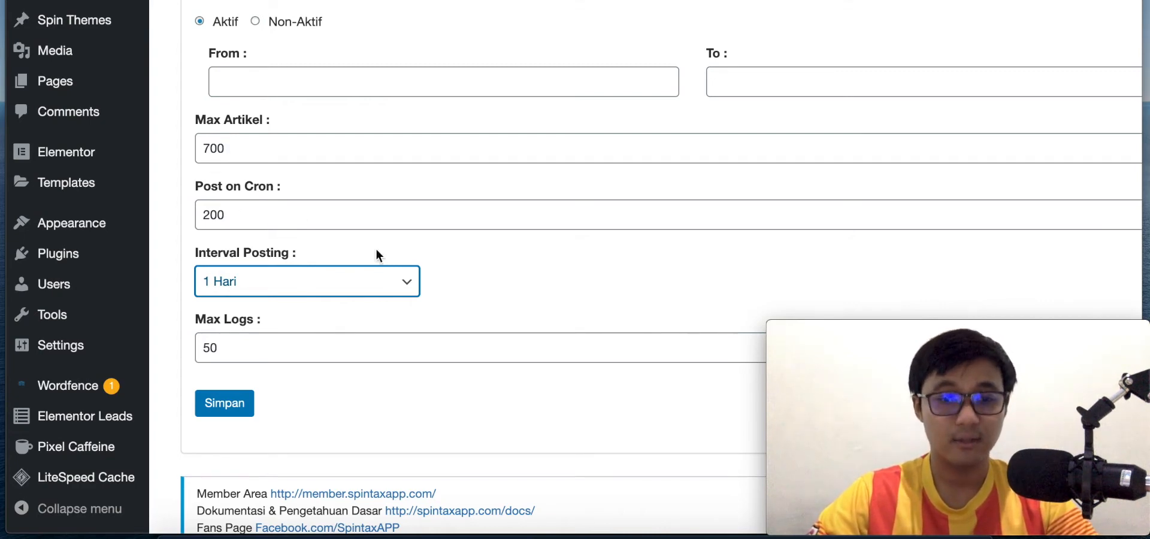
# - Review the Post on Cron, Interval Posting and Max Logs settings without changing their values
pyautogui.scroll(1, 477, 291)
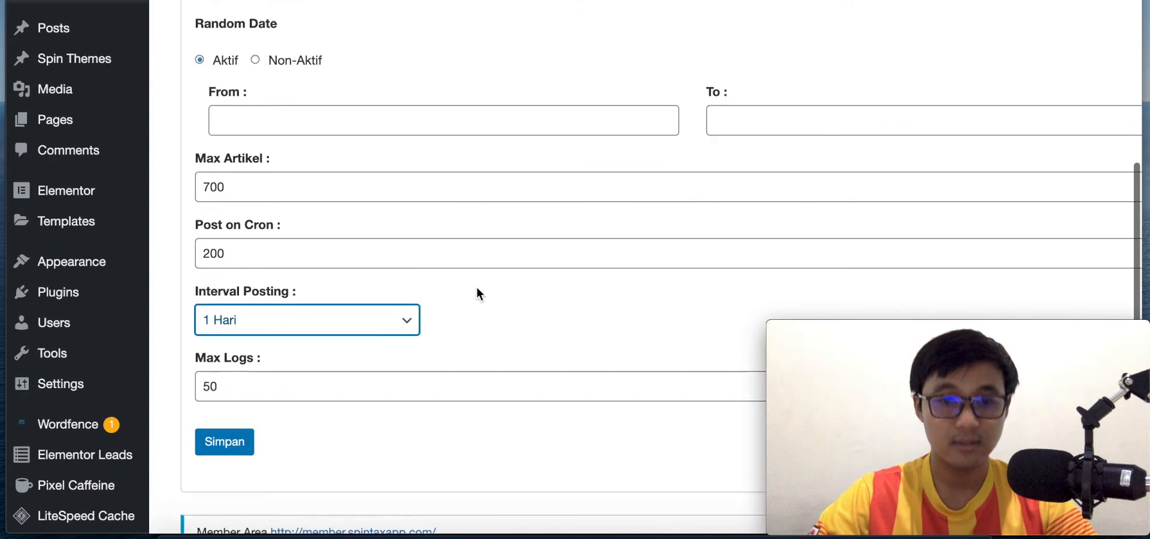
pyautogui.click(238, 254)
pyautogui.doubleClick(235, 252)
pyautogui.click(236, 253)
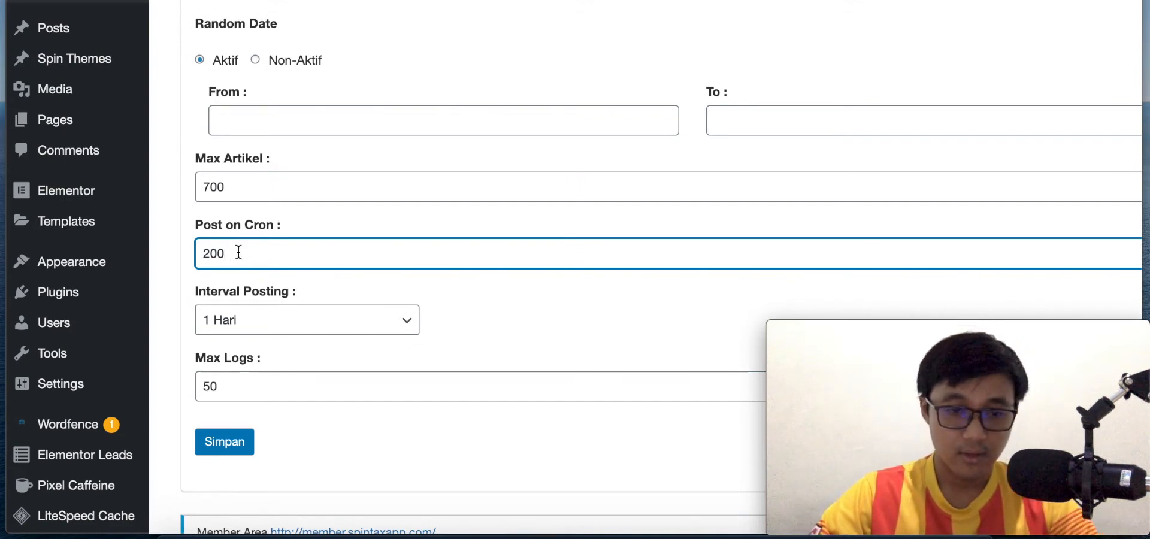
pyautogui.click(341, 327)
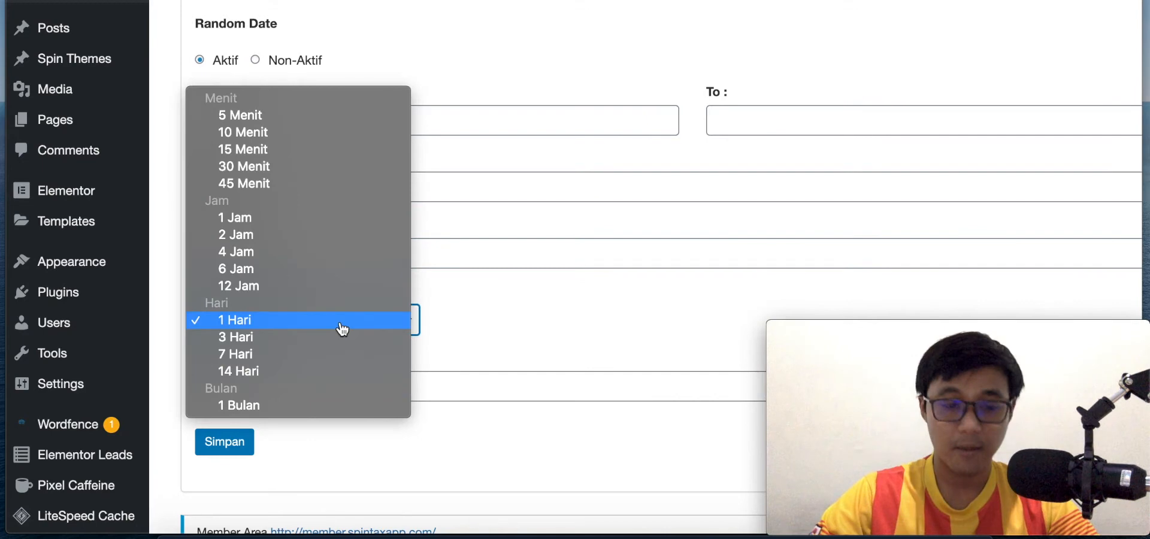
pyautogui.click(341, 326)
pyautogui.scroll(-2, 462, 326)
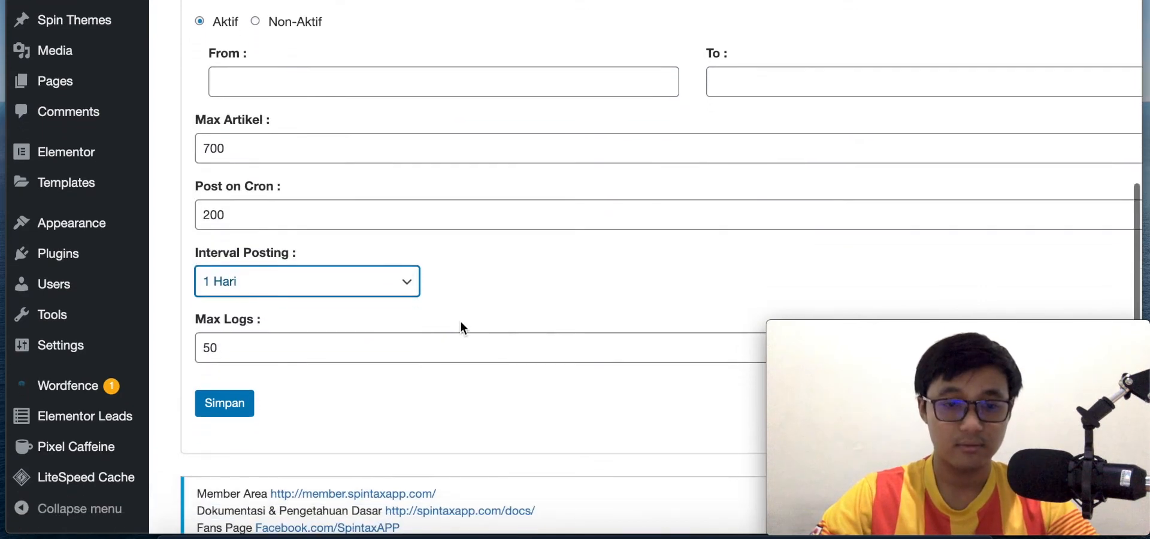
pyautogui.scroll(-1, 461, 323)
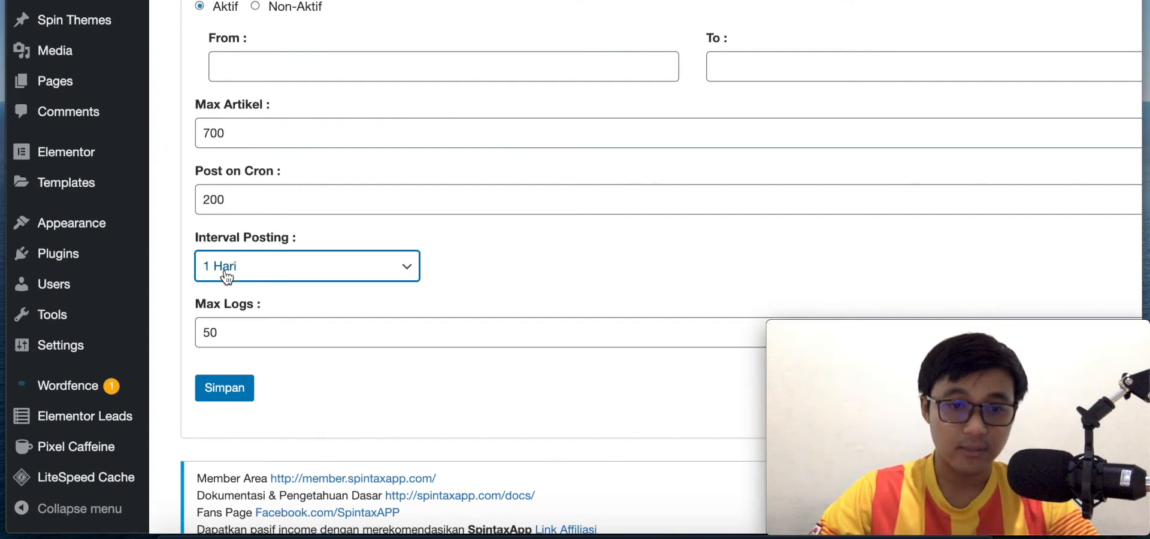
pyautogui.scroll(1, 193, 209)
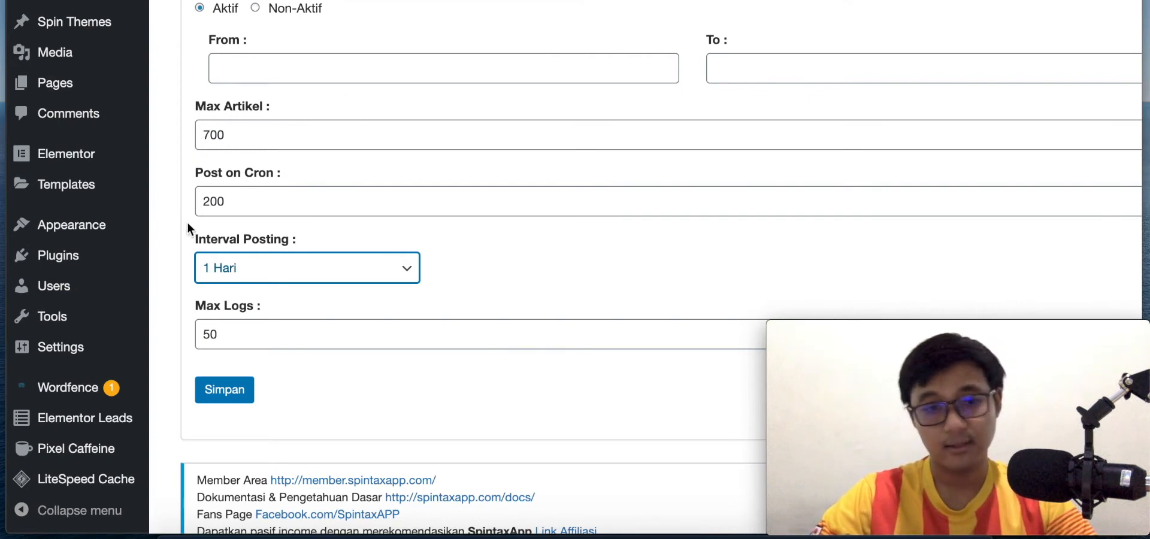
pyautogui.scroll(-2, 357, 355)
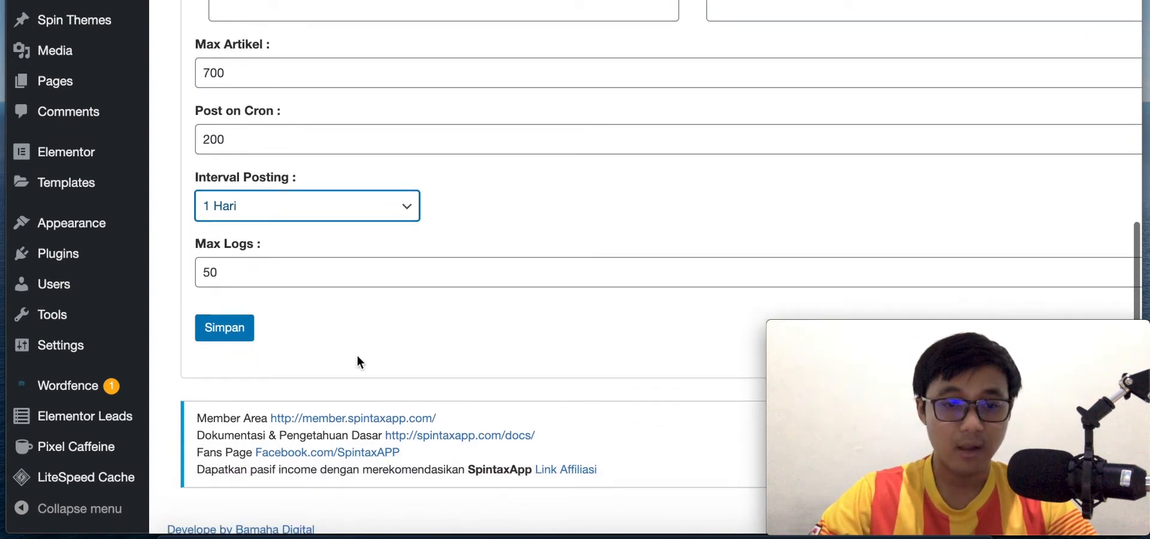
pyautogui.click(249, 277)
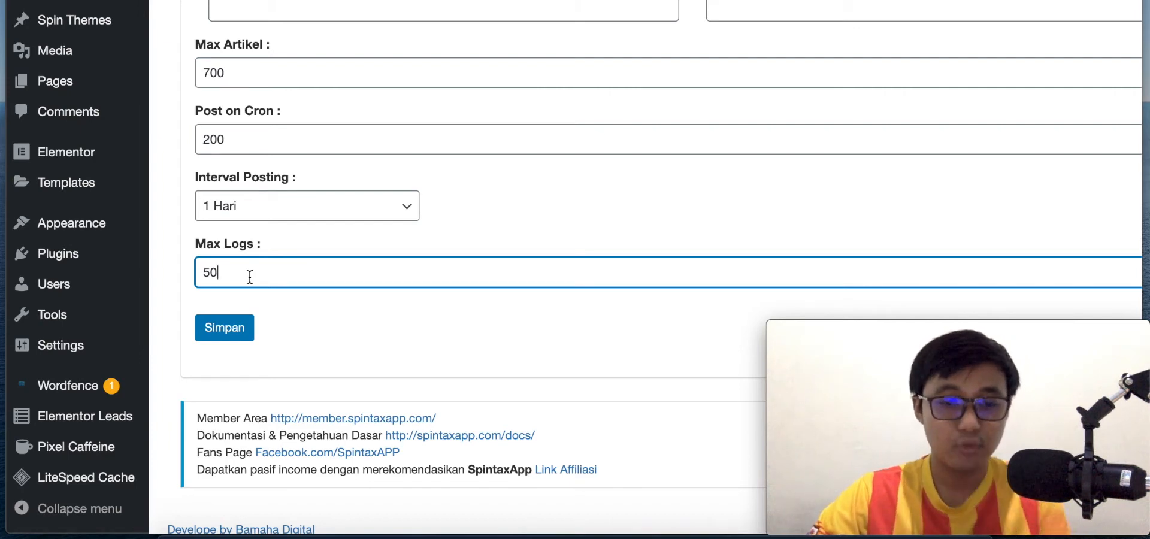
# - Open the Short Code page of the Spintax App plugin
pyautogui.scroll(2, 249, 277)
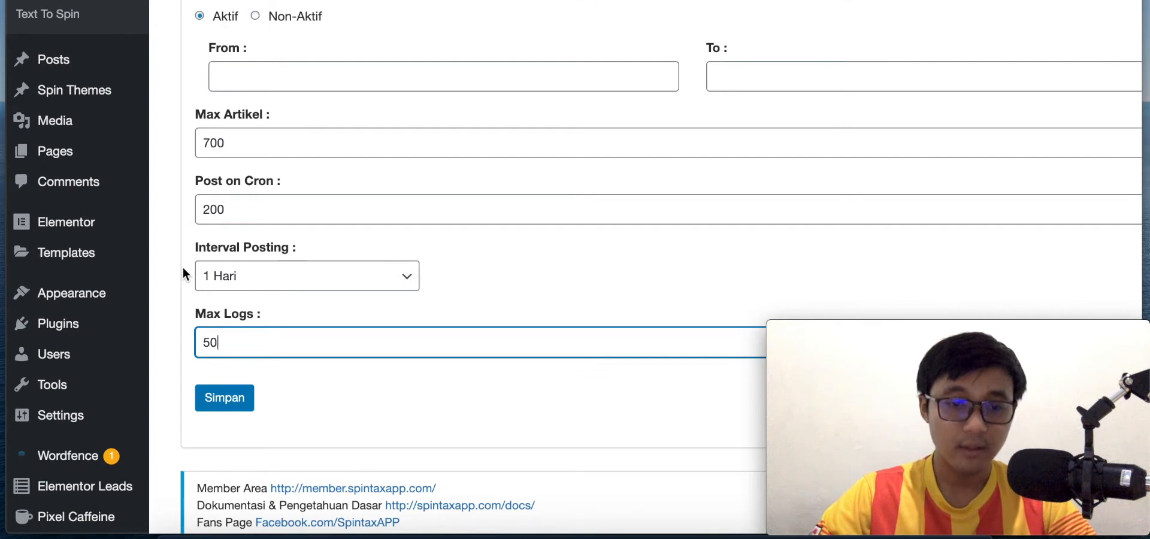
pyautogui.scroll(1, 183, 269)
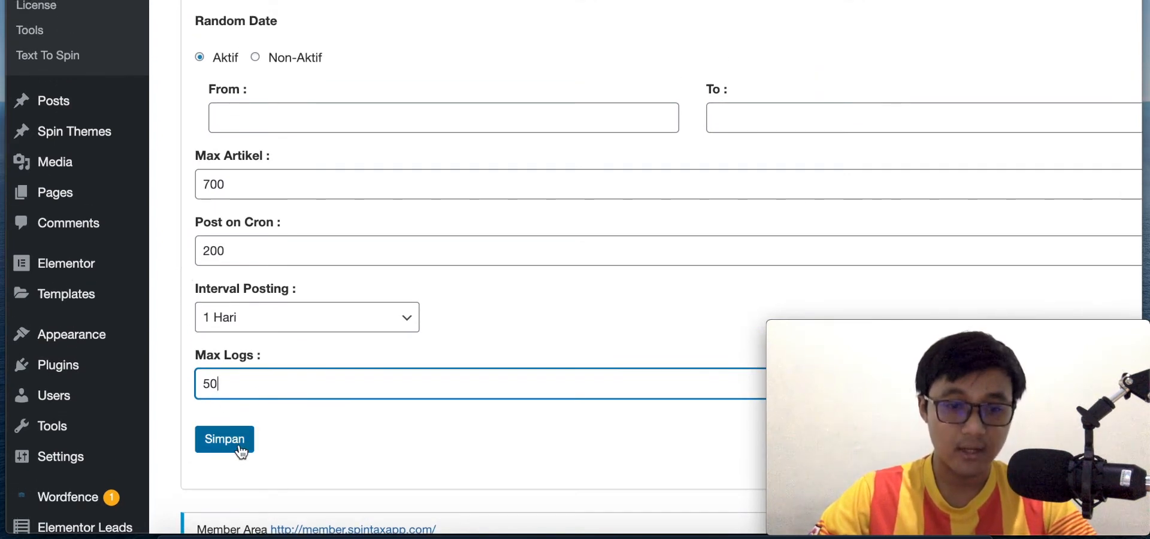
pyautogui.scroll(3, 239, 449)
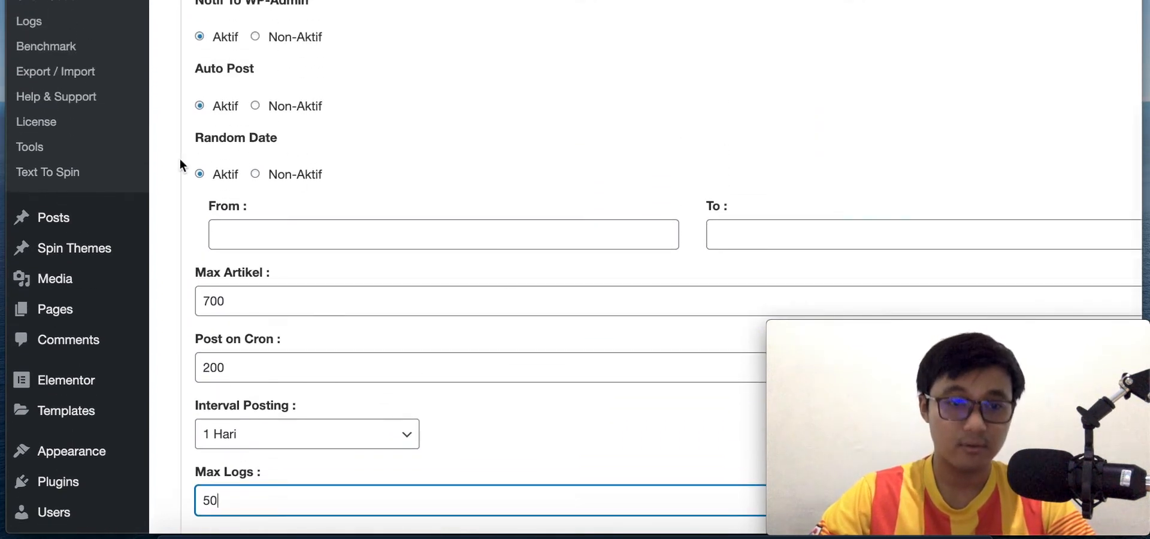
pyautogui.scroll(6, 180, 159)
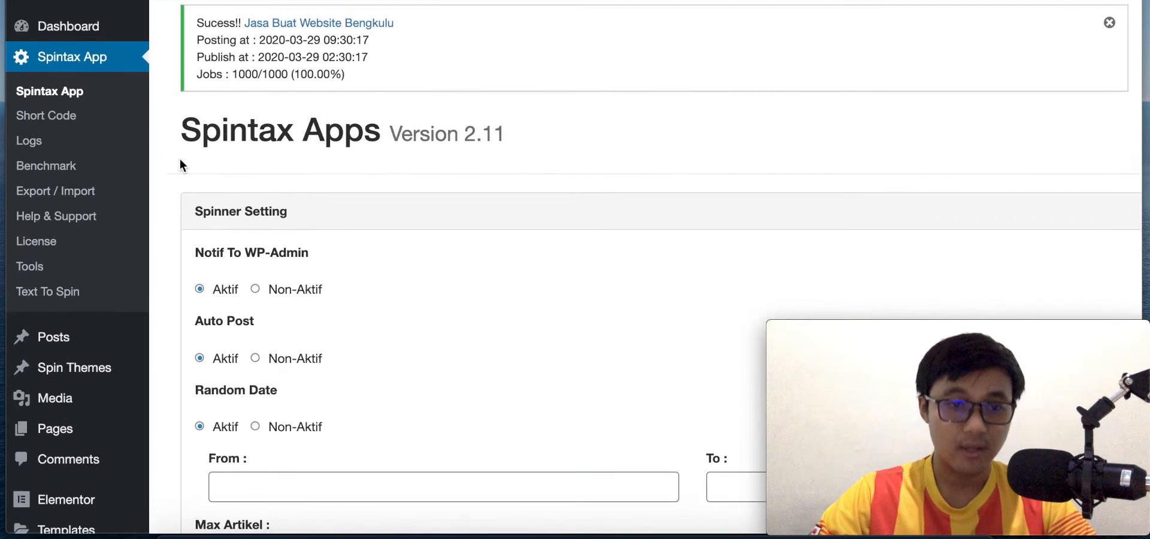
pyautogui.click(53, 122)
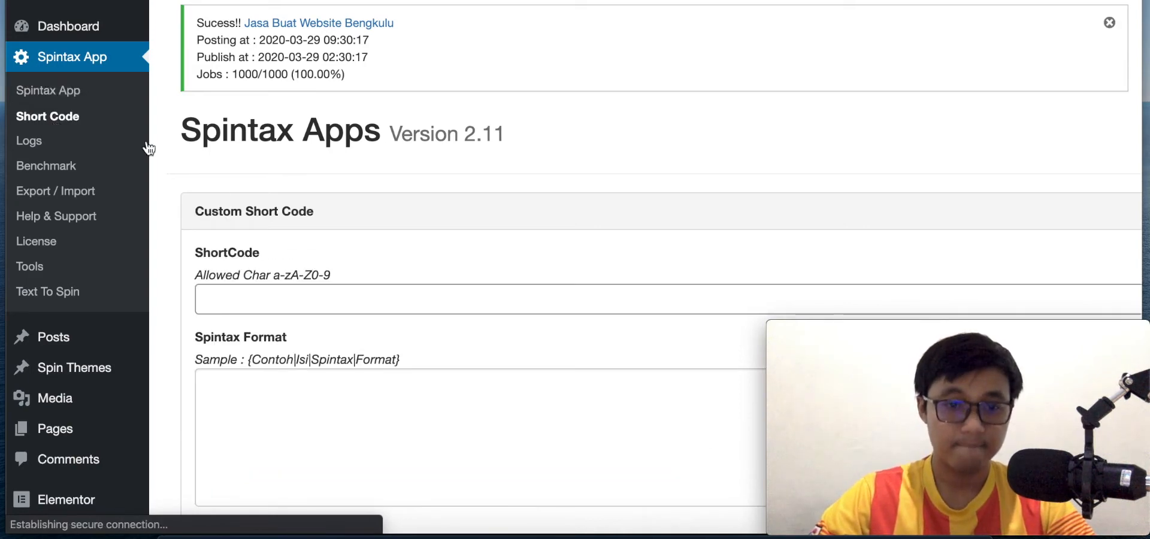
# - Look over the custom short code form and the list of available short codes below it
pyautogui.scroll(-5, 259, 212)
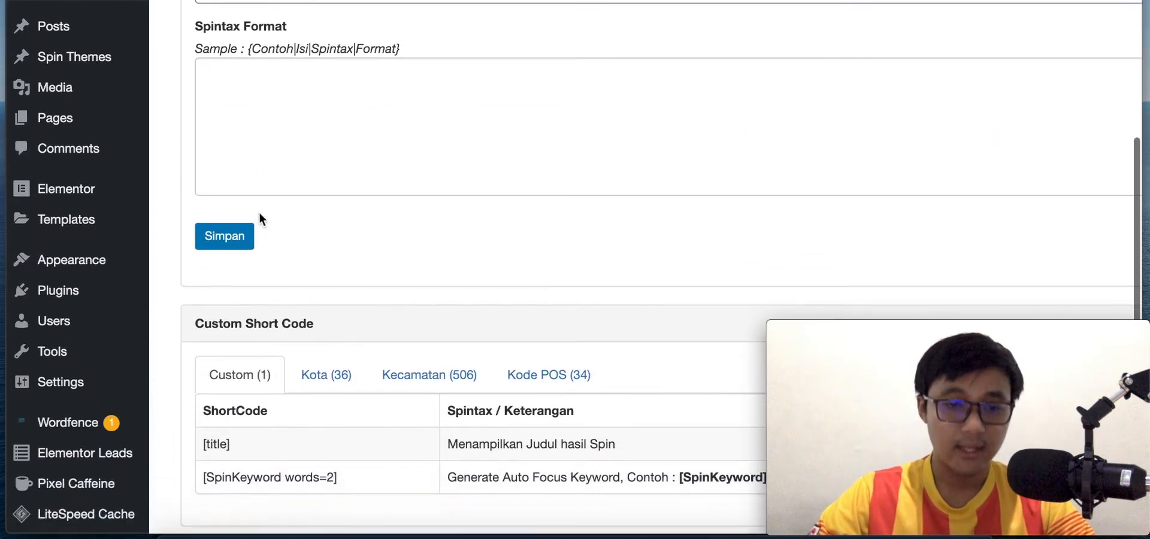
pyautogui.scroll(2, 206, 192)
pyautogui.scroll(2, 174, 180)
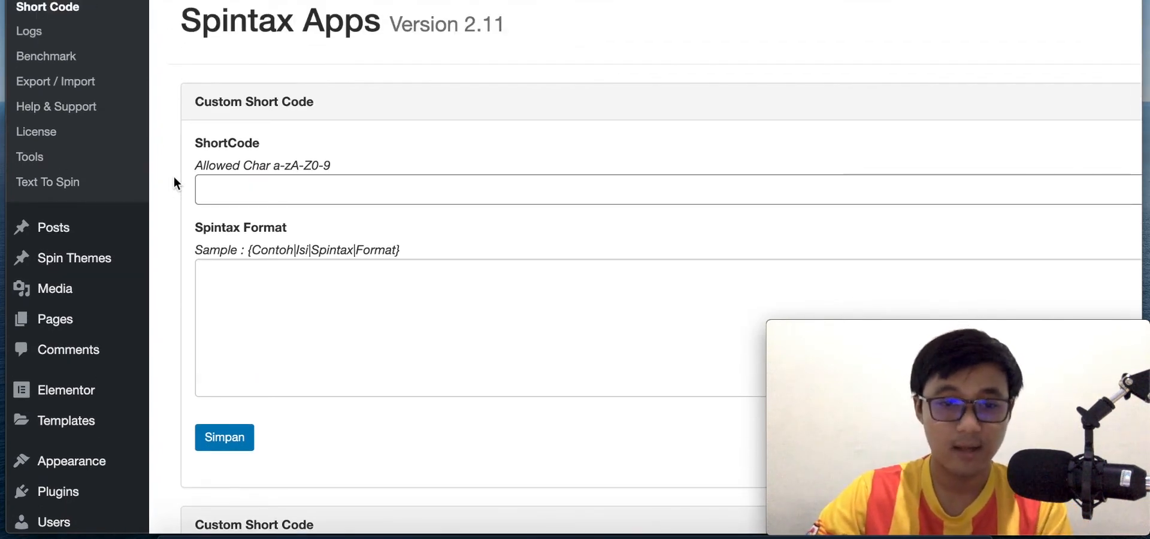
pyautogui.scroll(-1, 173, 180)
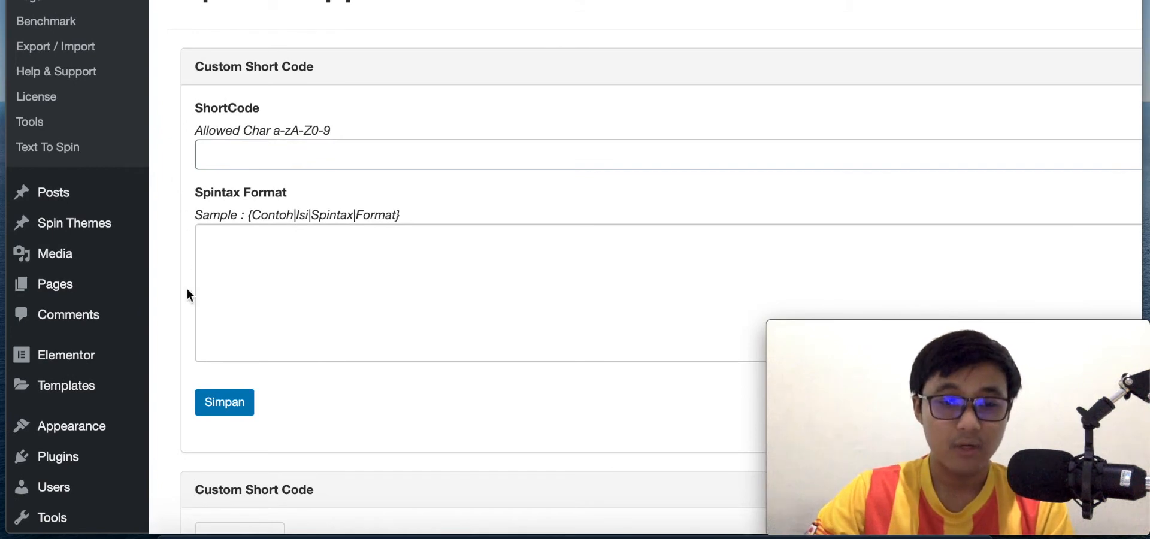
pyautogui.scroll(-7, 187, 289)
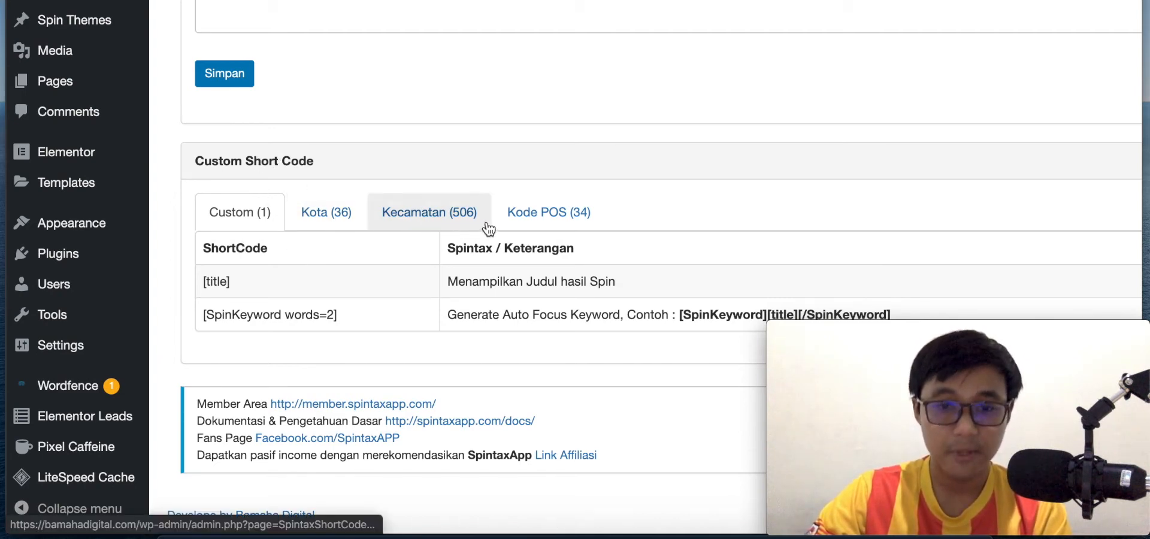
# - Show the Kota short codes and examine the list of city and province codes with their spintax values
pyautogui.click(335, 219)
pyautogui.scroll(-5, 373, 299)
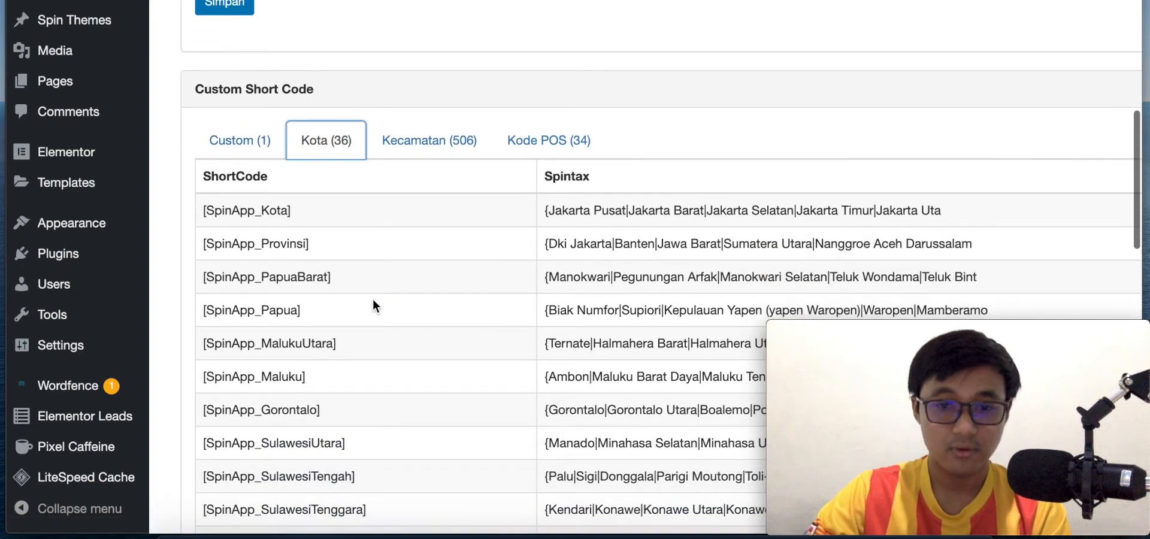
pyautogui.scroll(-15, 373, 301)
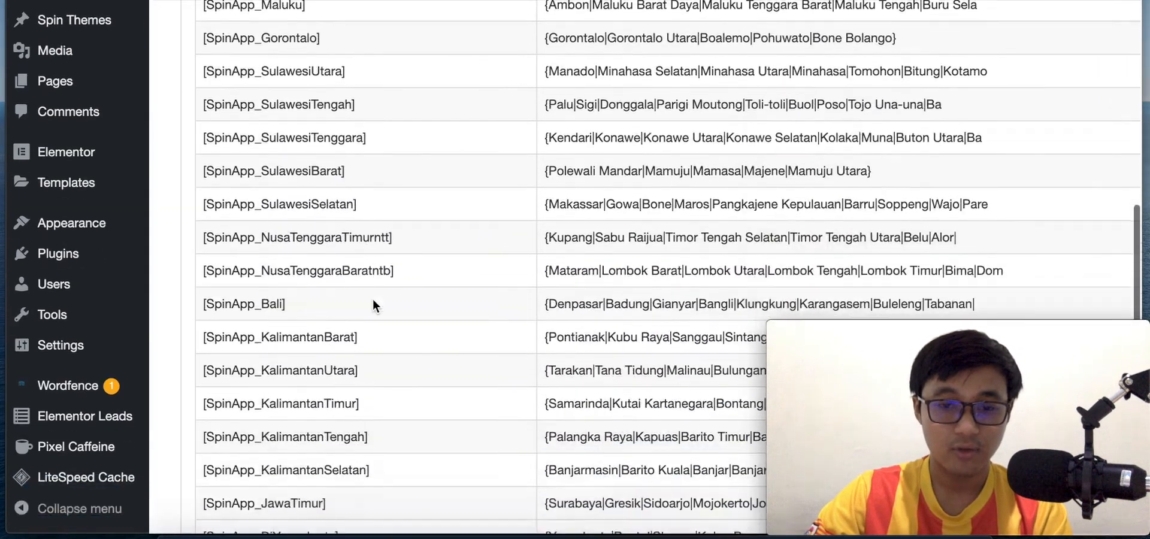
pyautogui.scroll(20, 372, 300)
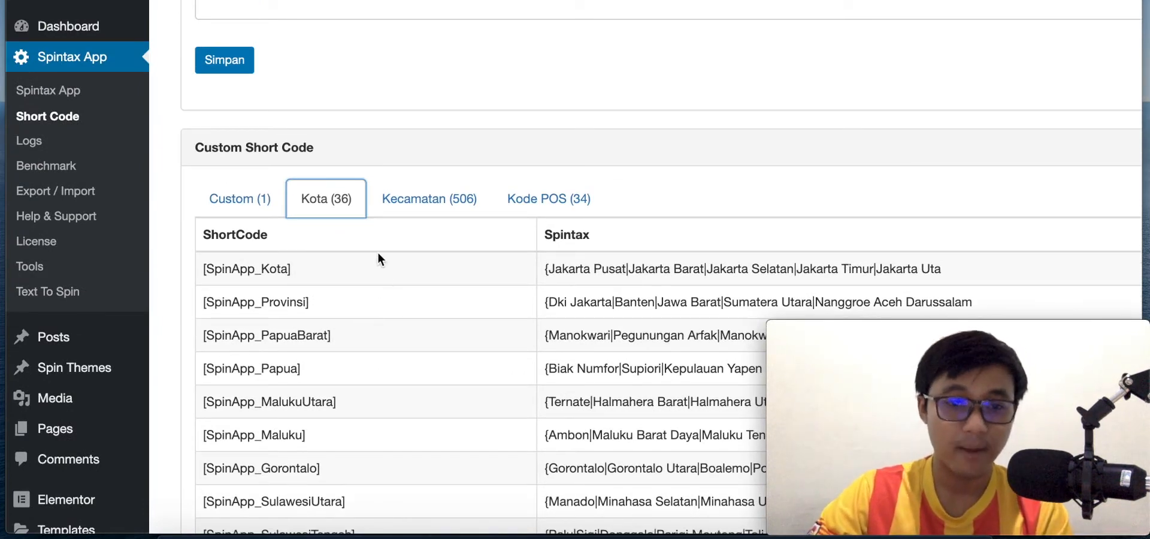
pyautogui.scroll(-3, 375, 253)
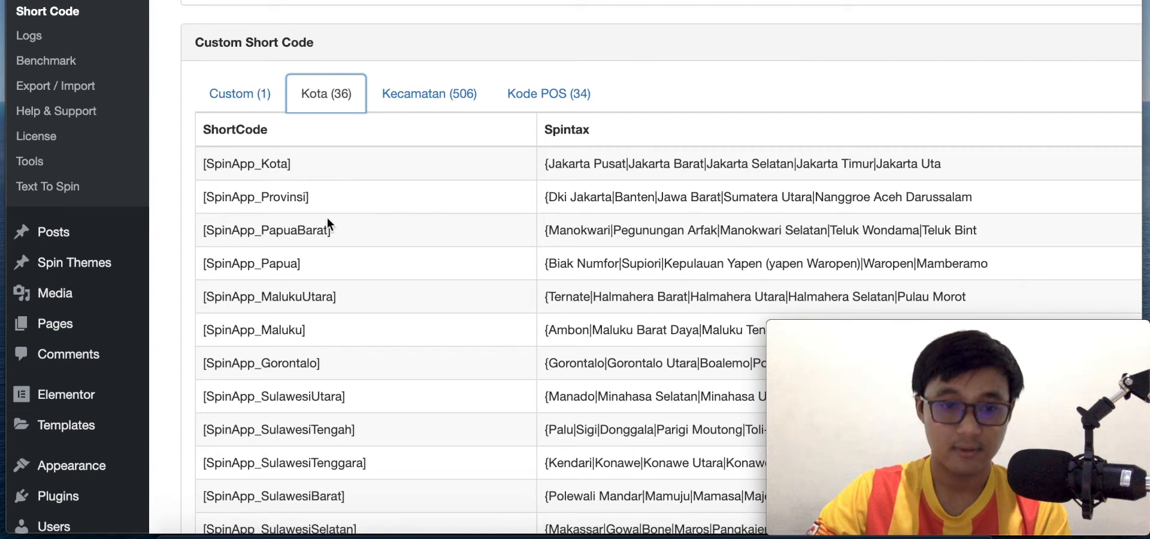
pyautogui.scroll(-1, 249, 203)
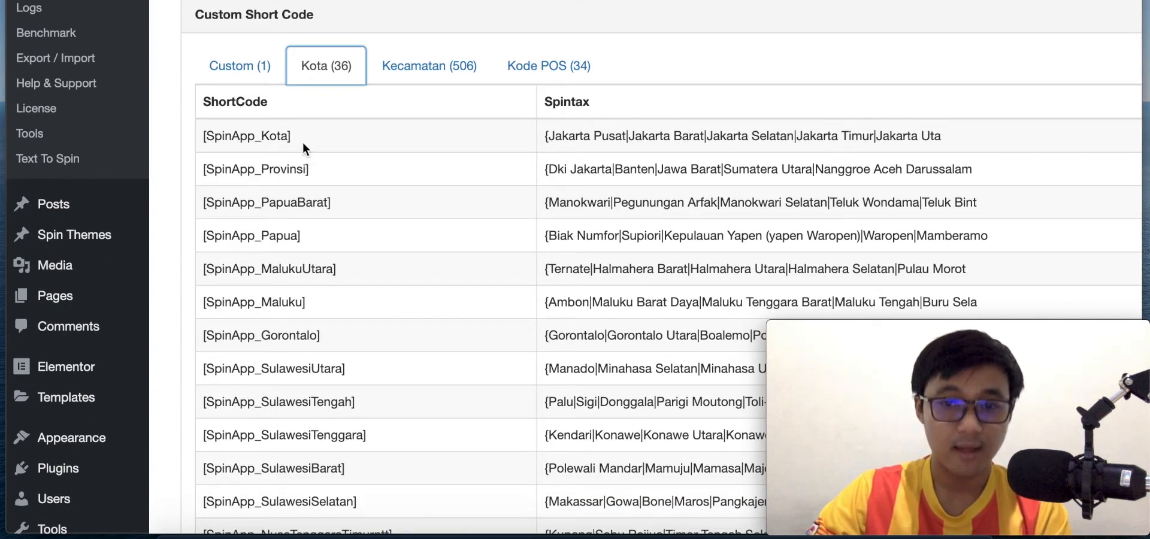
pyautogui.scroll(-1, 336, 279)
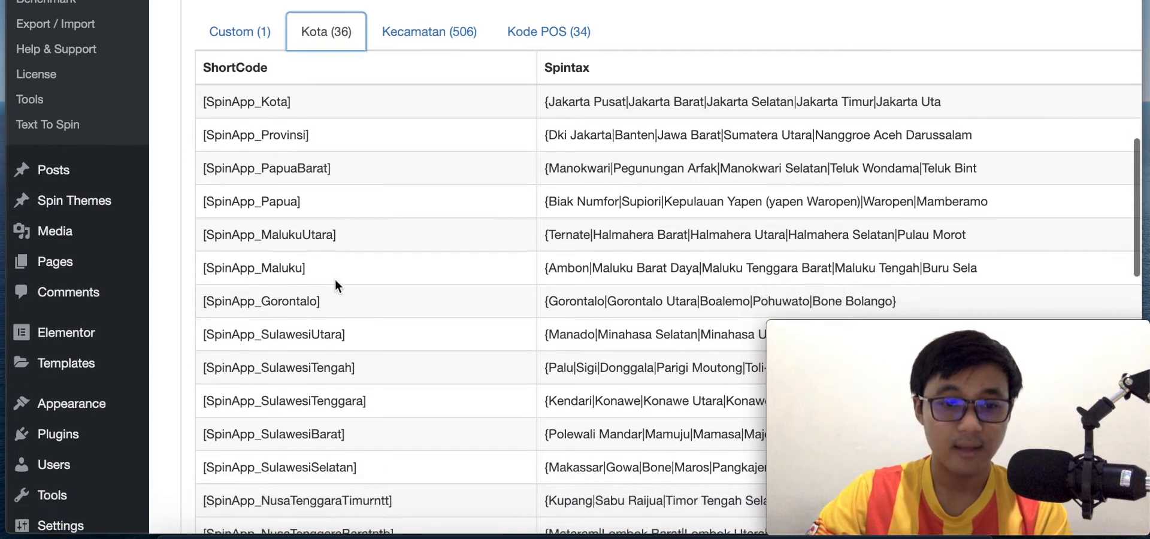
pyautogui.scroll(-6, 304, 353)
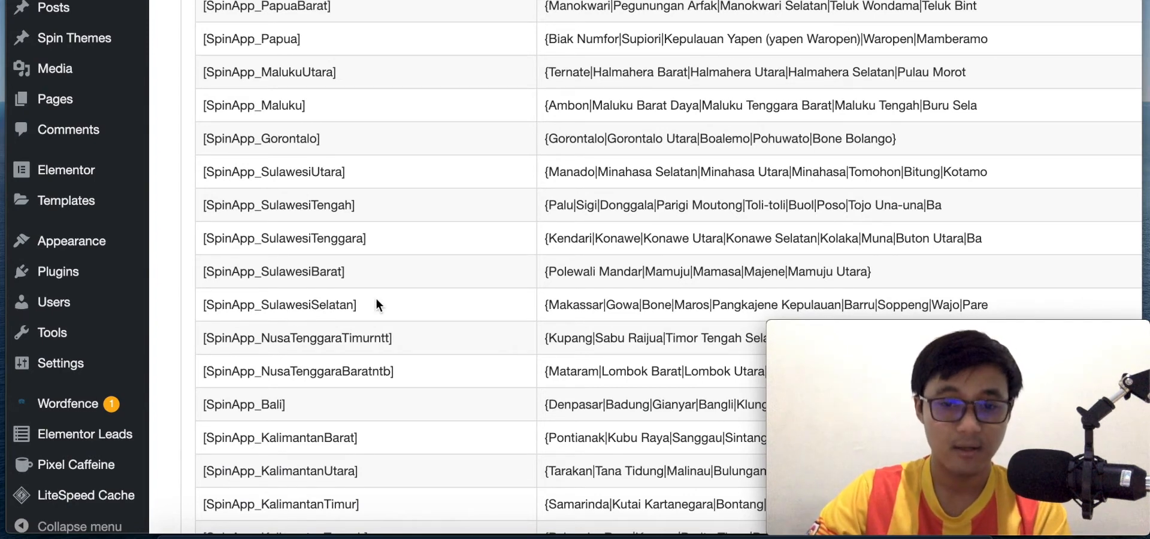
pyautogui.scroll(-1, 375, 295)
pyautogui.scroll(7, 375, 296)
pyautogui.scroll(1, 375, 299)
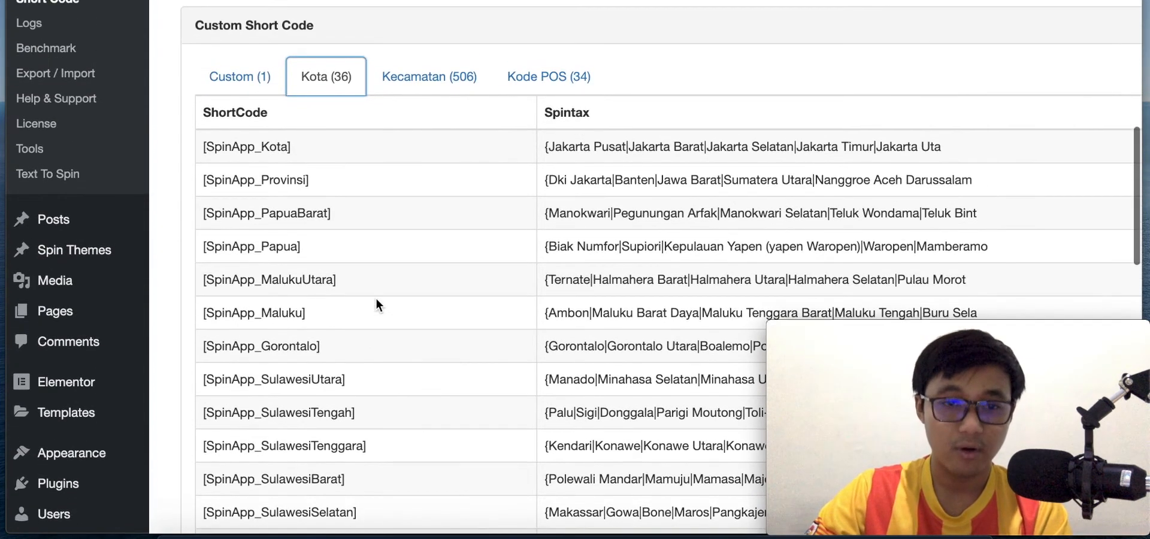
# - Highlight the [SpinApp_SulawesiSelatan] short code in the Kota list as an example
pyautogui.scroll(-8, 335, 214)
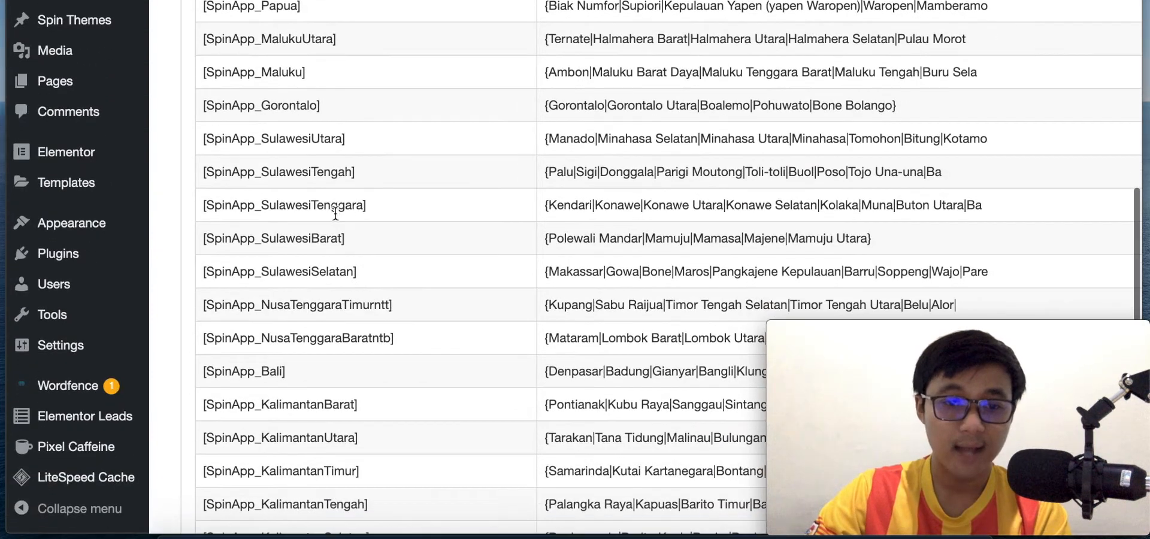
pyautogui.moveTo(365, 265); pyautogui.dragTo(201, 266)
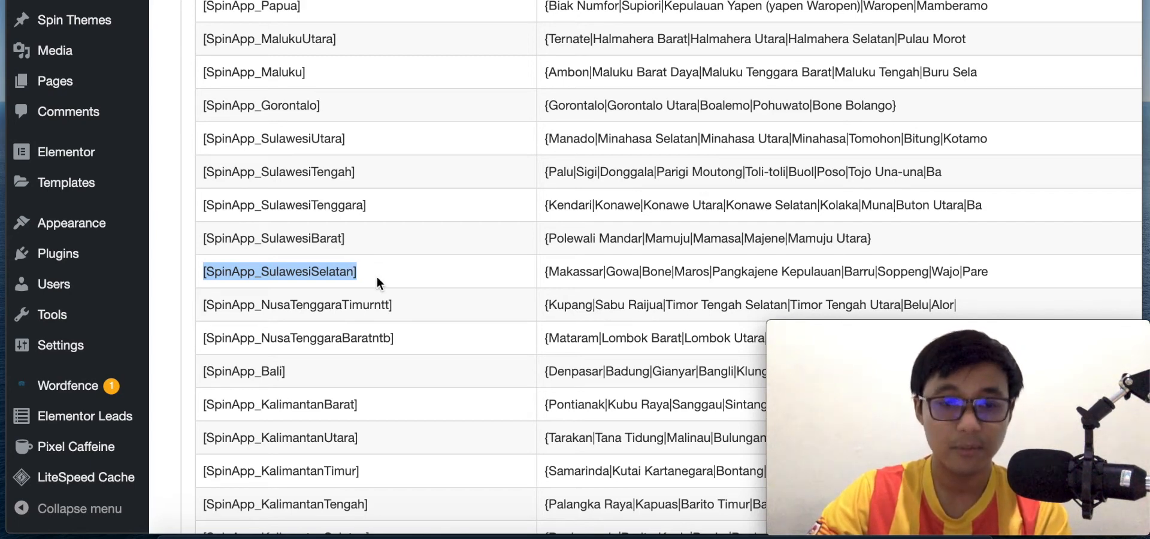
pyautogui.scroll(1, 376, 276)
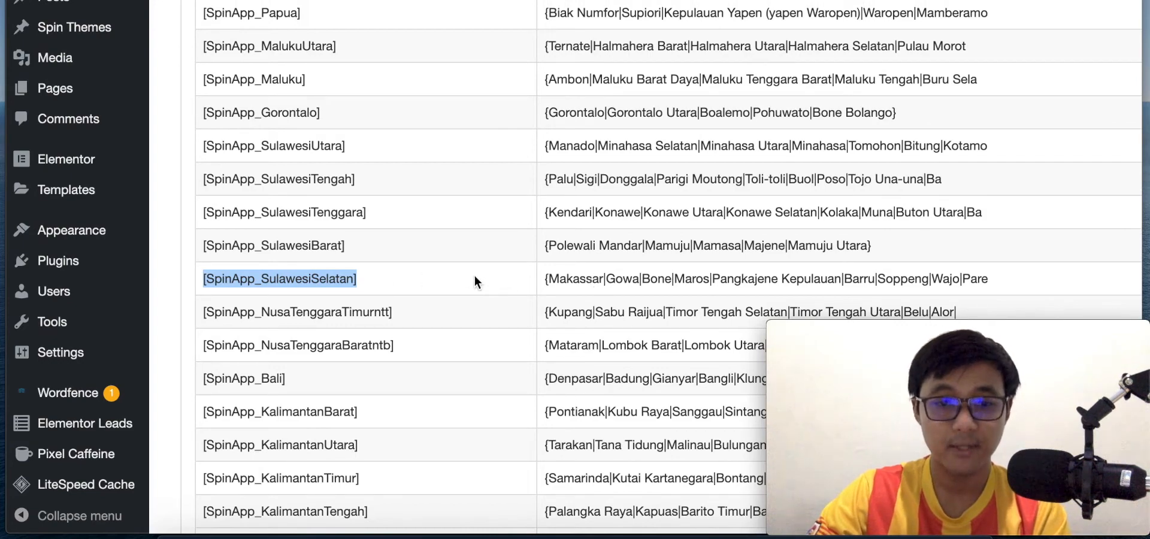
pyautogui.scroll(6, 458, 303)
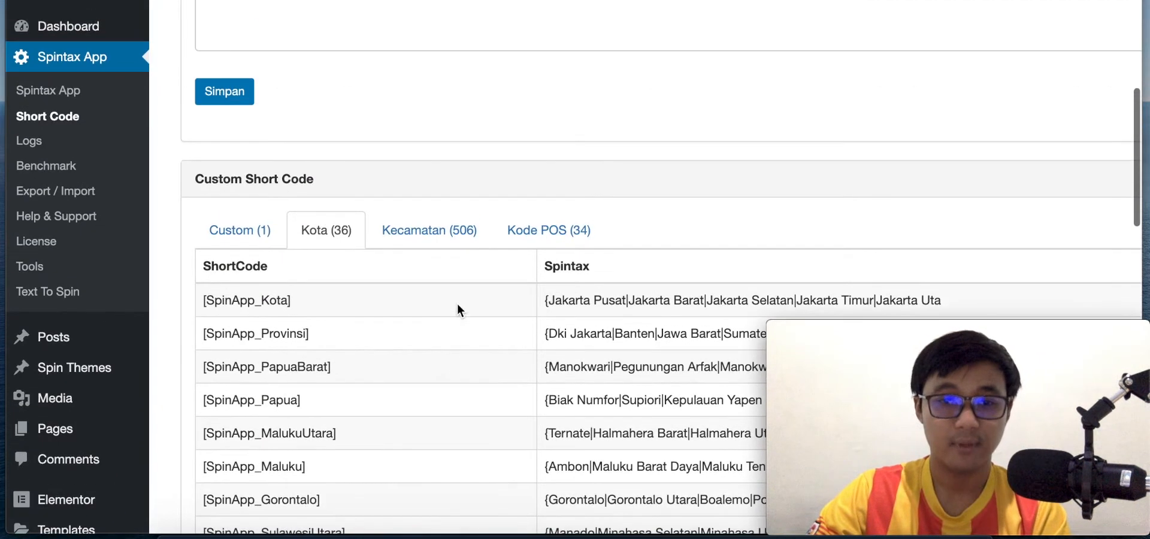
# - Show the Kecamatan short codes and read the first district entries with their spintax values
pyautogui.click(424, 235)
pyautogui.scroll(-3, 413, 317)
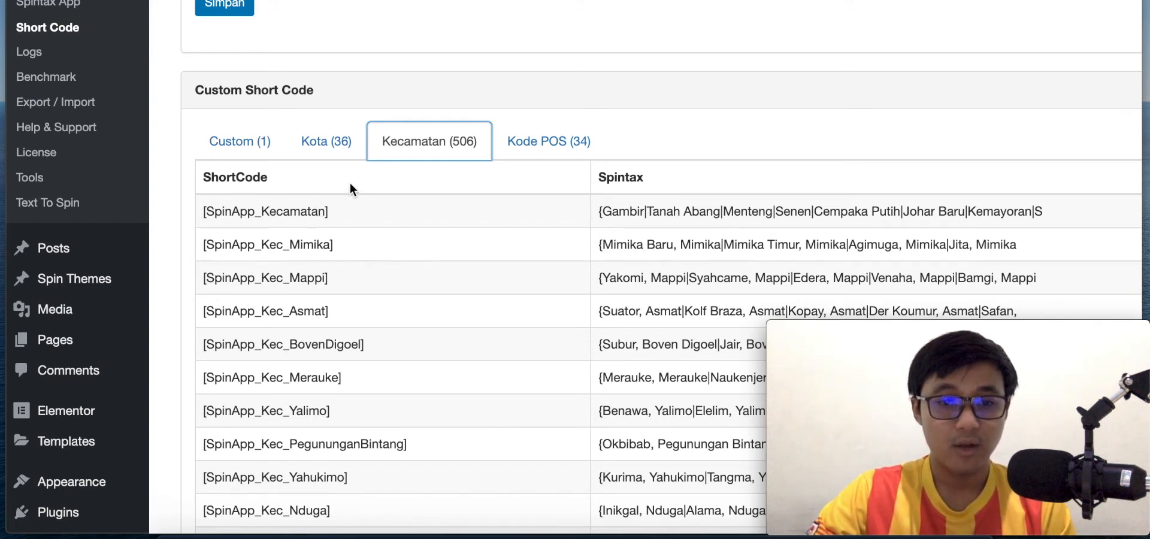
pyautogui.scroll(-2, 366, 371)
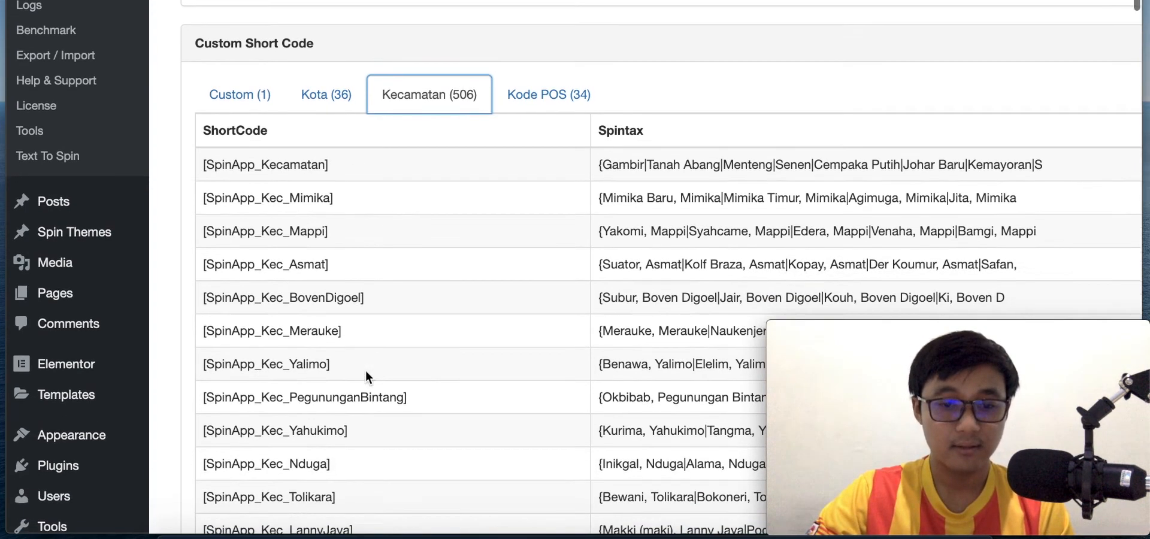
pyautogui.scroll(-1, 347, 318)
pyautogui.scroll(-1, 348, 318)
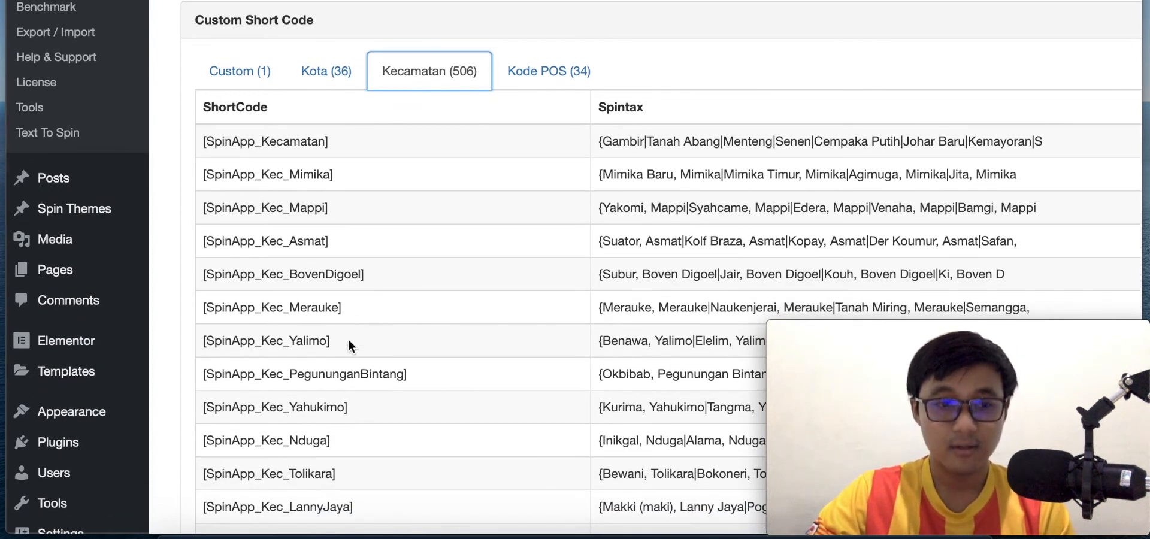
pyautogui.scroll(-2, 349, 339)
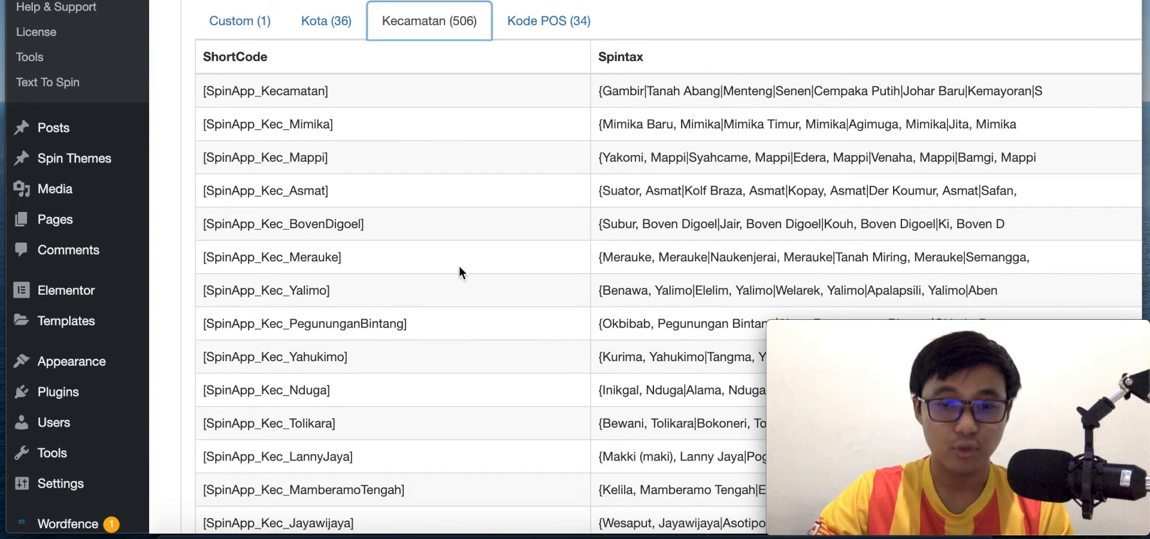
pyautogui.scroll(-1, 442, 279)
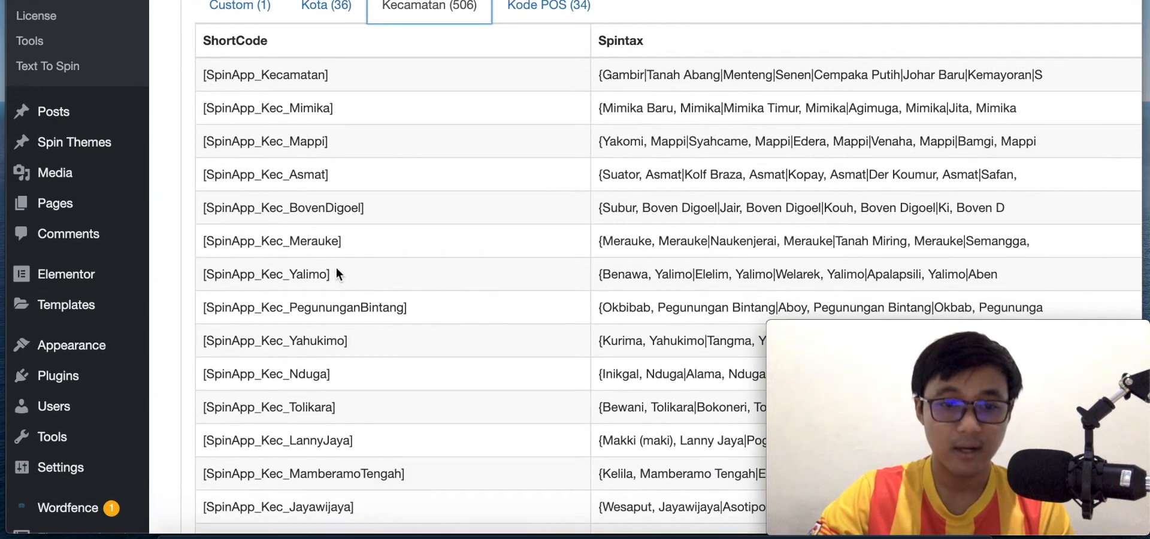
# - Highlight the spintax of [SpinApp_Kec_Yalimo] and look through more of the Kecamatan list
pyautogui.moveTo(598, 273); pyautogui.dragTo(1000, 272)
pyautogui.click(1001, 272)
pyautogui.scroll(-10, 659, 298)
pyautogui.scroll(-20, 659, 297)
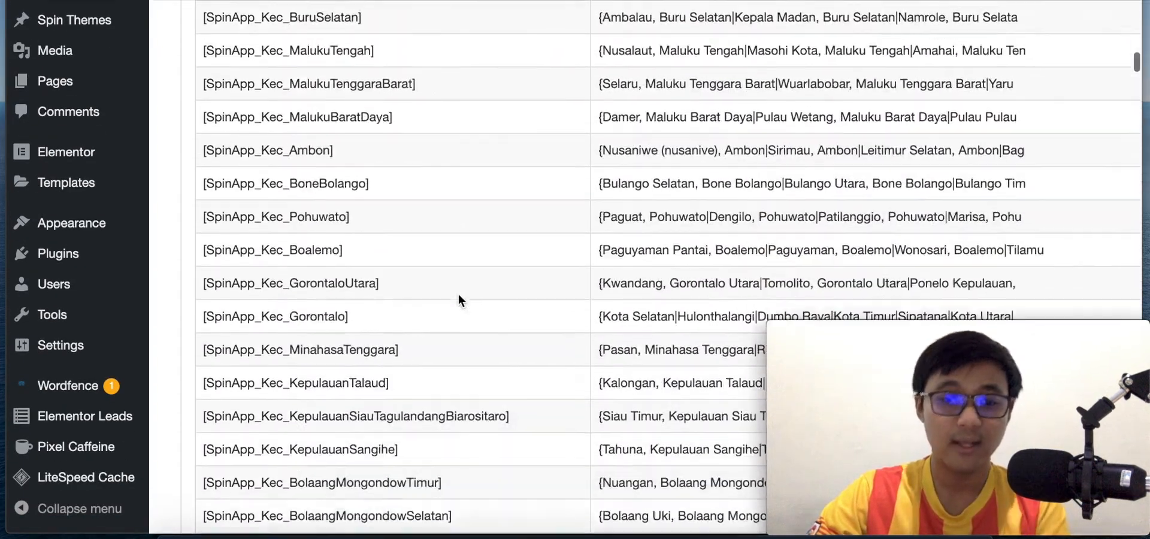
pyautogui.scroll(10, 459, 295)
pyautogui.scroll(20, 458, 293)
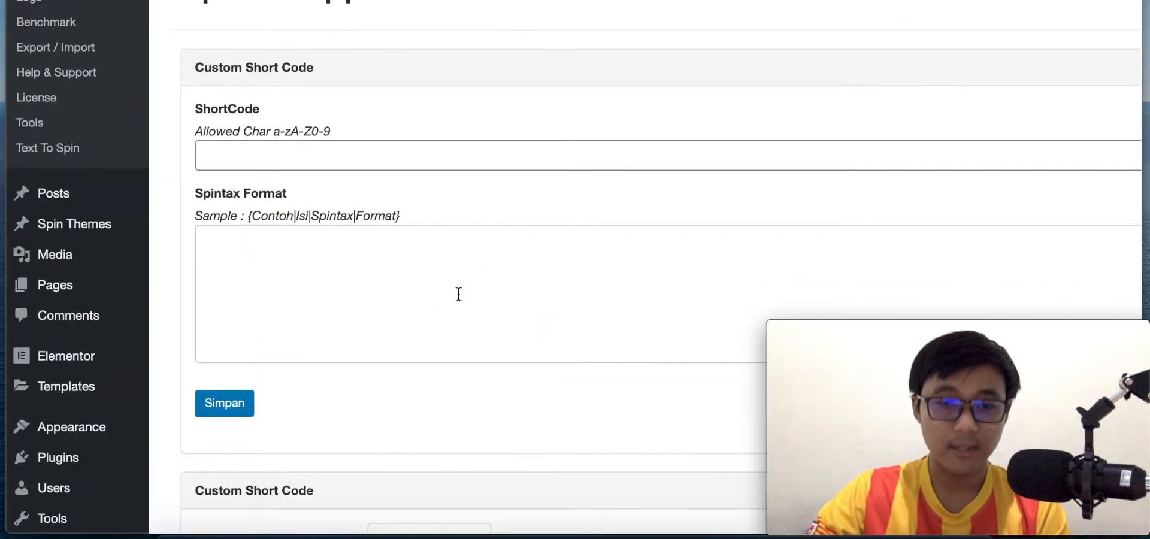
# - Show the Kode POS short codes and examine the postal code spintax for each province
pyautogui.scroll(-4, 458, 294)
pyautogui.click(253, 36)
pyautogui.click(544, 425)
pyautogui.scroll(-5, 544, 433)
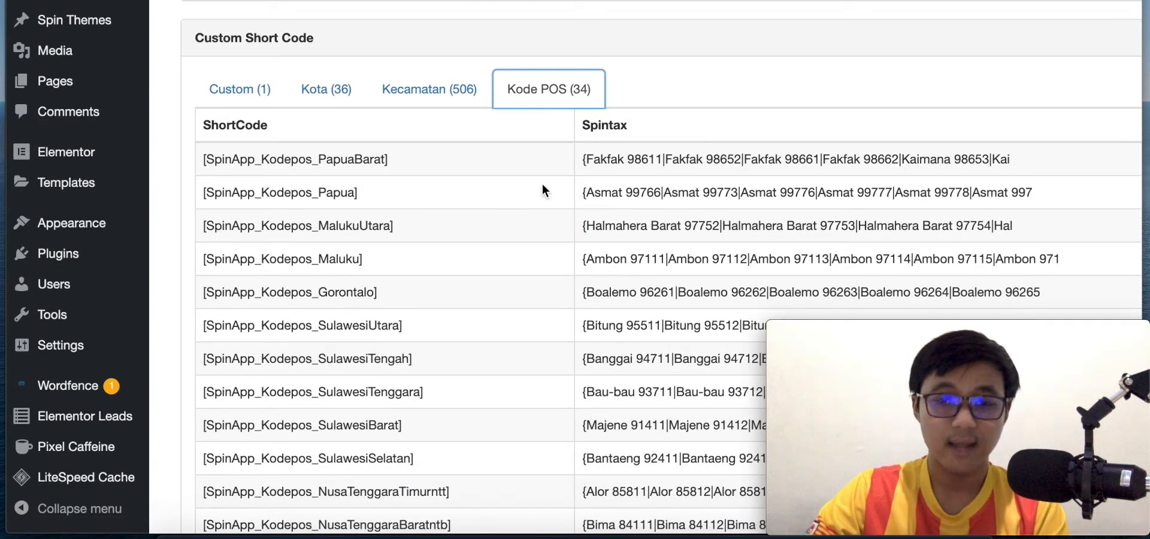
# - Enter Jualan as the ShortCode name in the custom short code form
pyautogui.scroll(6, 311, 175)
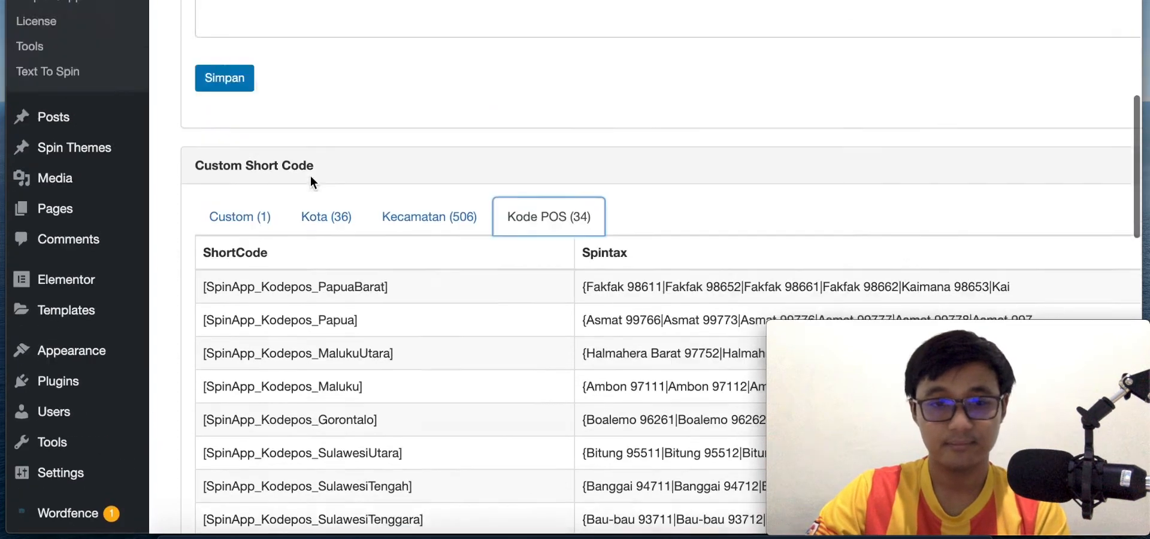
pyautogui.click(225, 215)
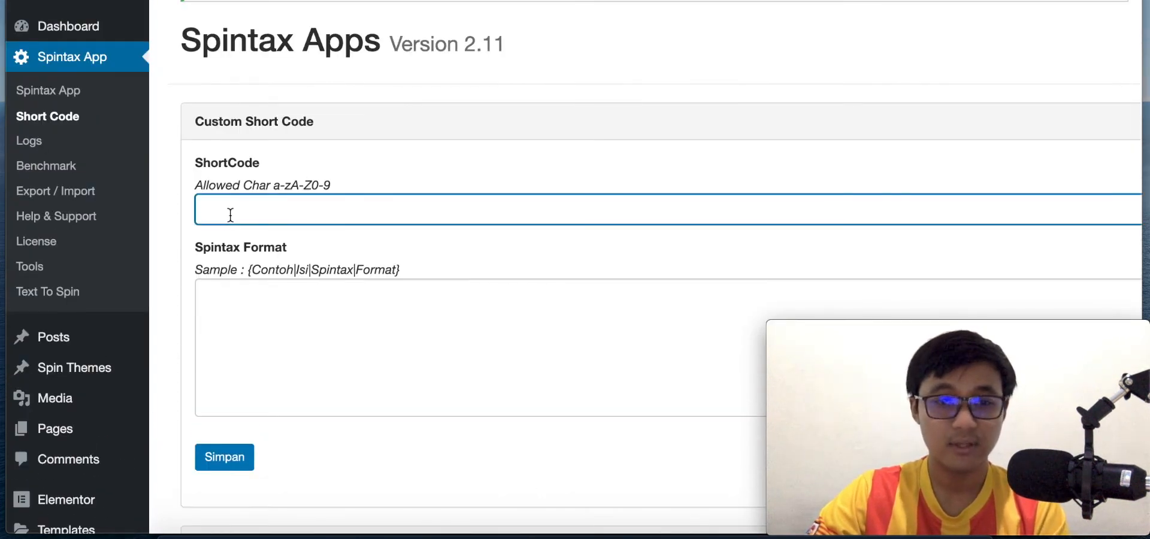
pyautogui.scroll(-1, 231, 214)
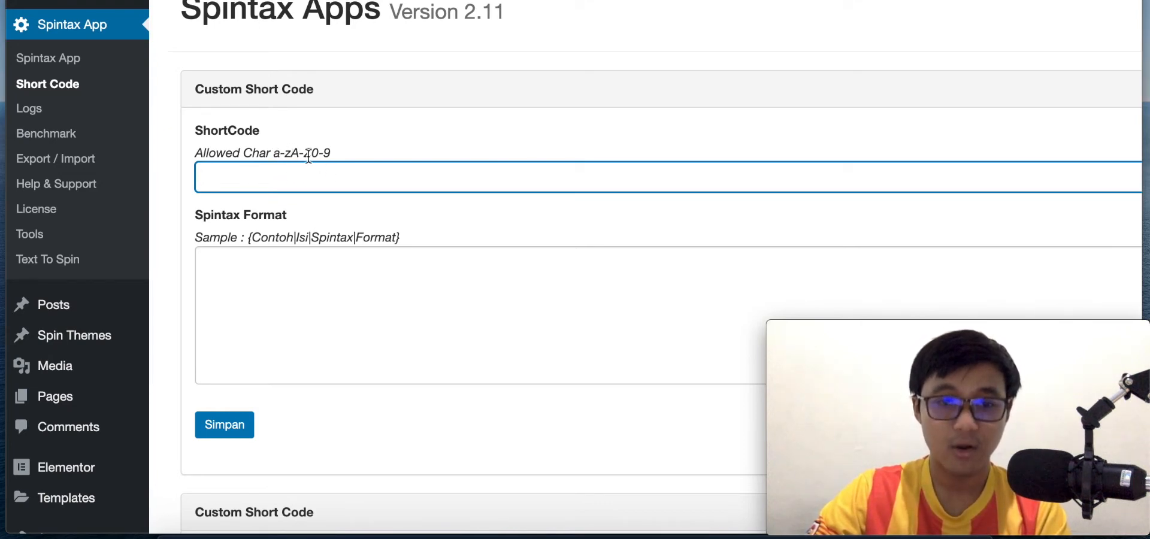
pyautogui.scroll(-2, 452, 282)
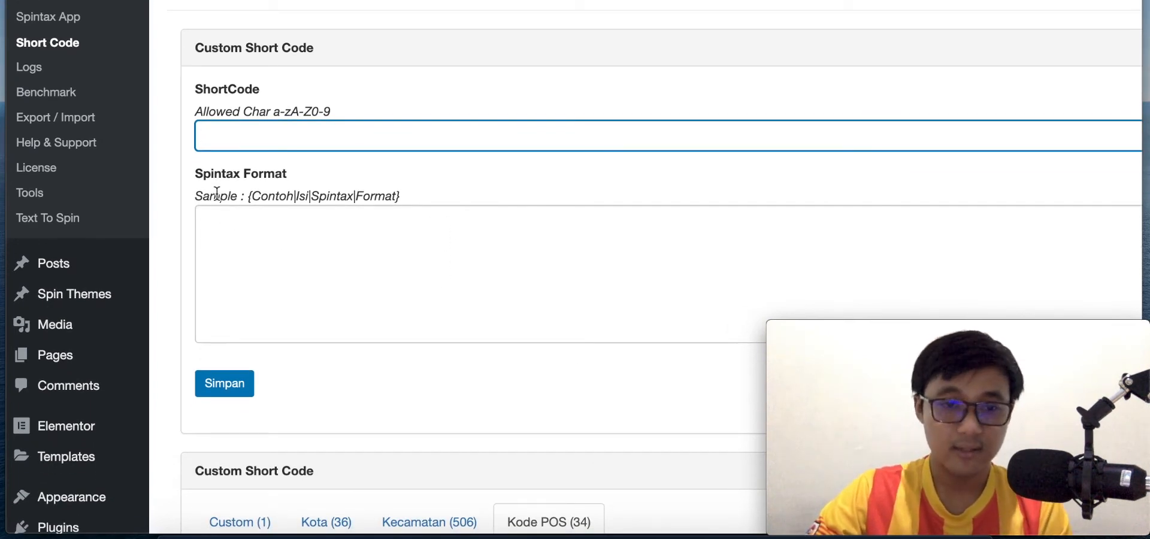
pyautogui.scroll(-1, 262, 271)
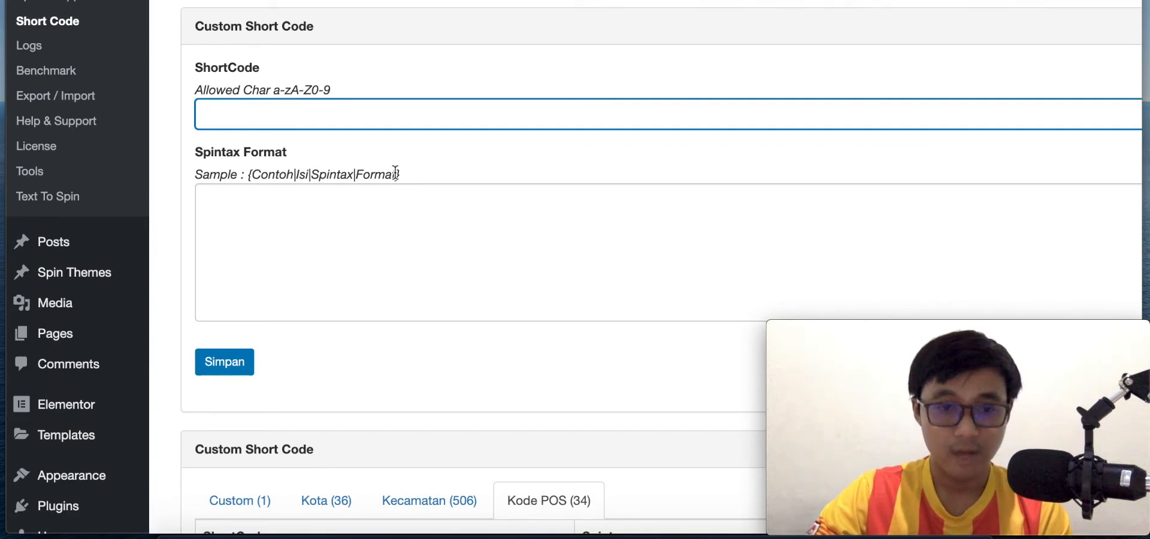
pyautogui.click(224, 207)
pyautogui.click(222, 112)
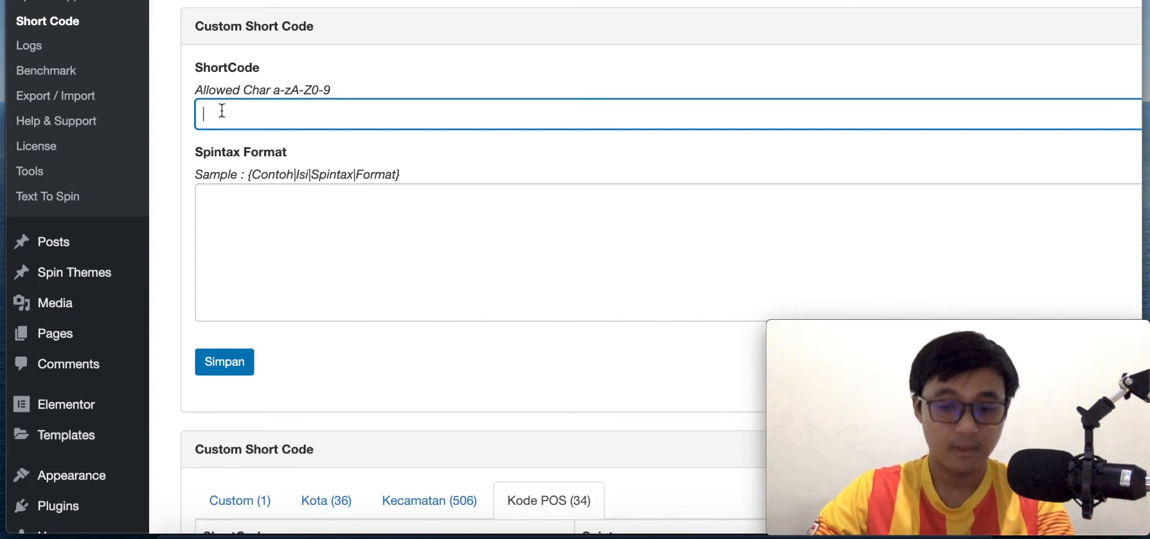
pyautogui.write('Jualan')
# - Enter {Brambang|Lombok|Bawang} as the spintax format of the Jualan short code
pyautogui.click(215, 203)
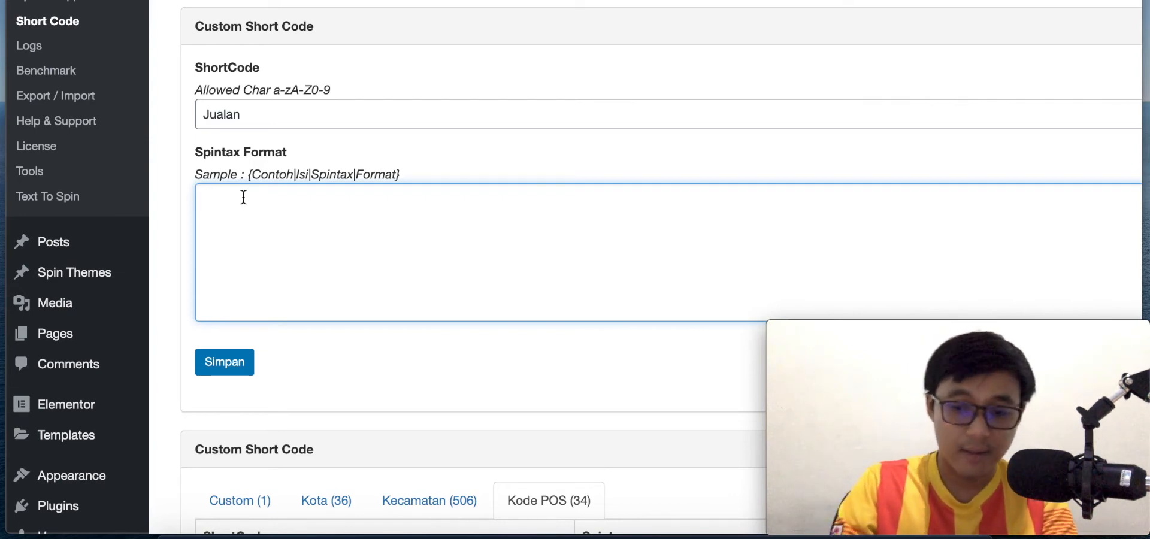
pyautogui.write('{')
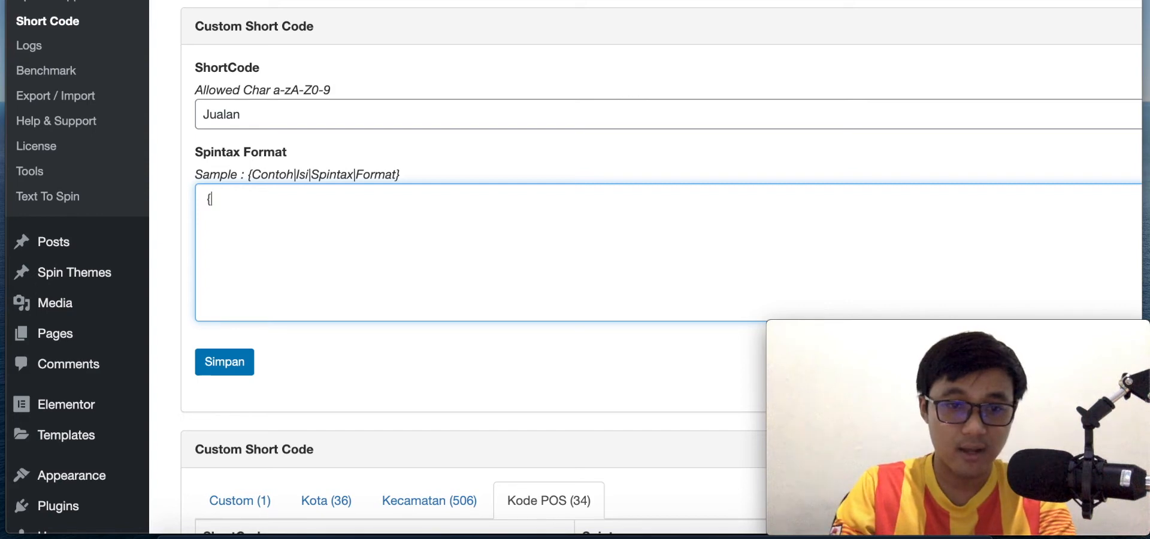
pyautogui.write('Bram')
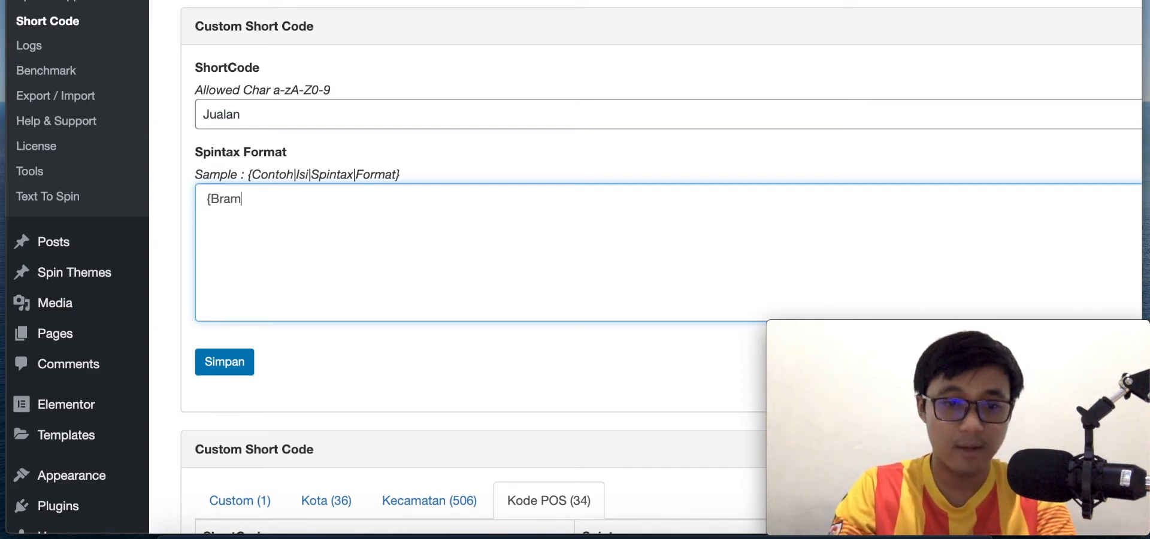
pyautogui.write('bang')
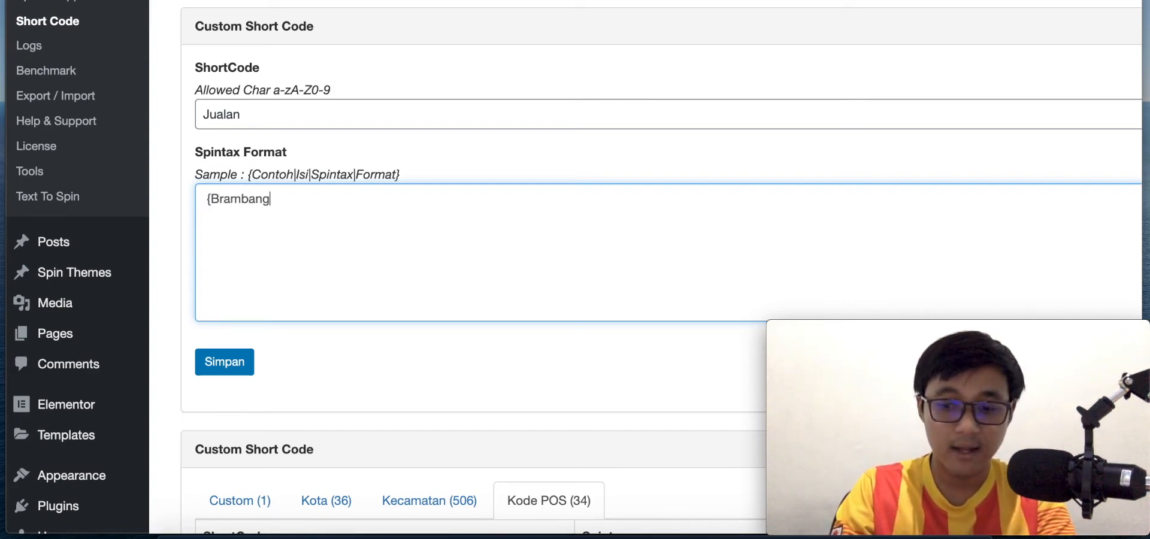
pyautogui.write('|')
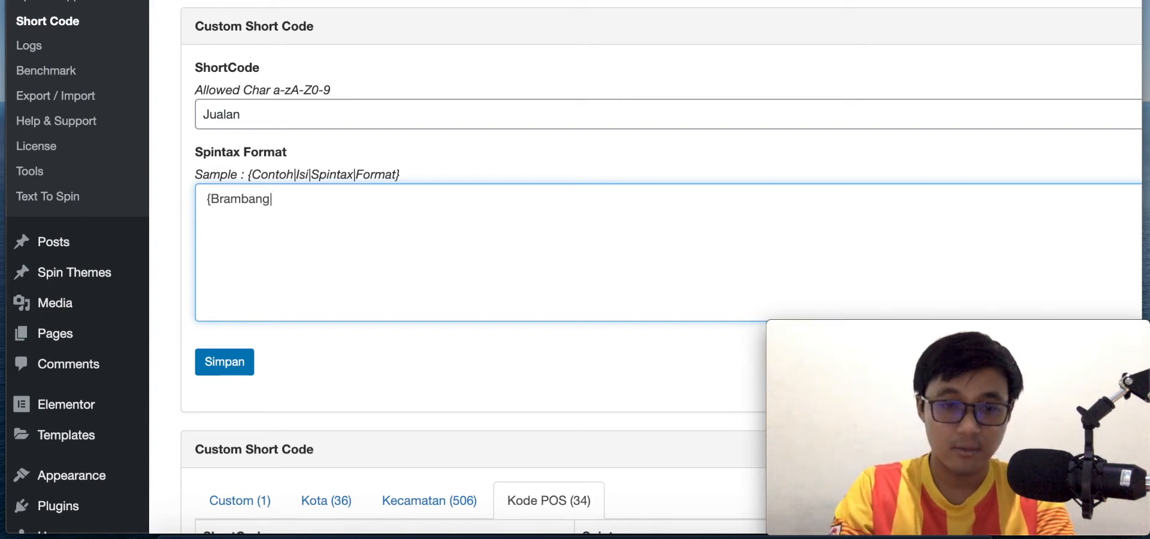
pyautogui.write('Lombok|')
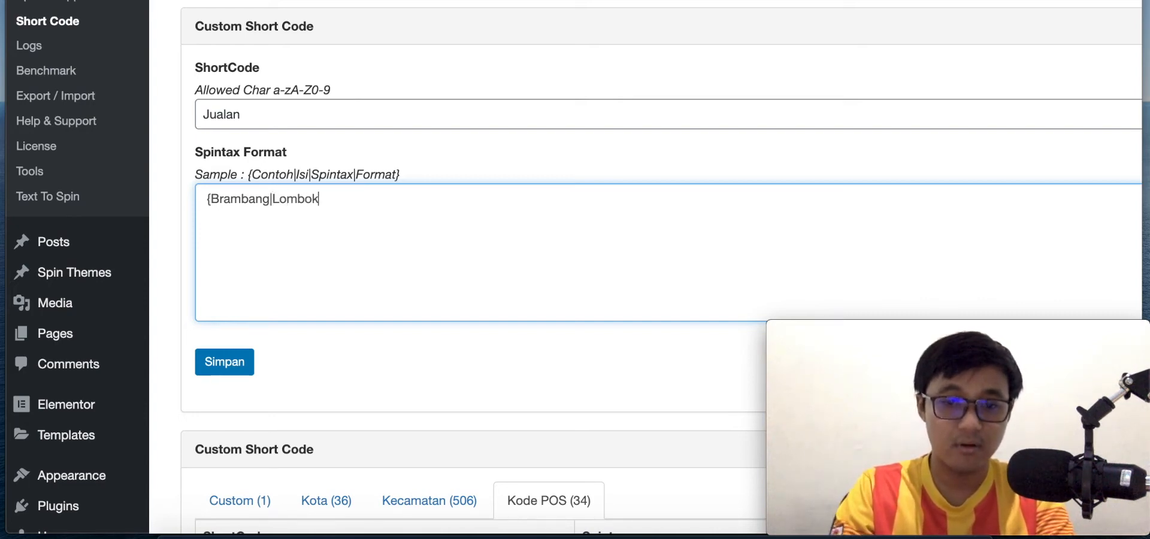
pyautogui.write('Baw')
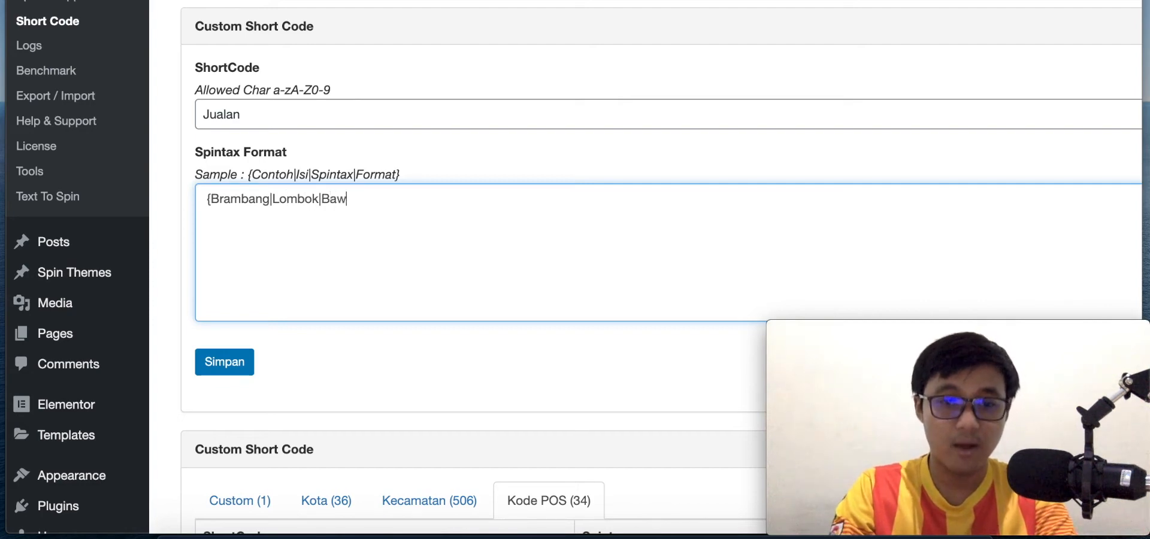
pyautogui.write('ang}')
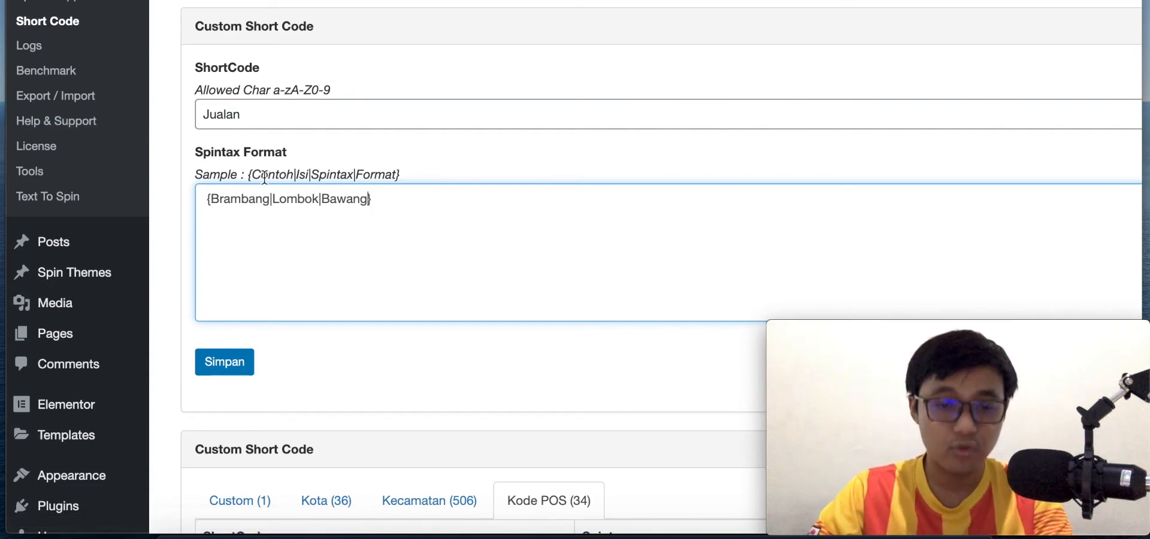
pyautogui.click(322, 198)
pyautogui.click(376, 201)
# - Save the Jualan custom short code
pyautogui.scroll(-2, 375, 201)
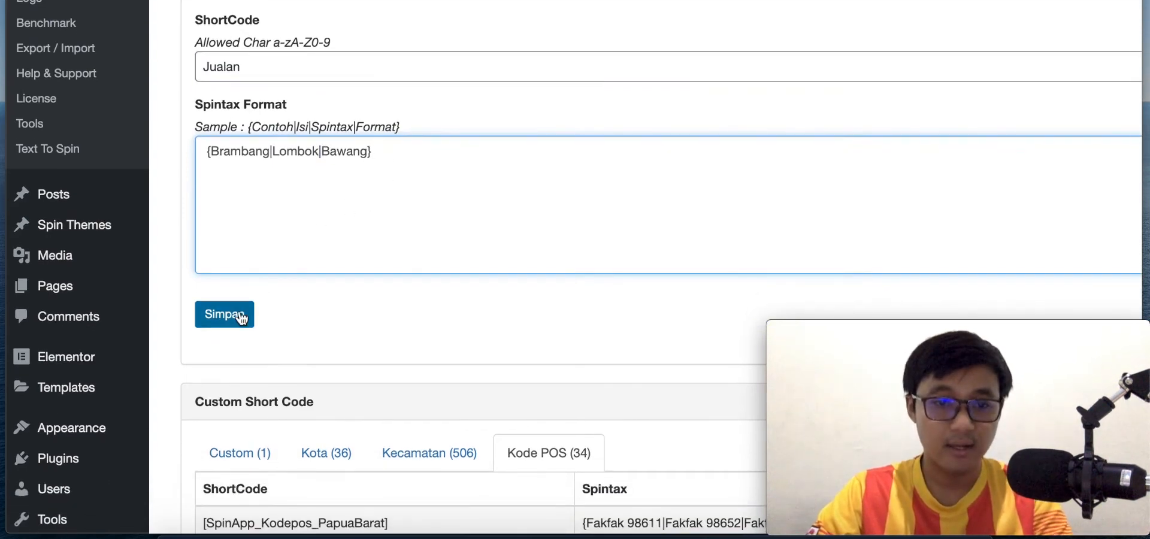
pyautogui.click(234, 323)
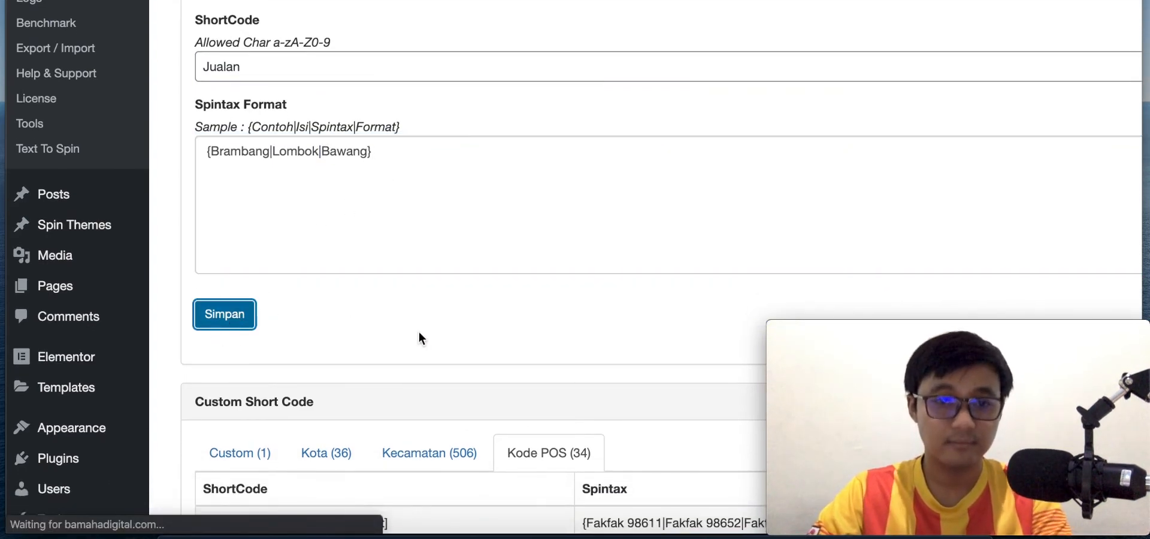
pyautogui.scroll(-1, 419, 332)
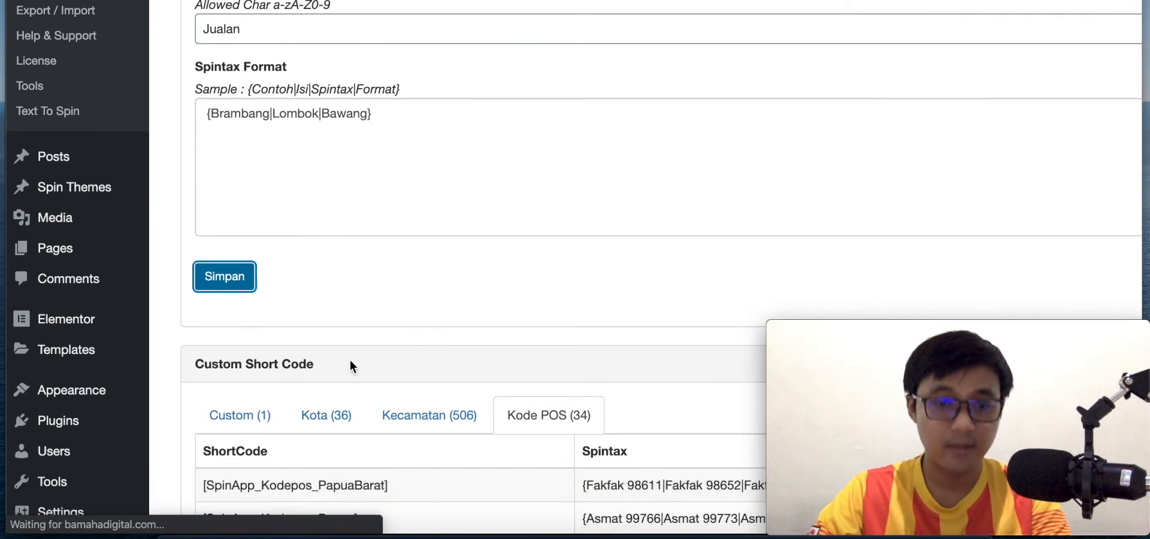
pyautogui.scroll(3, 373, 227)
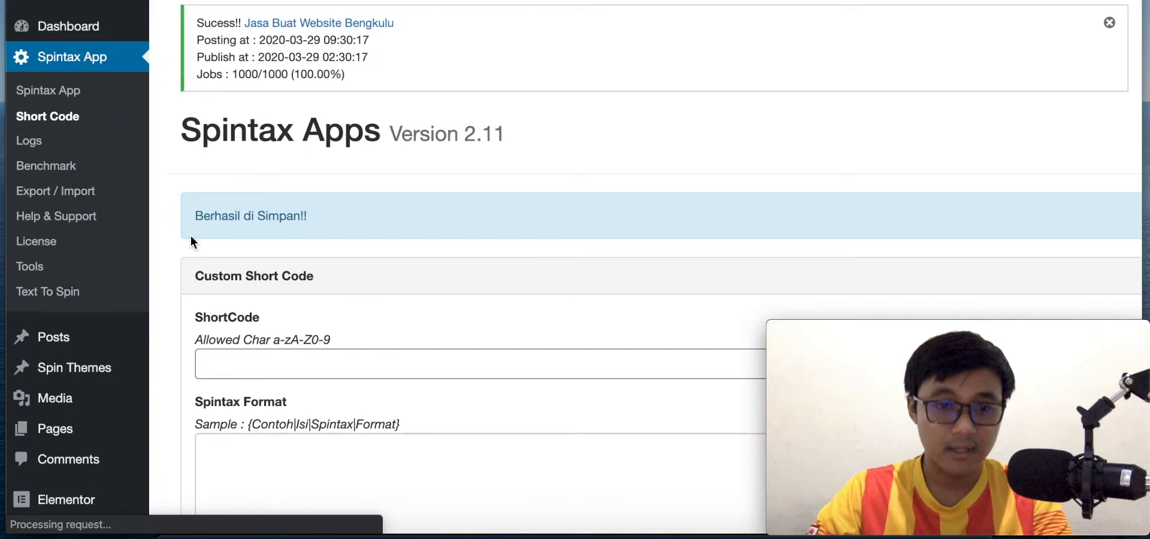
# - Check the saved Jualan entry and its spintax in the list of custom short codes
pyautogui.scroll(-5, 190, 235)
pyautogui.scroll(-2, 197, 288)
pyautogui.scroll(-4, 258, 383)
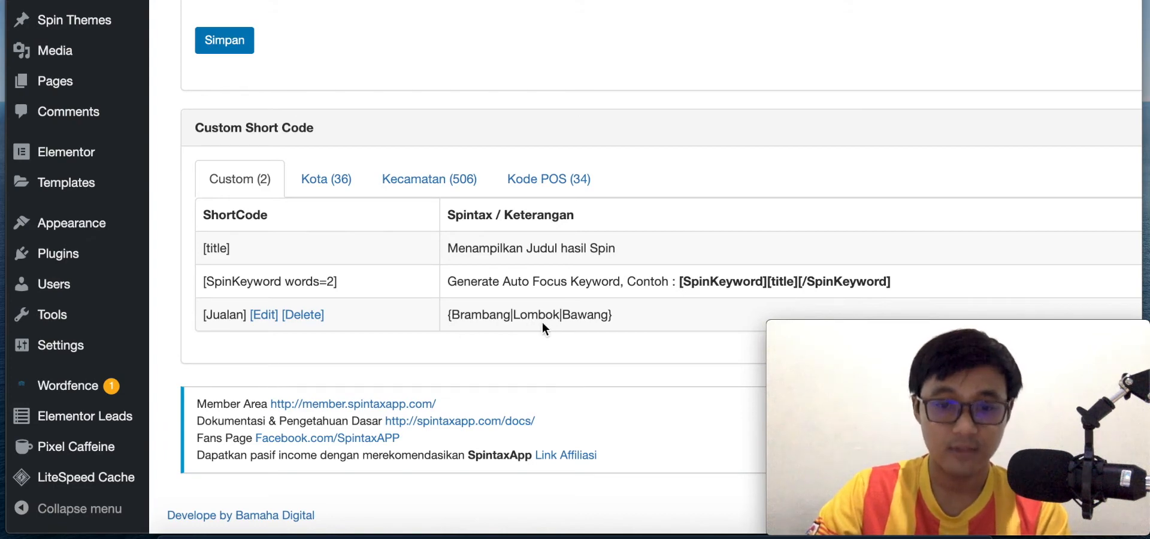
# - Open the plugin's Logs page and look through the Spinner Logs list of executed posts
pyautogui.scroll(5, 609, 313)
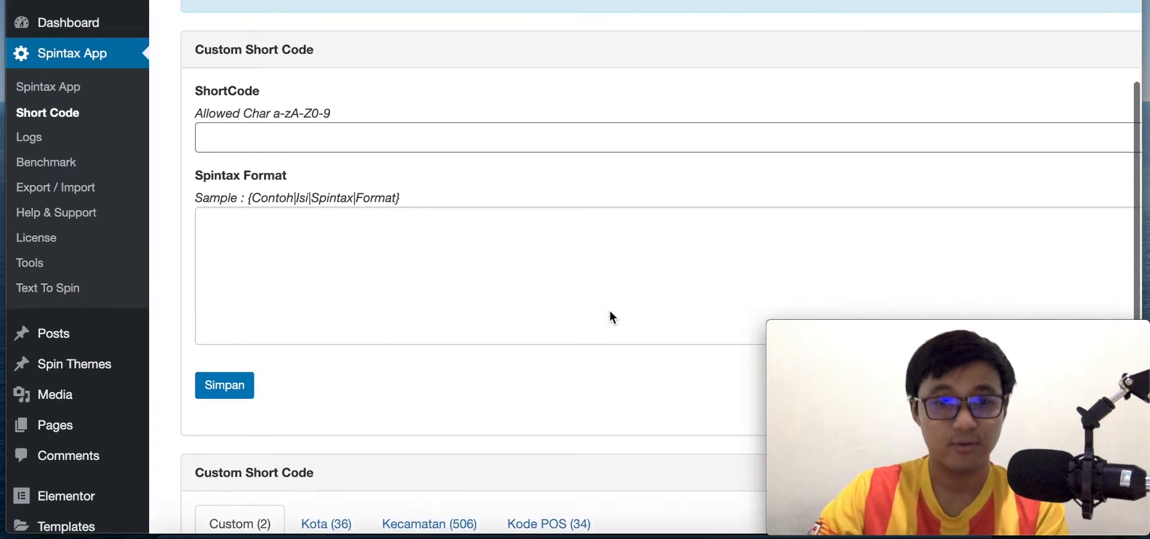
pyautogui.scroll(3, 610, 313)
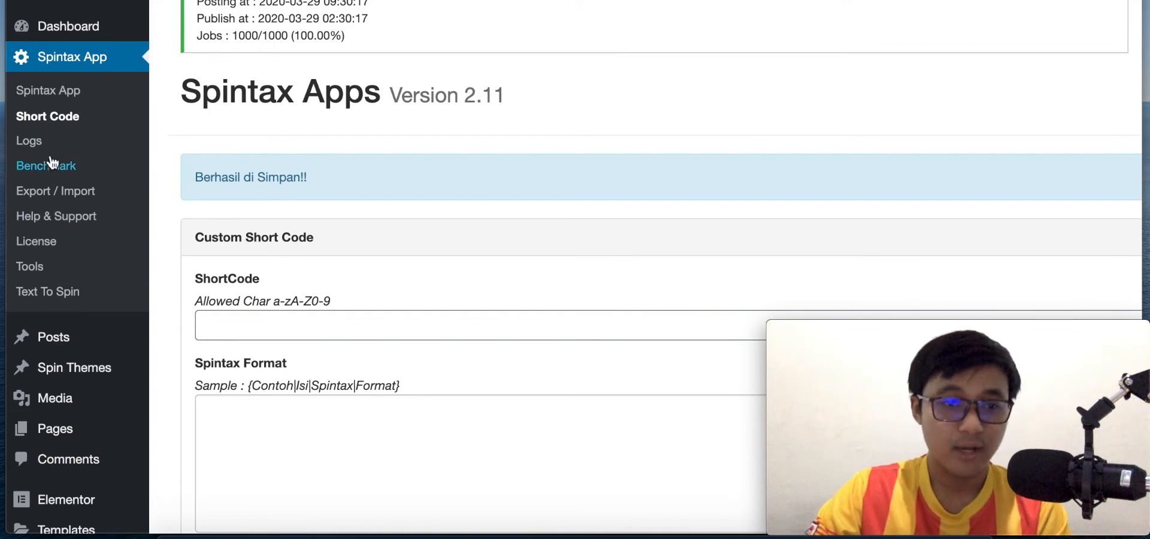
pyautogui.click(37, 144)
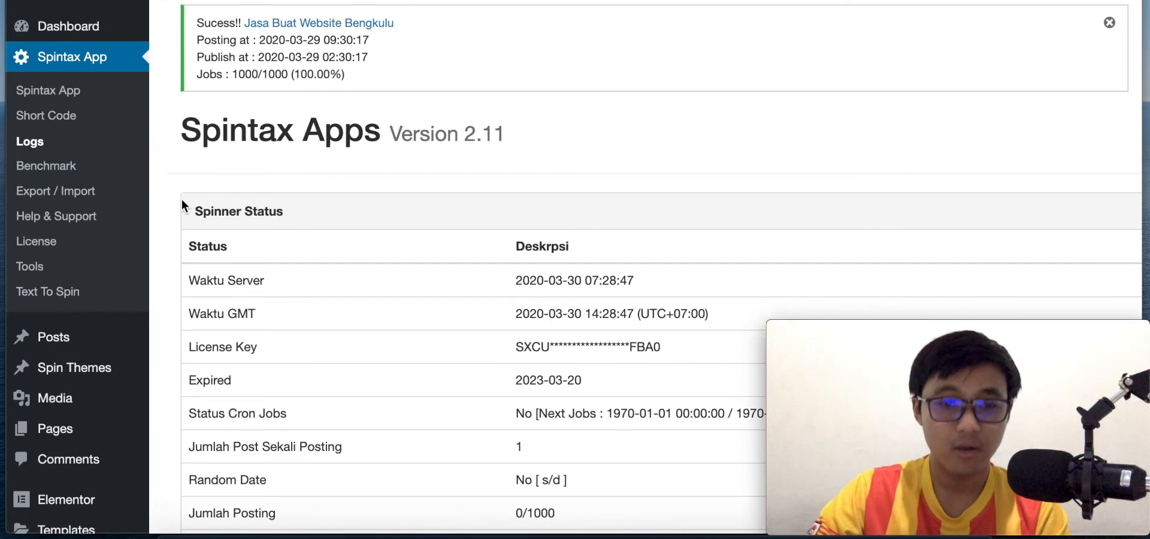
pyautogui.scroll(-10, 183, 205)
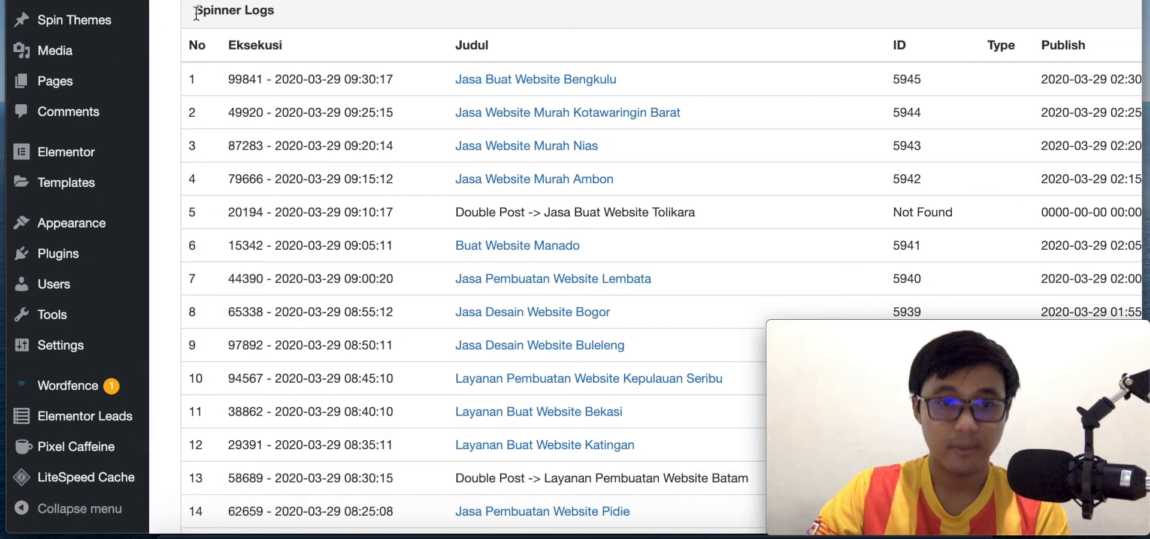
pyautogui.scroll(-2, 190, 171)
pyautogui.scroll(-20, 189, 174)
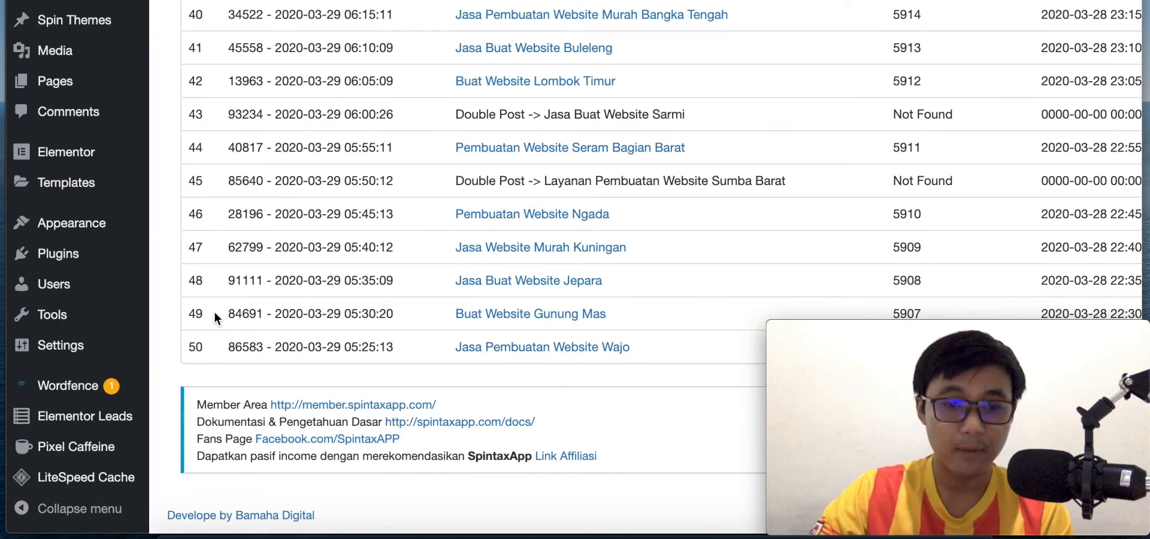
pyautogui.scroll(20, 214, 311)
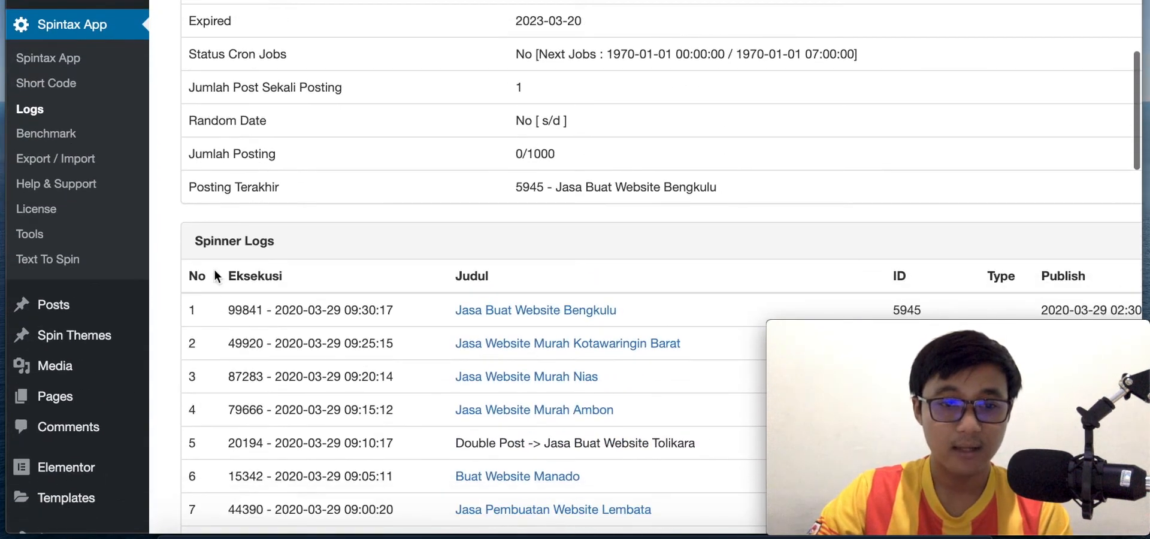
pyautogui.scroll(-5, 215, 276)
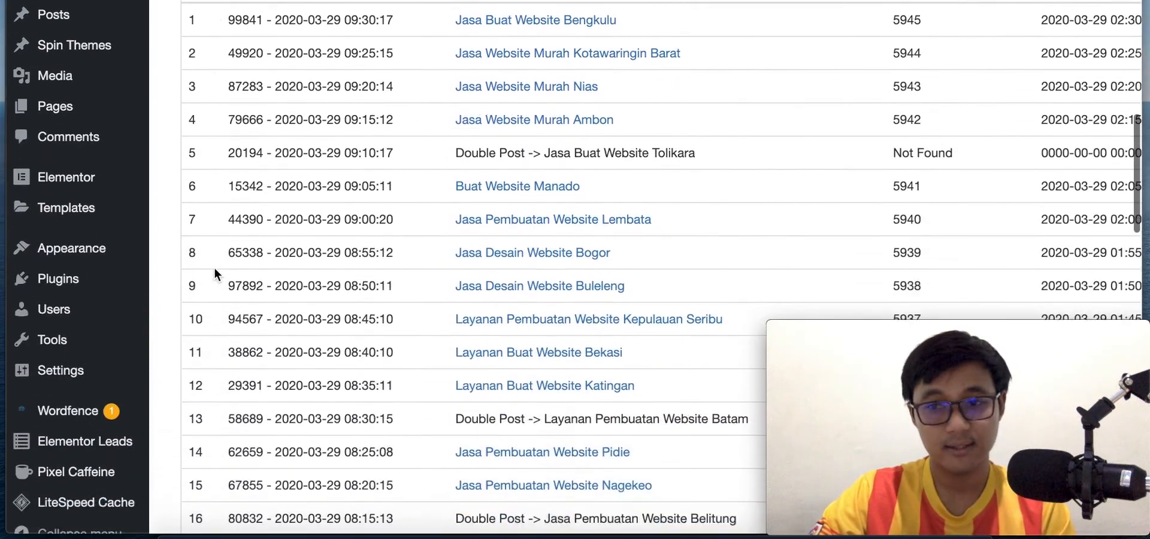
pyautogui.scroll(-5, 214, 272)
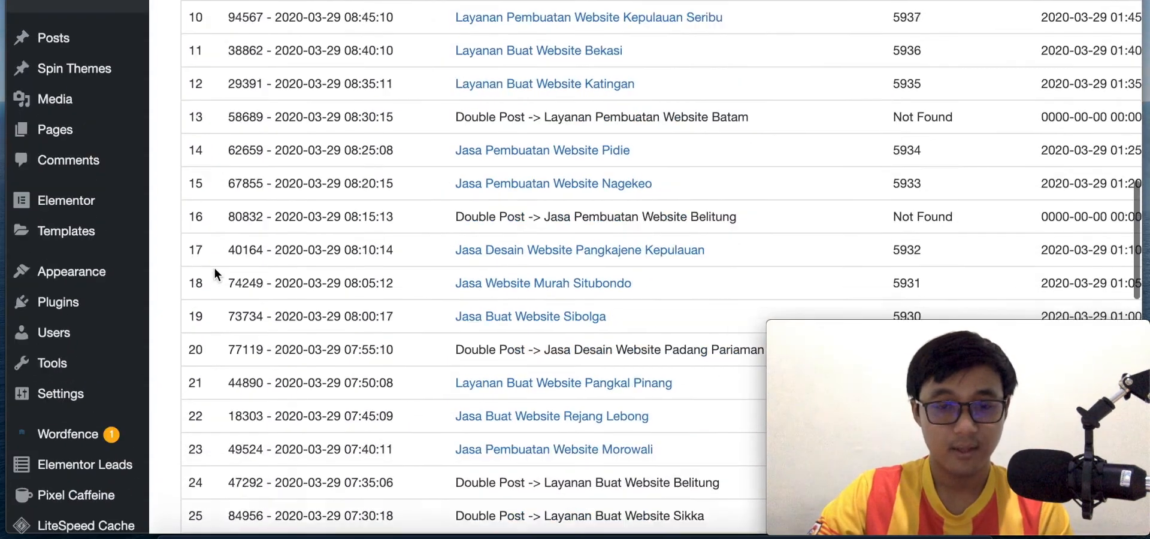
pyautogui.scroll(7, 214, 268)
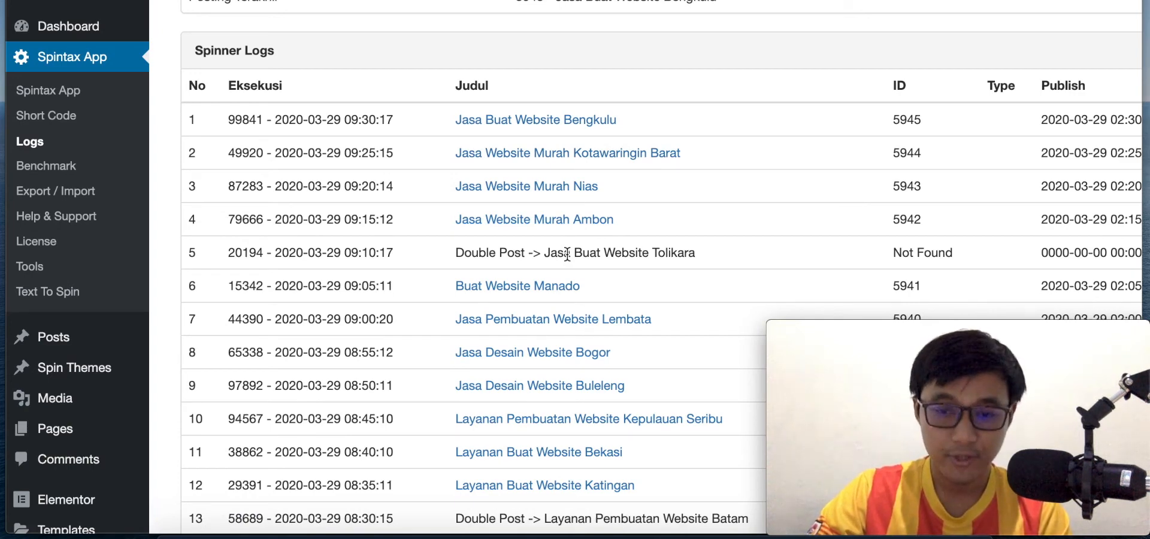
# - Highlight the "Double Post -> Jasa Buat Website Tolikara" log entry and look for other double posts in the list
pyautogui.moveTo(727, 248); pyautogui.dragTo(454, 252)
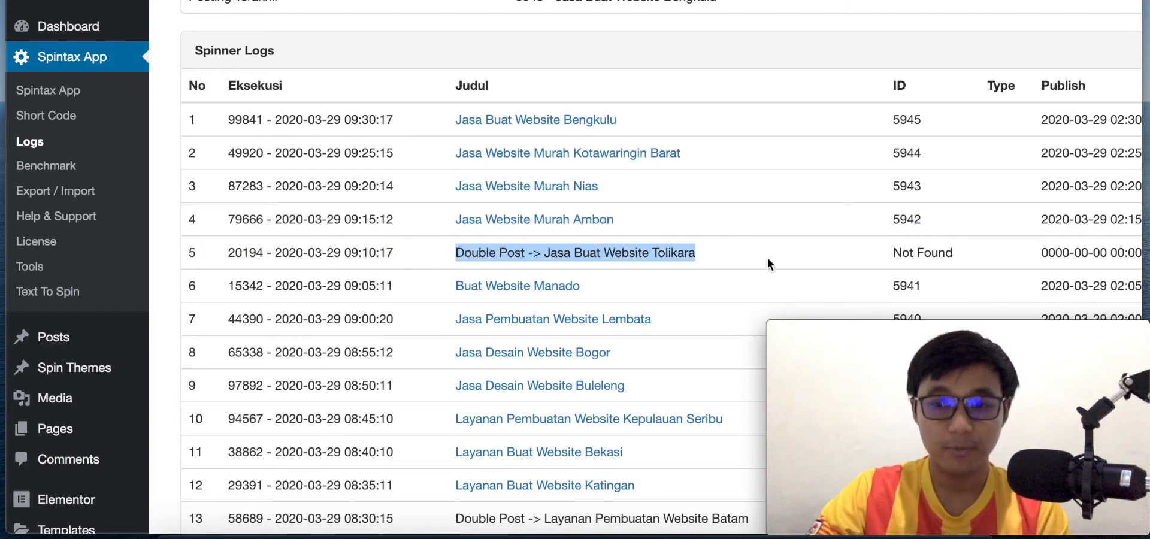
pyautogui.click(819, 244)
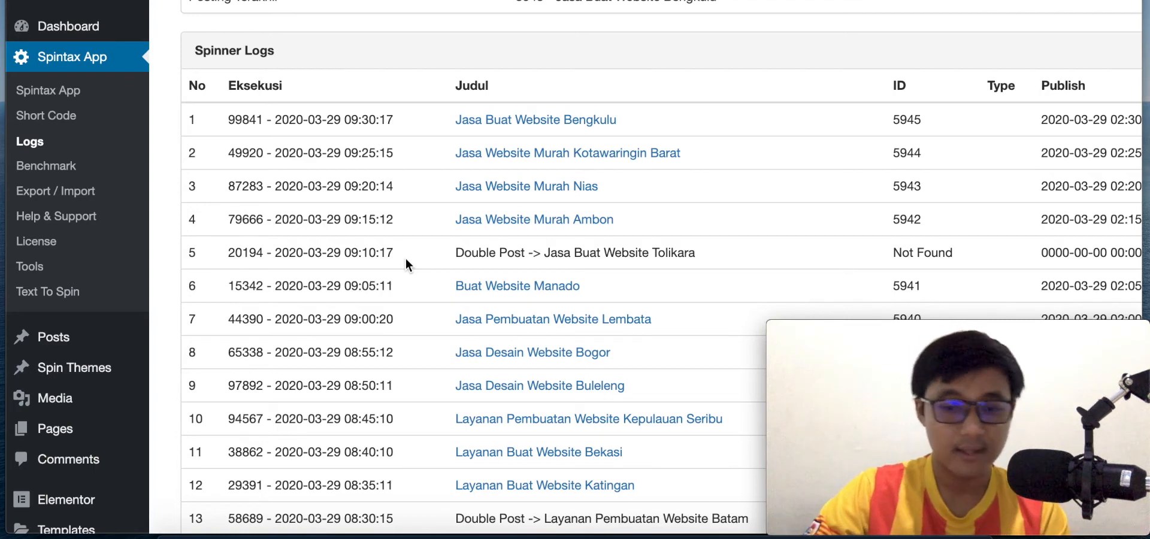
pyautogui.scroll(-3, 405, 257)
pyautogui.scroll(-4, 417, 271)
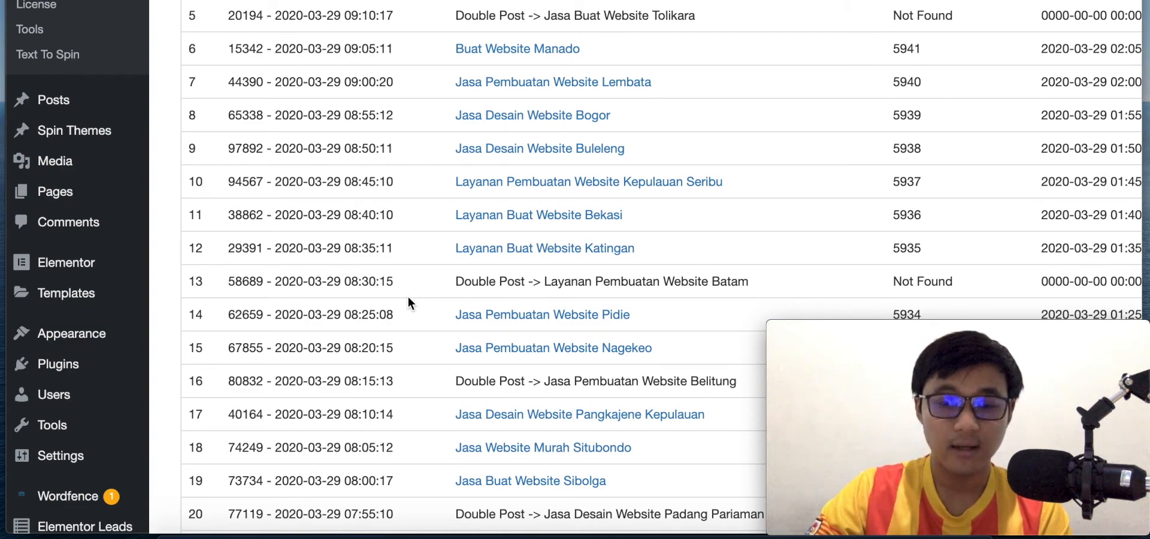
pyautogui.scroll(-2, 407, 297)
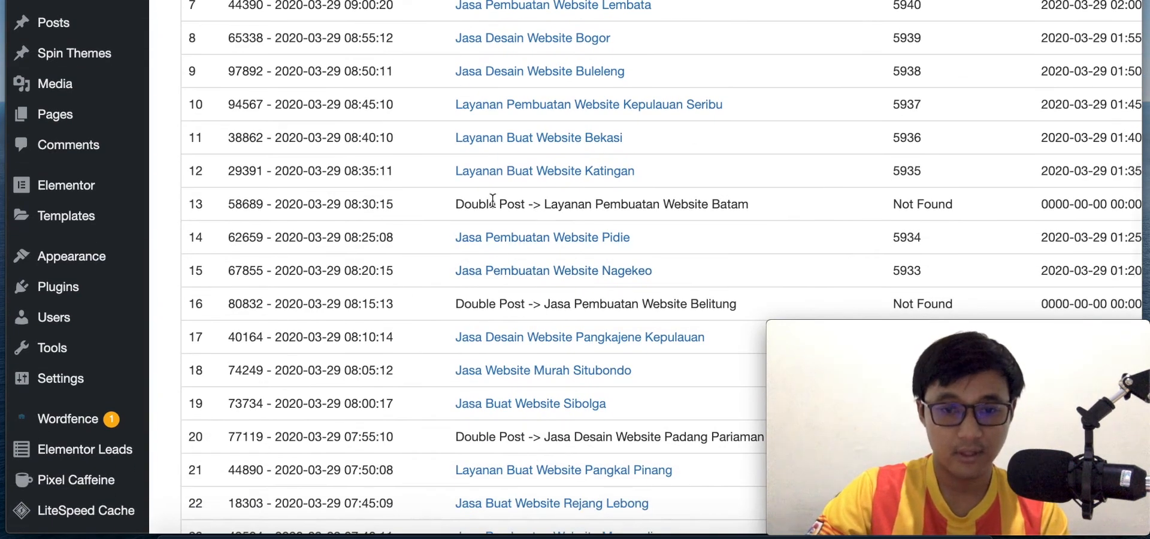
# - Examine the Spinner Status table on the Logs page, from the server time through to the last posting
pyautogui.scroll(20, 467, 111)
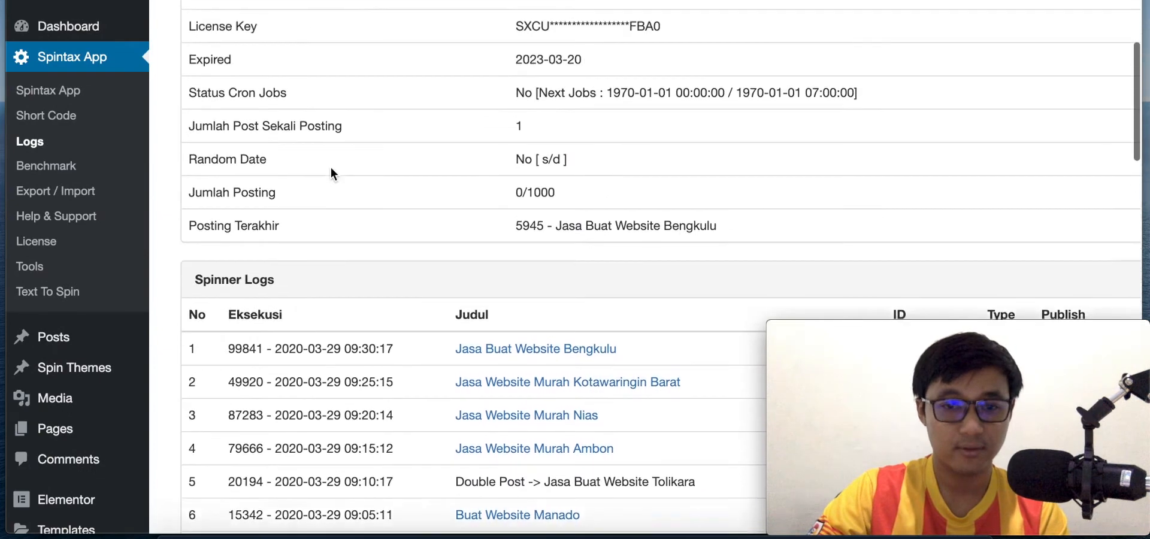
pyautogui.scroll(1, 331, 168)
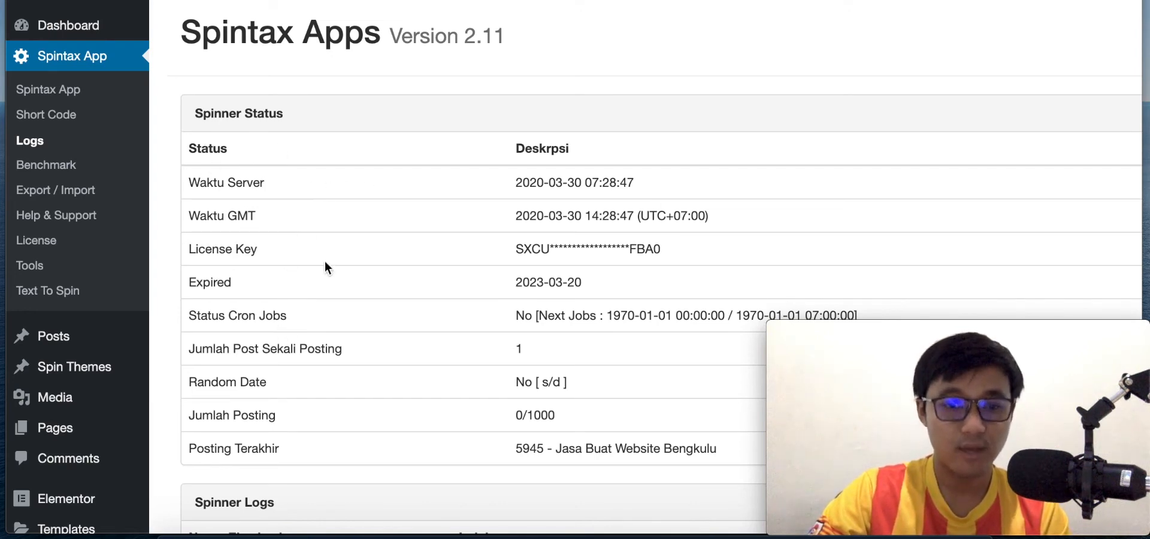
pyautogui.scroll(-2, 348, 346)
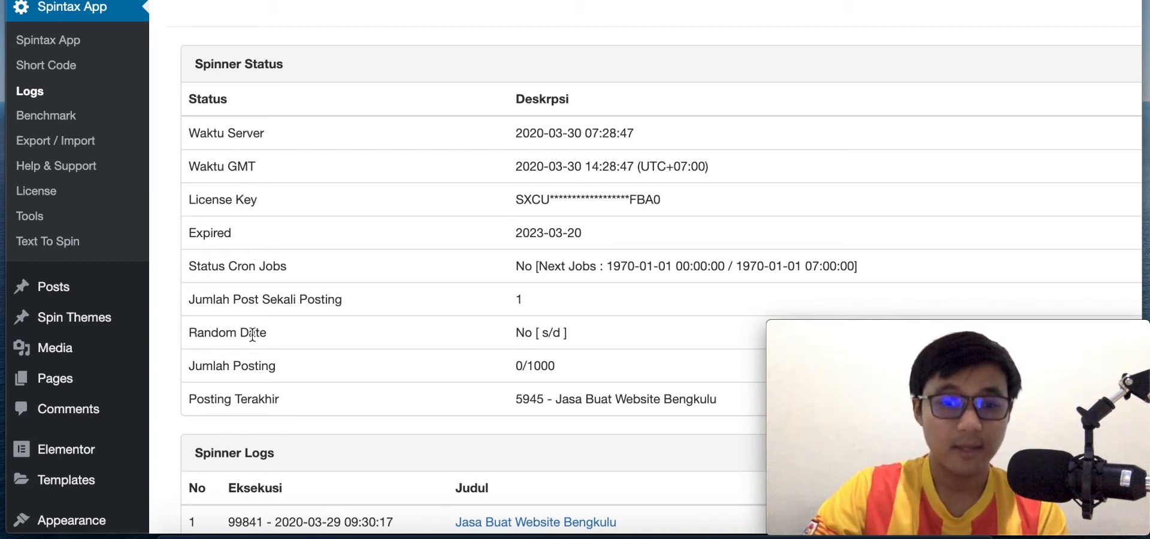
pyautogui.scroll(-1, 351, 318)
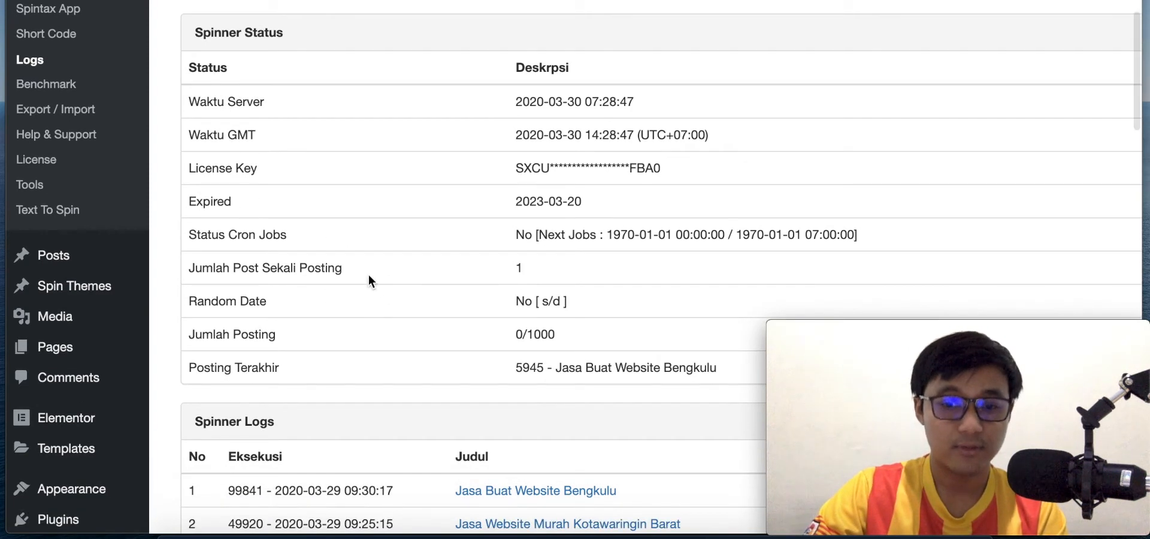
pyautogui.scroll(-1, 368, 274)
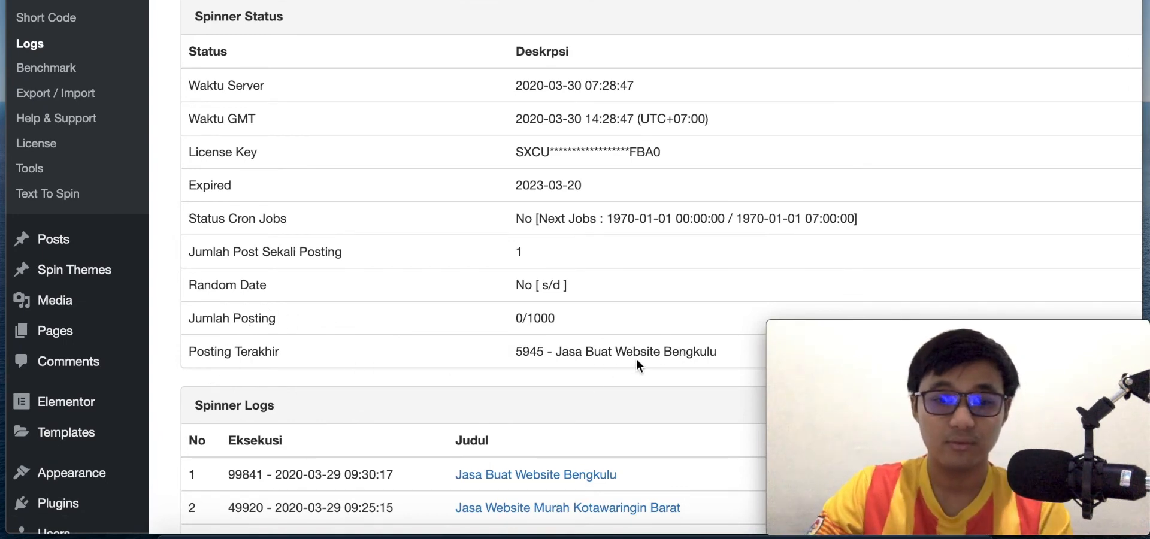
pyautogui.scroll(1, 414, 302)
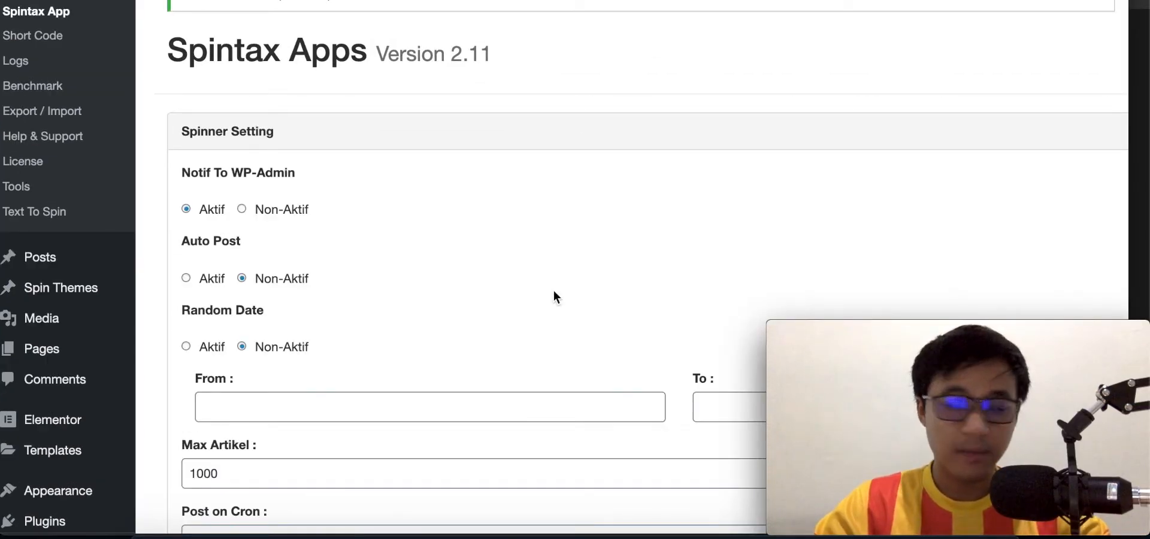
# - Open the Benchmark page of the Spintax App plugin and look over its contents
pyautogui.click(42, 95)
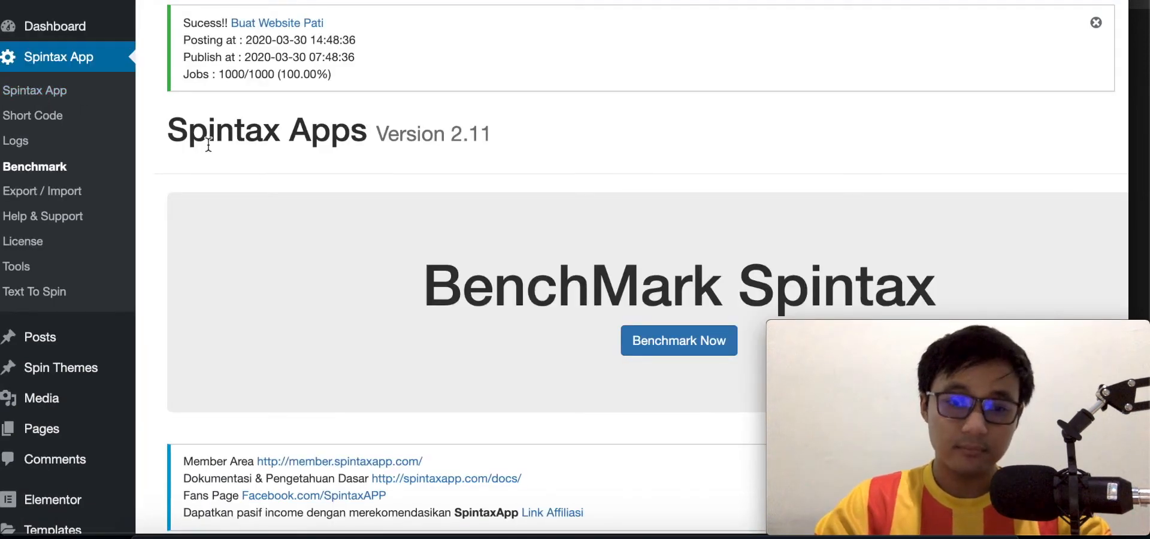
pyautogui.scroll(-2, 209, 147)
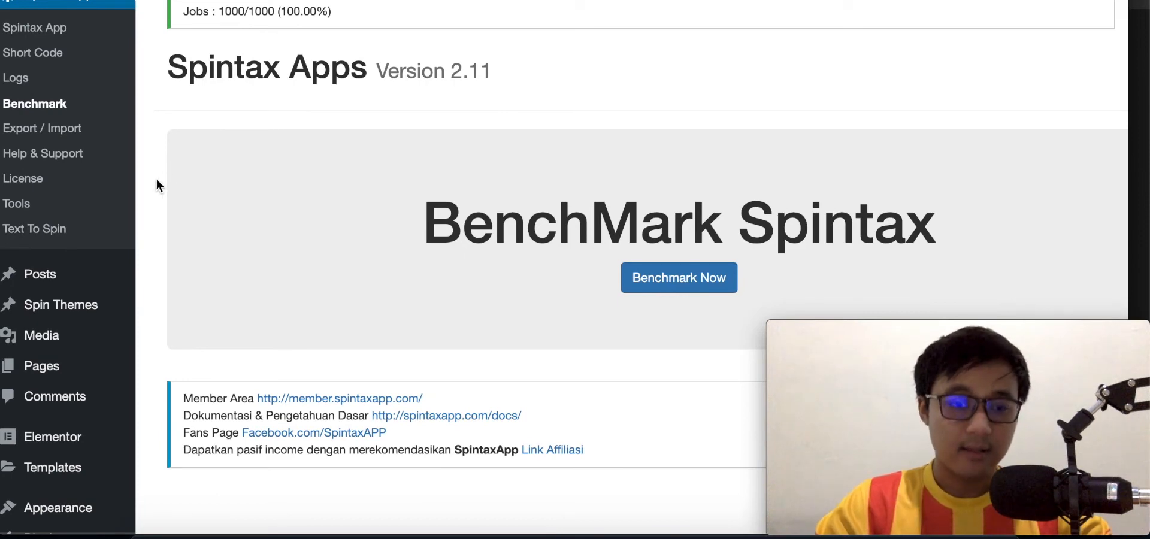
pyautogui.scroll(1, 156, 178)
pyautogui.scroll(1, 156, 185)
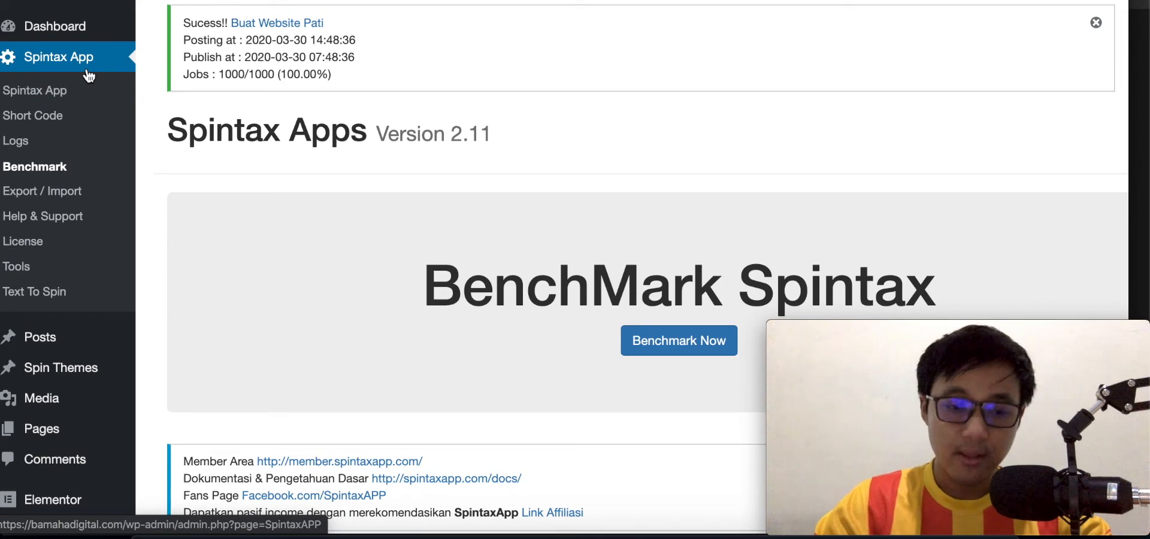
# - Run the Spintax benchmark and check the recommended Post on Cron setting it produces
pyautogui.moveTo(64, 370)
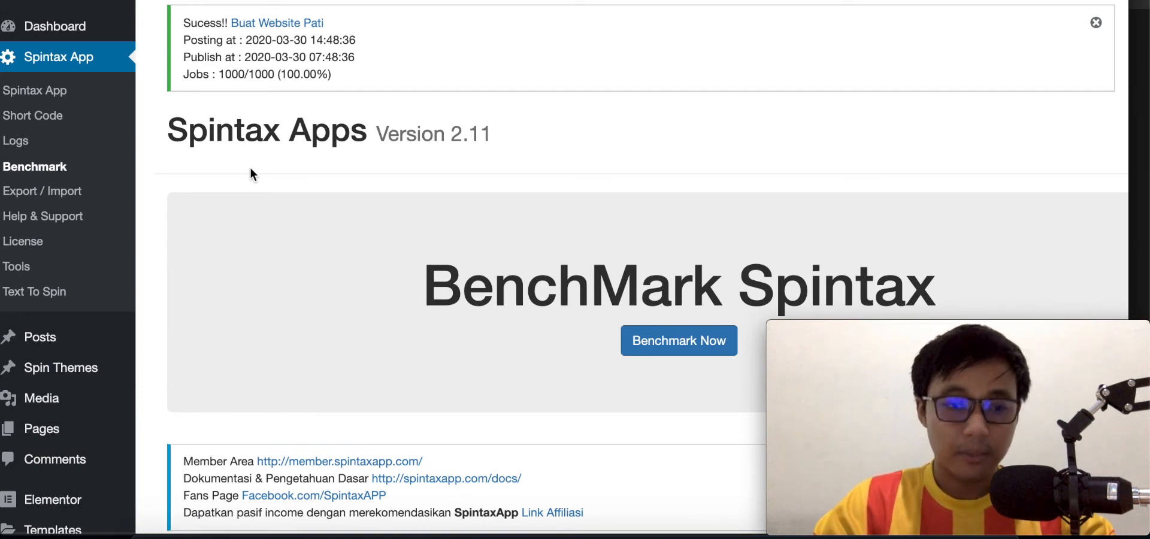
pyautogui.scroll(-1, 250, 174)
pyautogui.moveTo(77, 346)
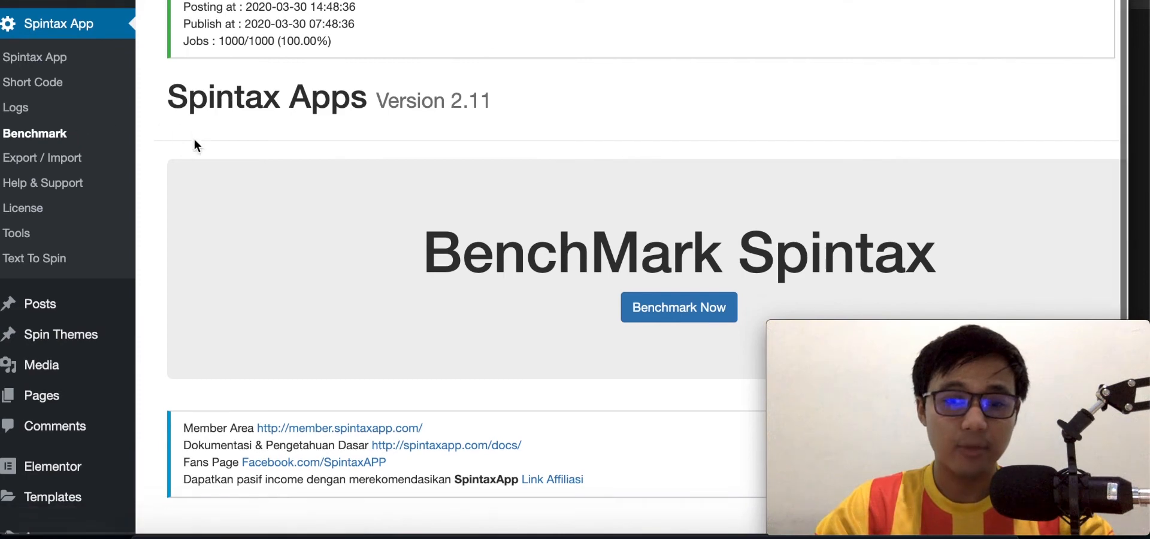
pyautogui.scroll(-2, 195, 144)
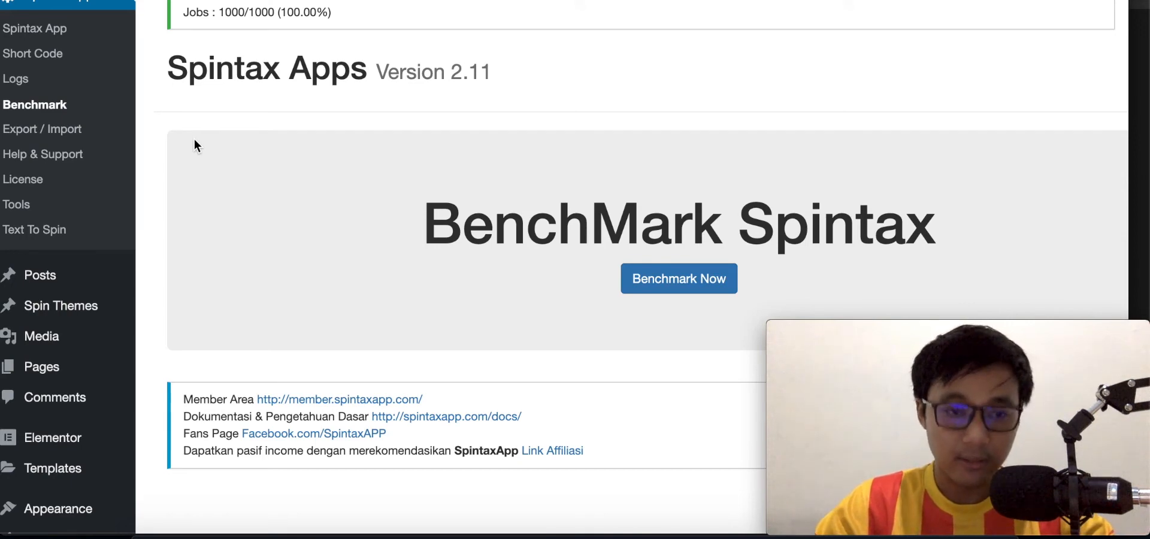
pyautogui.moveTo(72, 309)
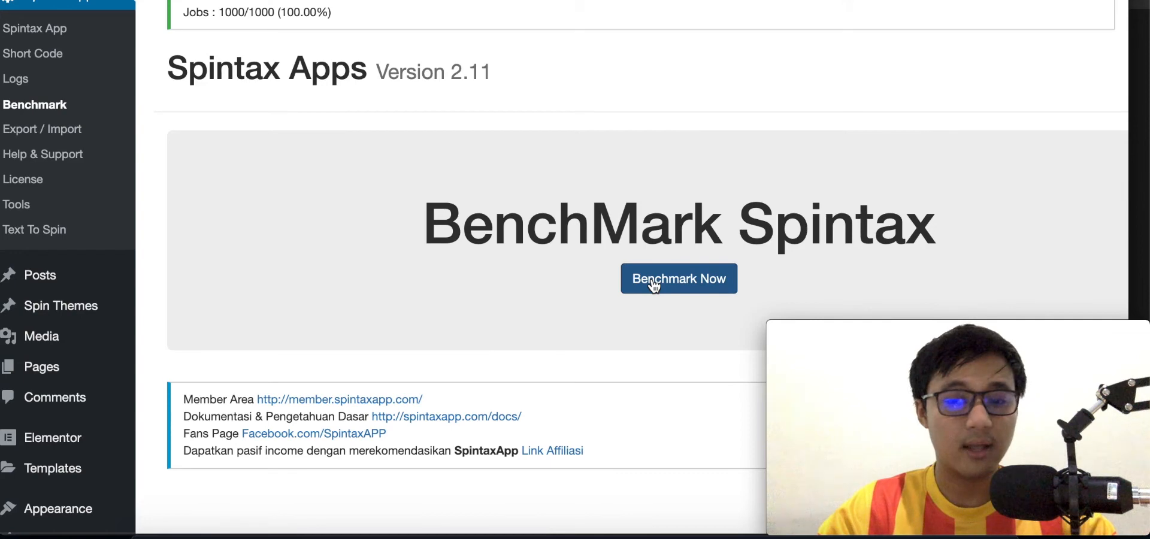
pyautogui.click(634, 277)
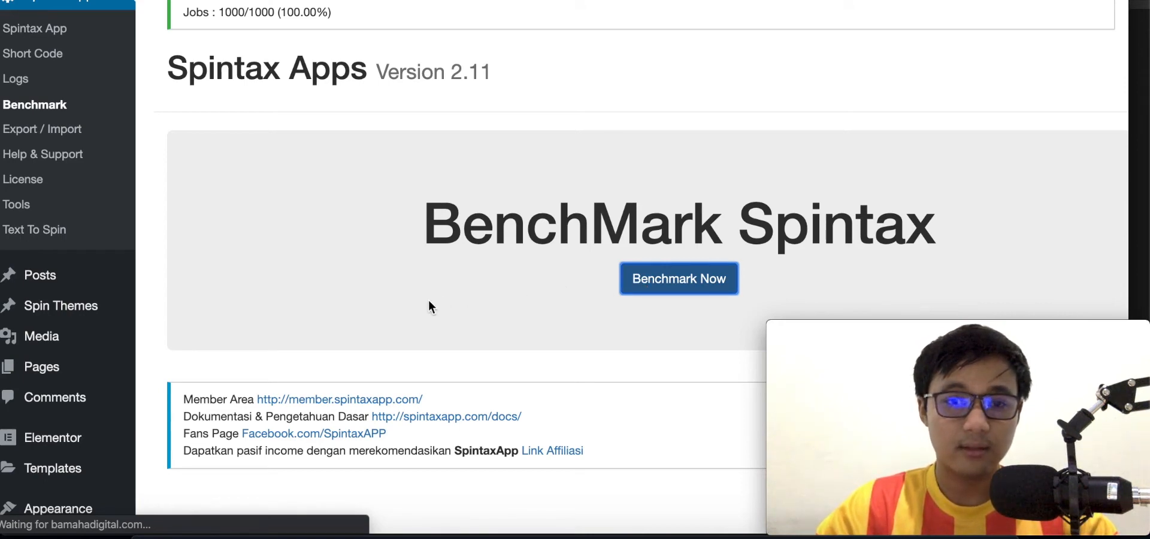
pyautogui.scroll(-3, 429, 301)
pyautogui.scroll(4, 429, 299)
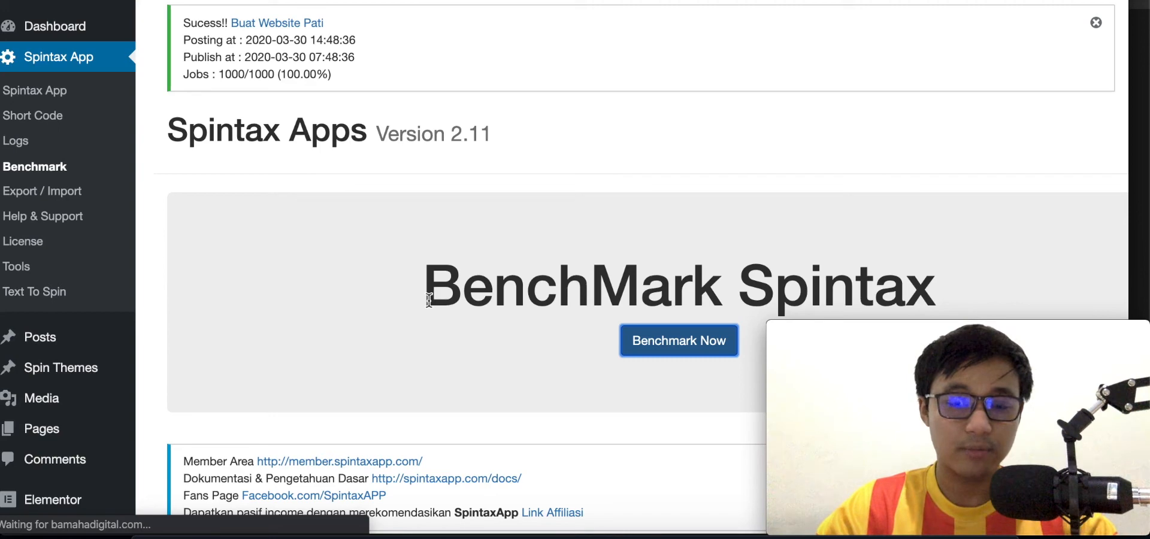
pyautogui.scroll(-5, 428, 300)
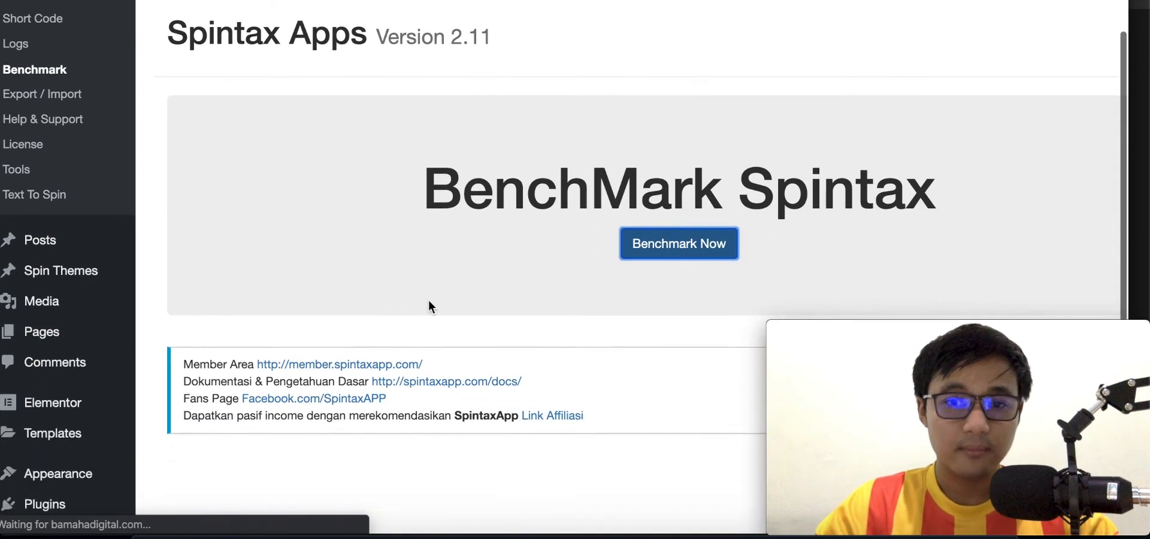
pyautogui.scroll(5, 429, 299)
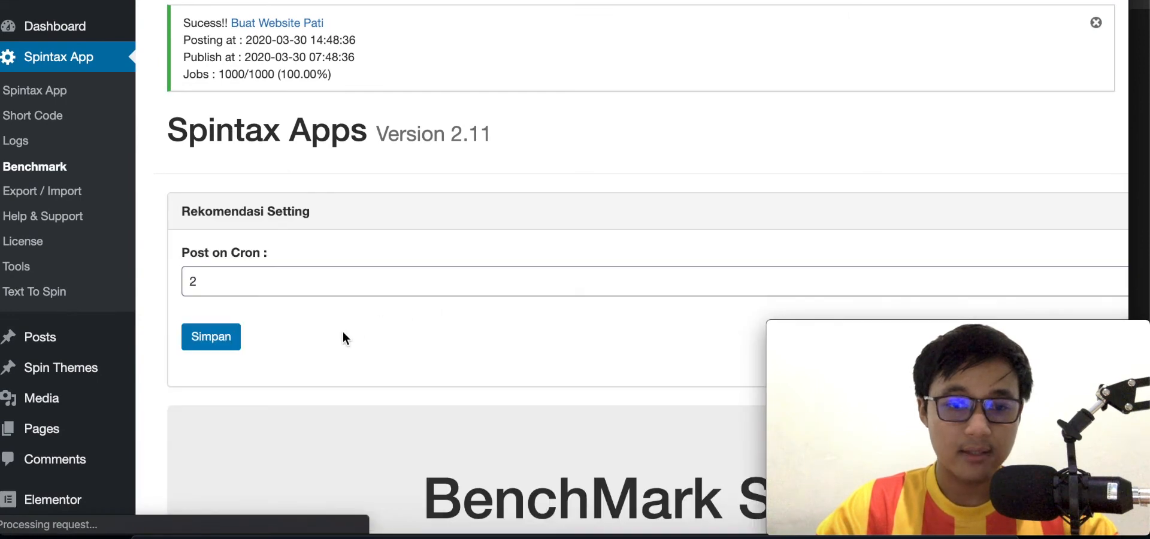
pyautogui.scroll(-1, 343, 332)
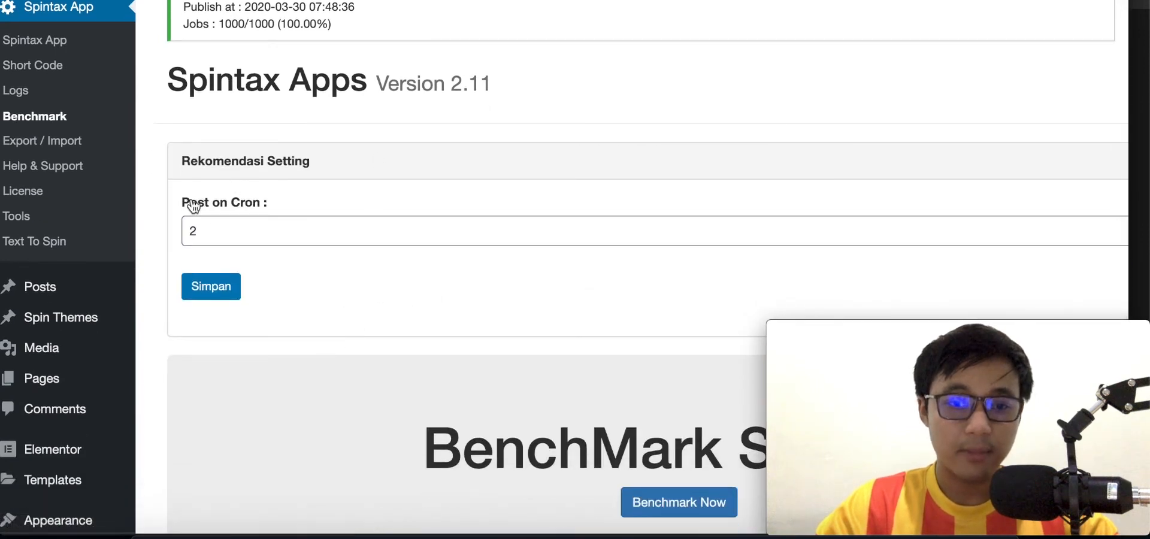
# - Open the Spintax App settings page and look at the Post on Cron value and the Interval Posting options
pyautogui.scroll(1, 48, 103)
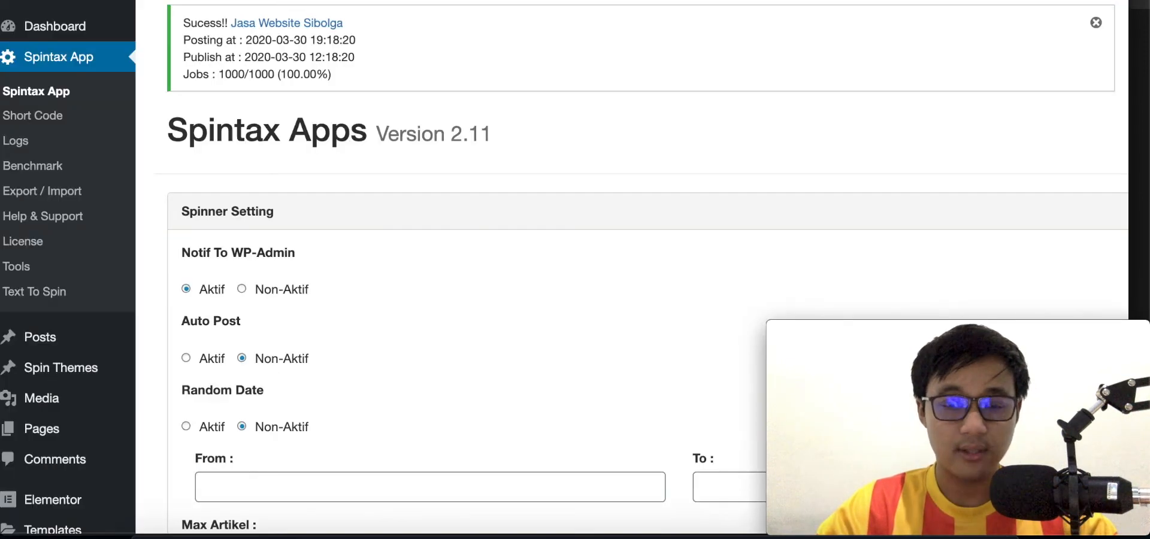
pyautogui.scroll(-3, 299, 300)
pyautogui.scroll(-2, 299, 300)
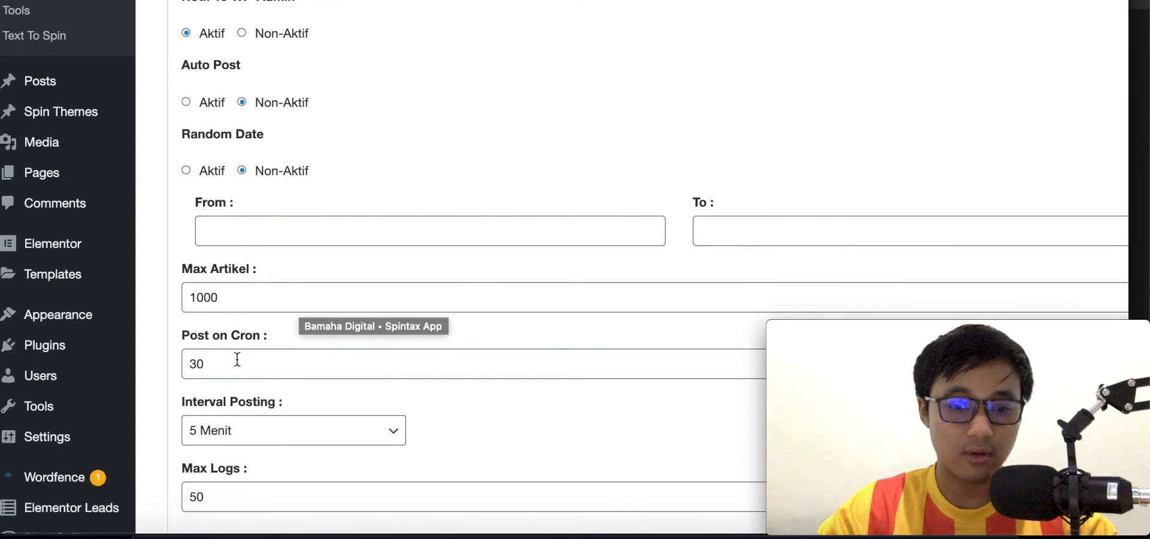
pyautogui.click(303, 432)
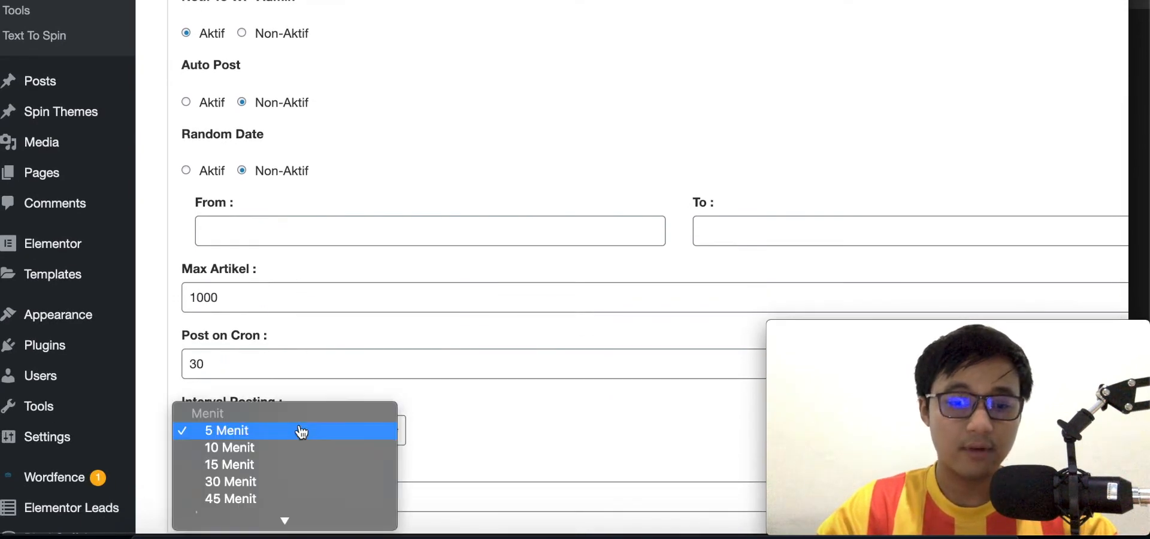
pyautogui.scroll(-3, 318, 432)
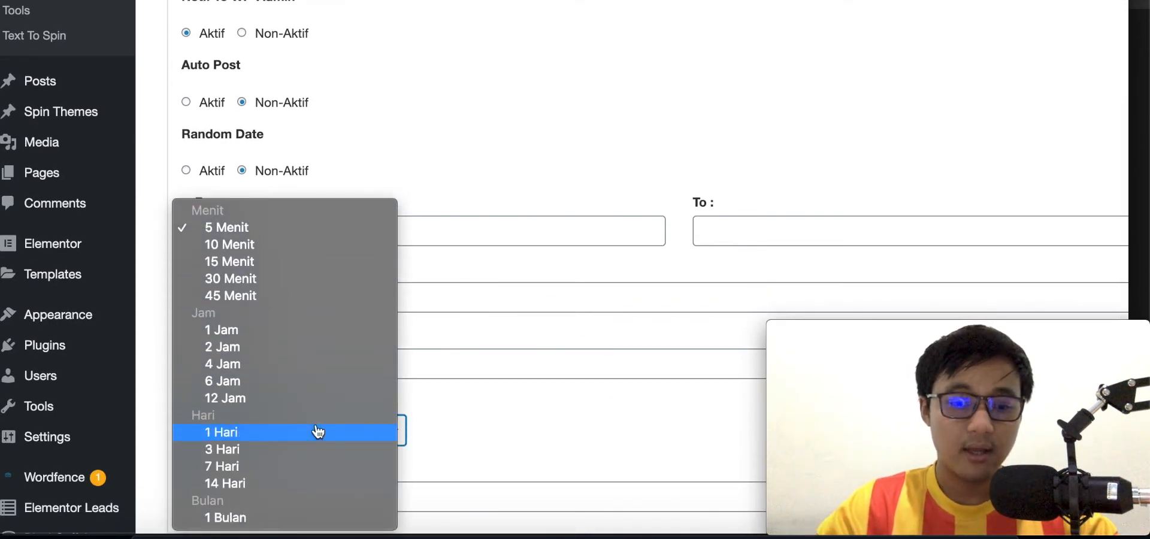
pyautogui.click(290, 437)
# - Return to the Benchmark page and review the Rekomendasi Setting section
pyautogui.scroll(-3, 518, 461)
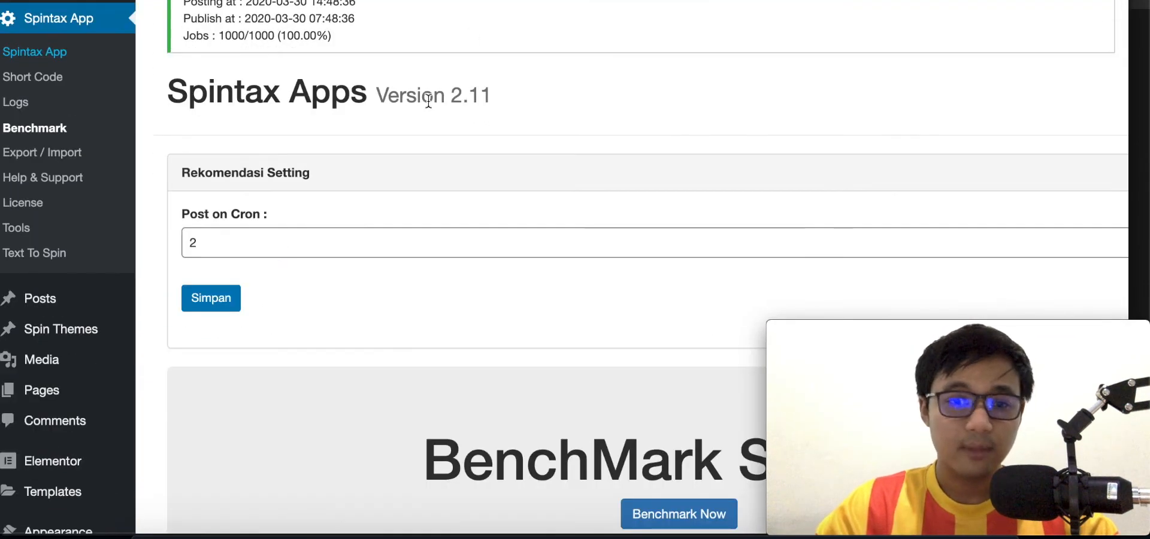
pyautogui.scroll(-3, 341, 228)
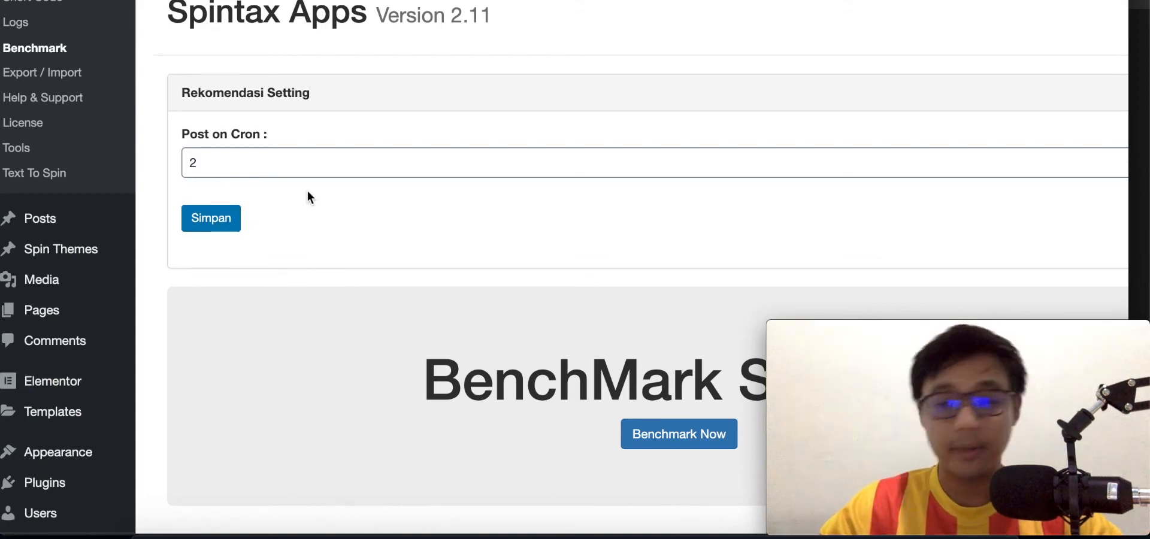
pyautogui.scroll(-2, 307, 198)
pyautogui.scroll(3, 308, 198)
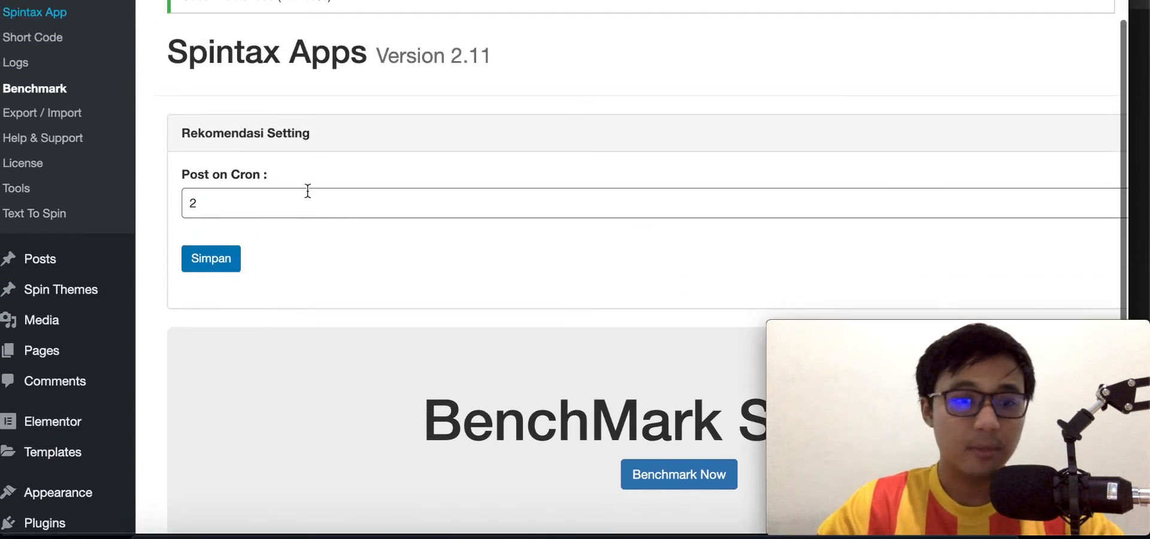
# - Open the plugin's Export / Import page and examine the Generate Default ShortCode section
pyautogui.click(57, 120)
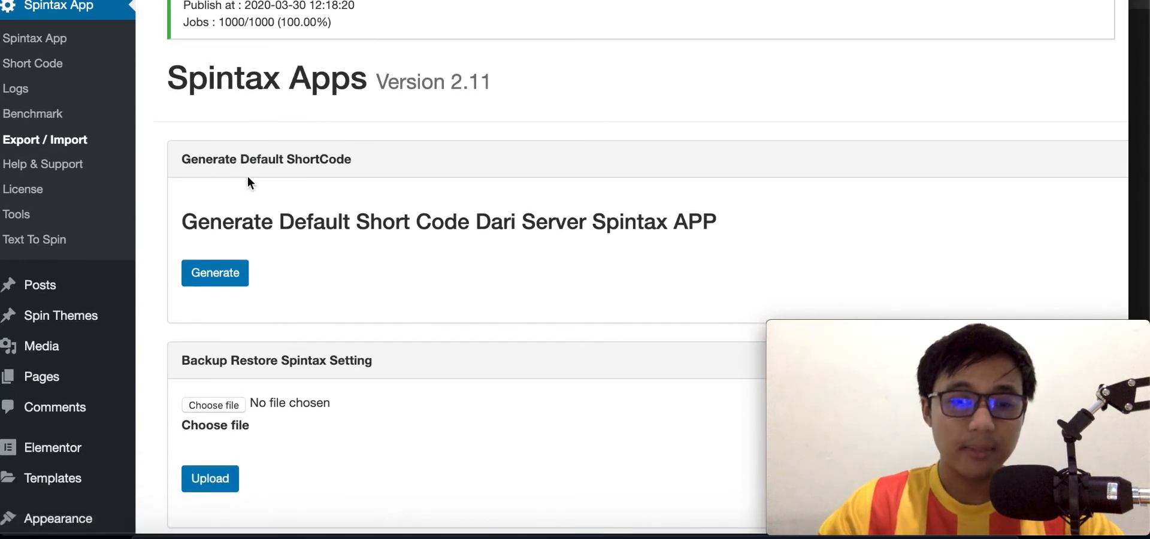
pyautogui.scroll(-2, 342, 236)
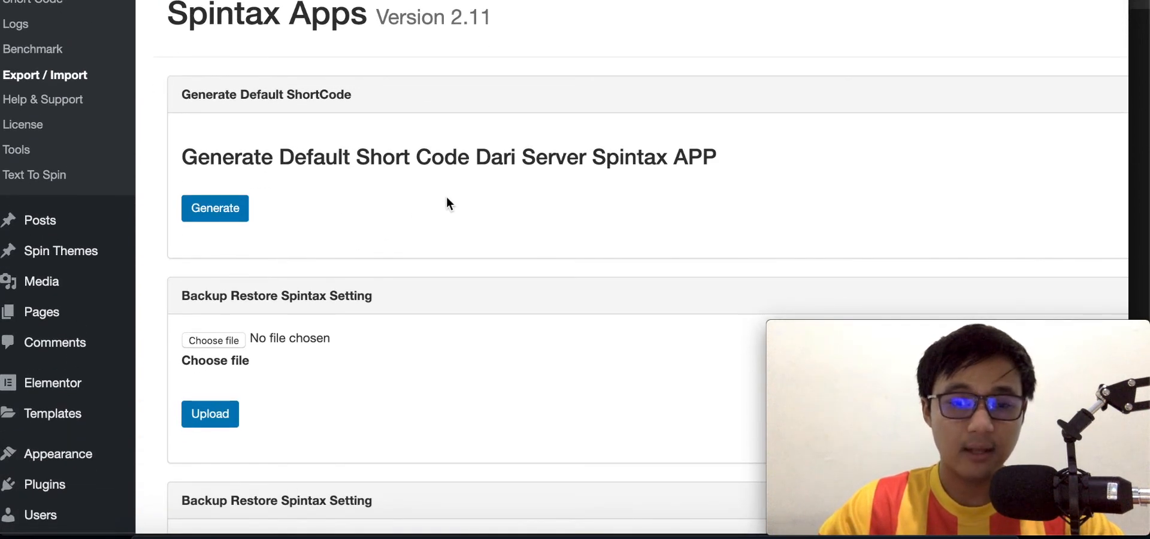
pyautogui.scroll(1, 367, 175)
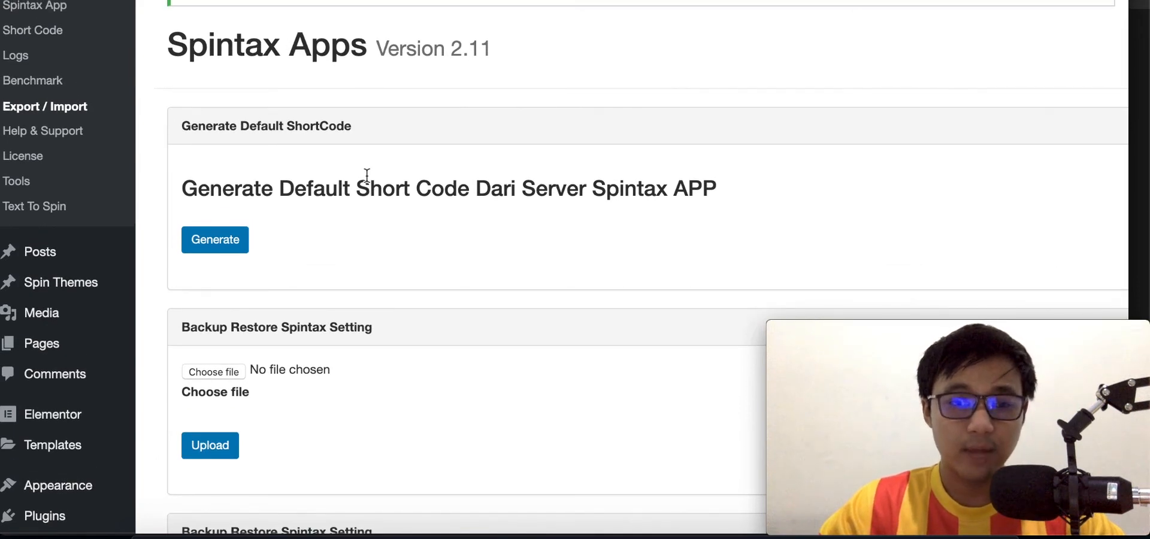
pyautogui.scroll(1, 367, 175)
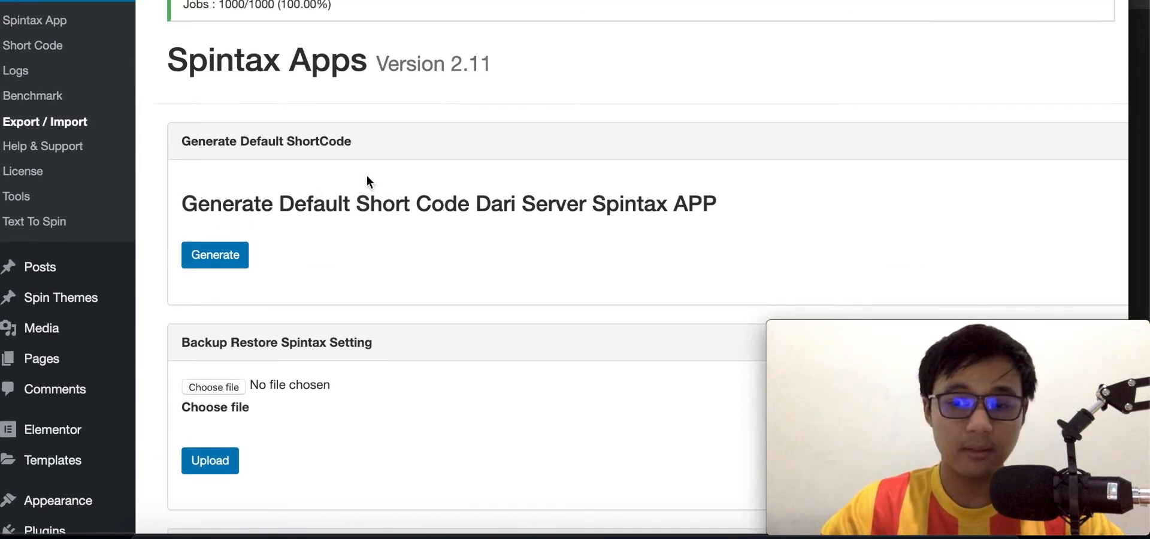
pyautogui.scroll(1, 366, 175)
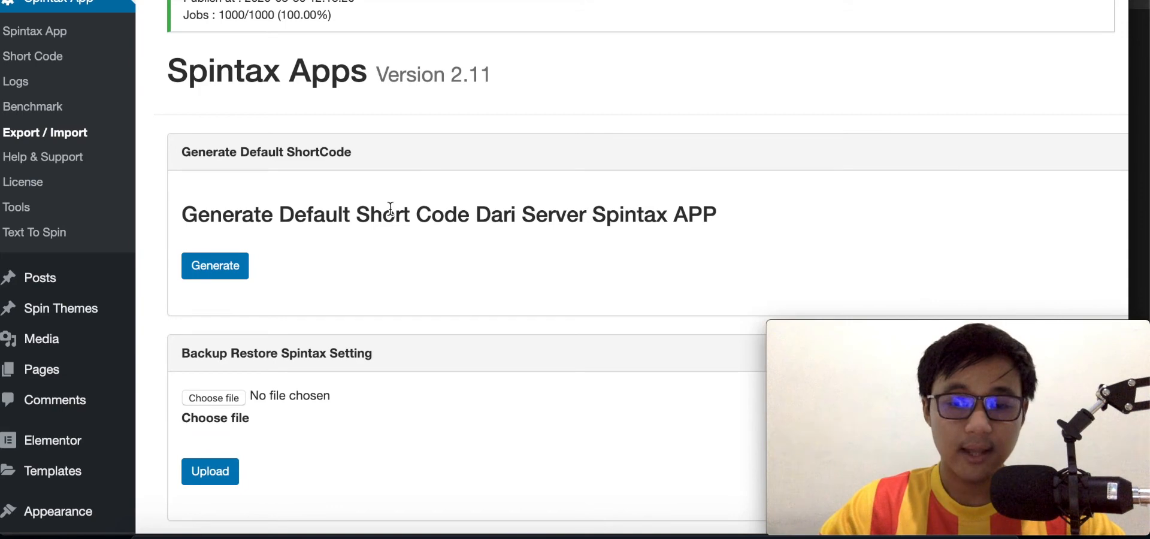
pyautogui.scroll(-3, 390, 208)
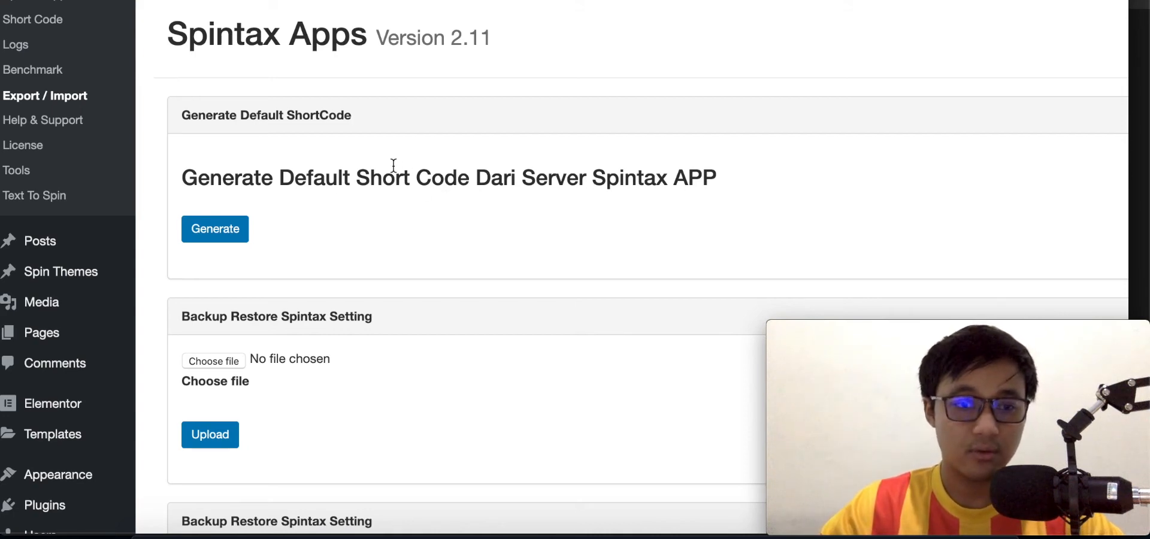
# - Look through the Short Code page and the Spinner Setting page for reference
pyautogui.scroll(2, 372, 183)
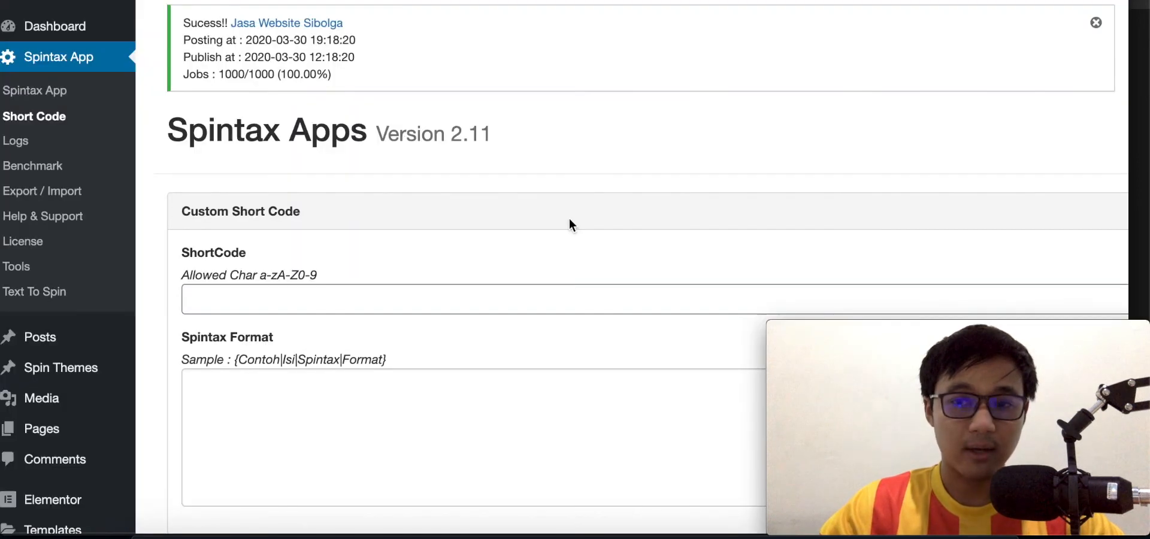
pyautogui.scroll(-2, 570, 225)
pyautogui.scroll(-6, 569, 225)
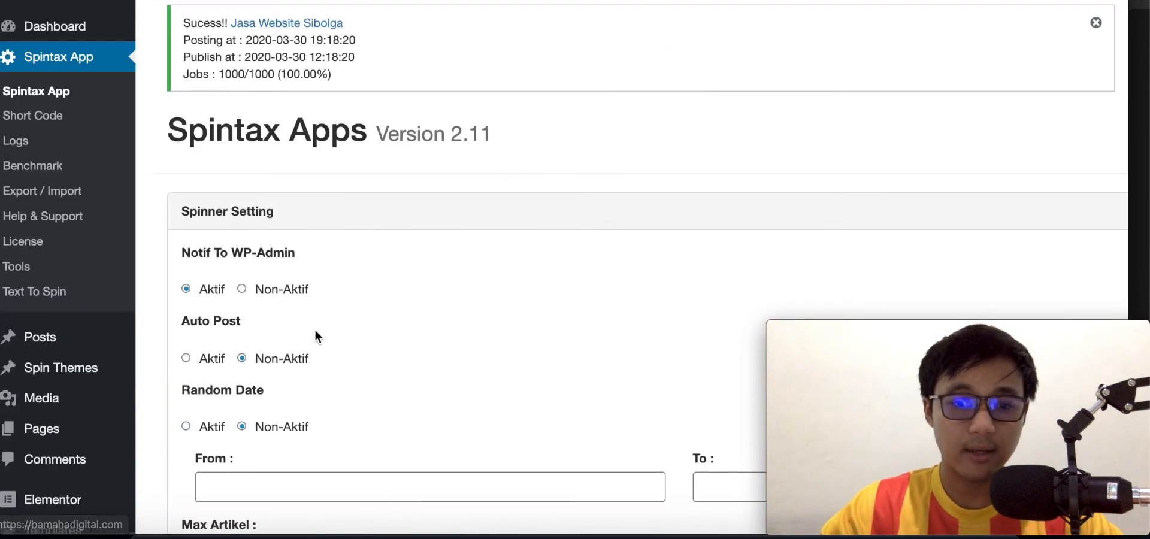
pyautogui.scroll(-1, 314, 329)
pyautogui.scroll(-2, 316, 331)
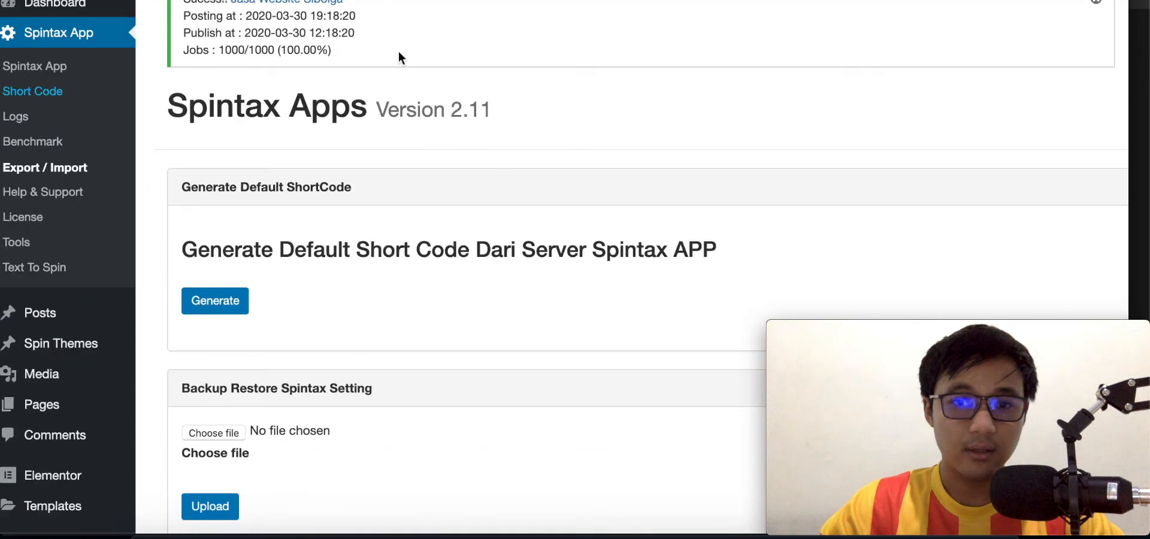
# - Return to the Export / Import page and examine its short code generator, backup file upload and settings backup sections
pyautogui.scroll(-1, 356, 370)
pyautogui.scroll(-2, 356, 369)
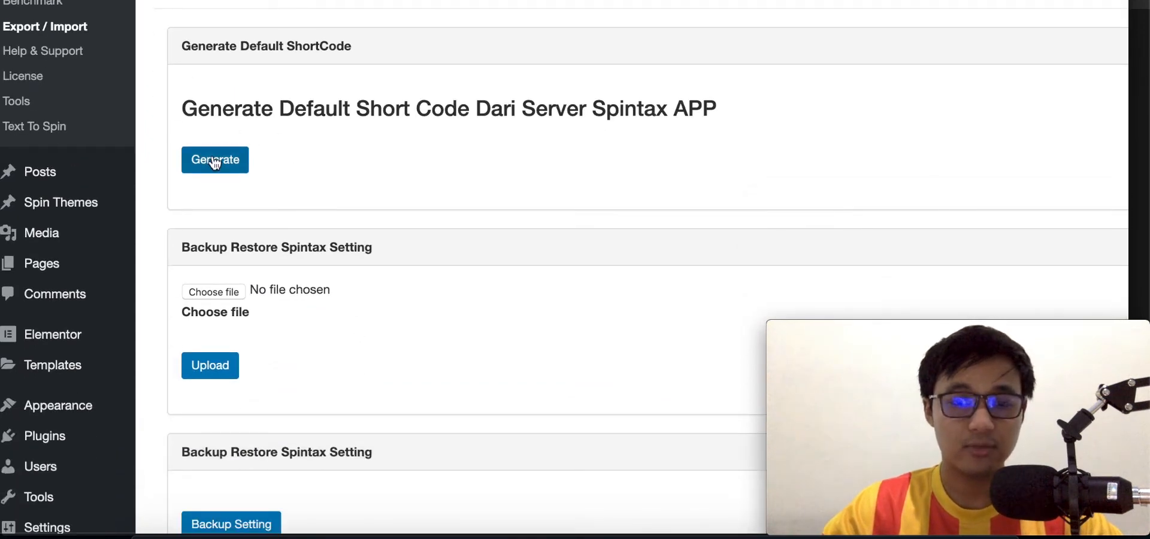
pyautogui.scroll(-2, 430, 246)
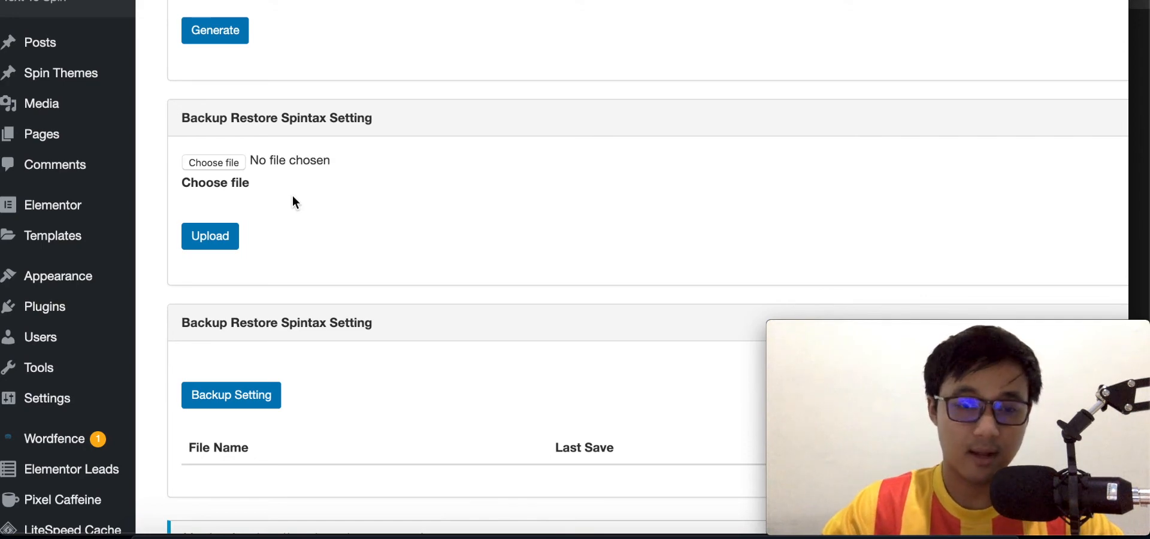
pyautogui.scroll(-2, 292, 201)
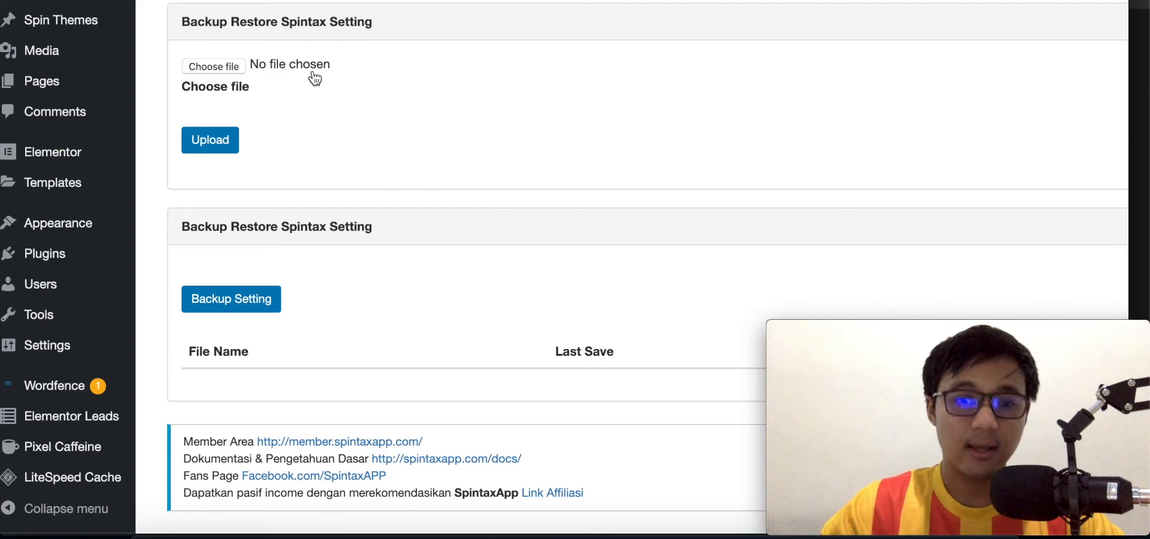
pyautogui.scroll(-1, 285, 189)
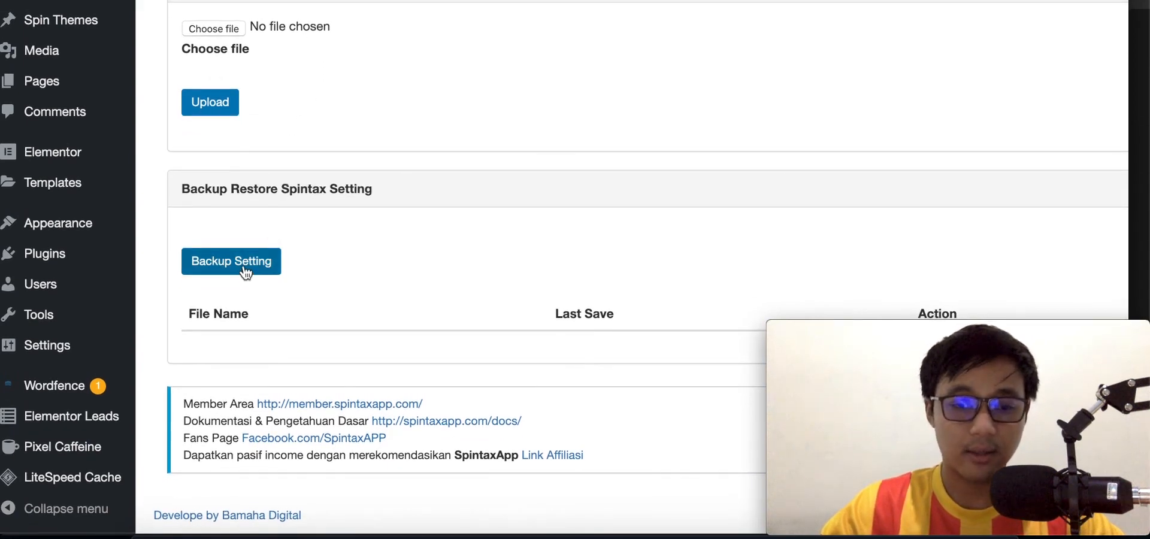
pyautogui.scroll(2, 305, 160)
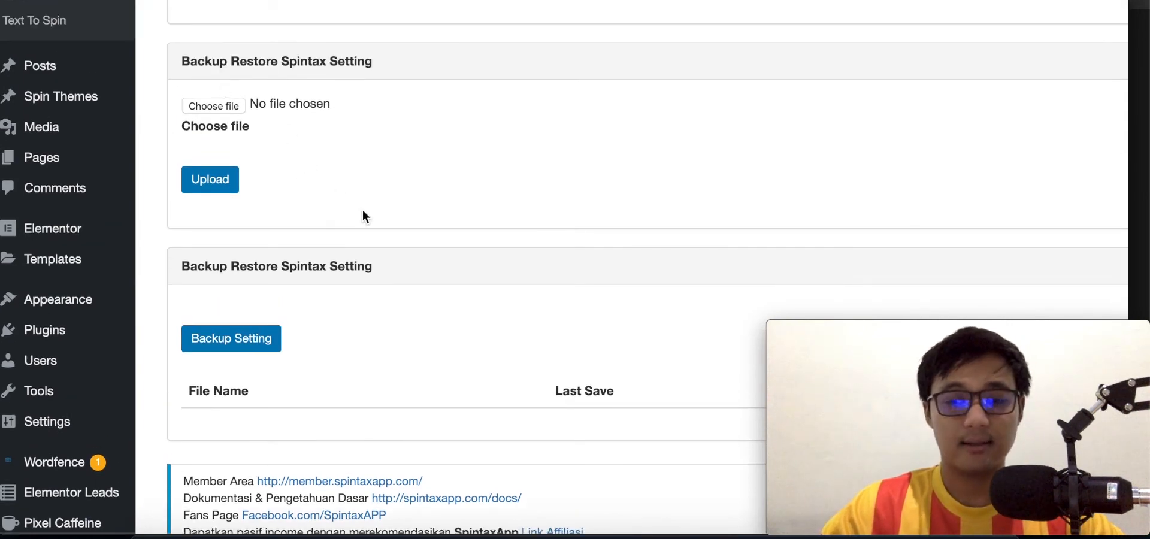
pyautogui.scroll(5, 363, 214)
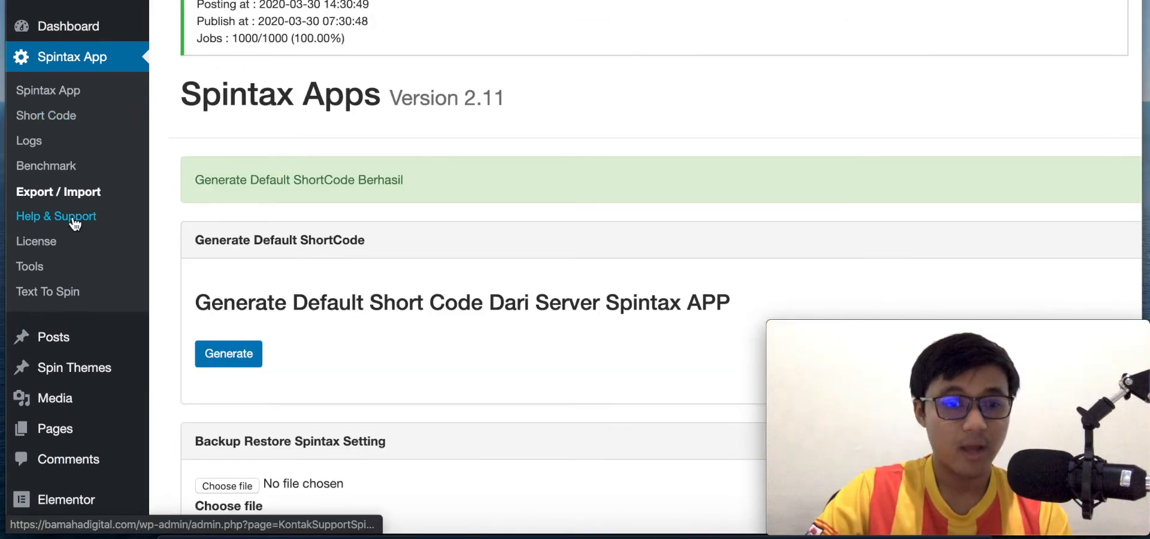
# - Open the Help & Support page and look over the Contact US form and the Ticket List
pyautogui.click(75, 217)
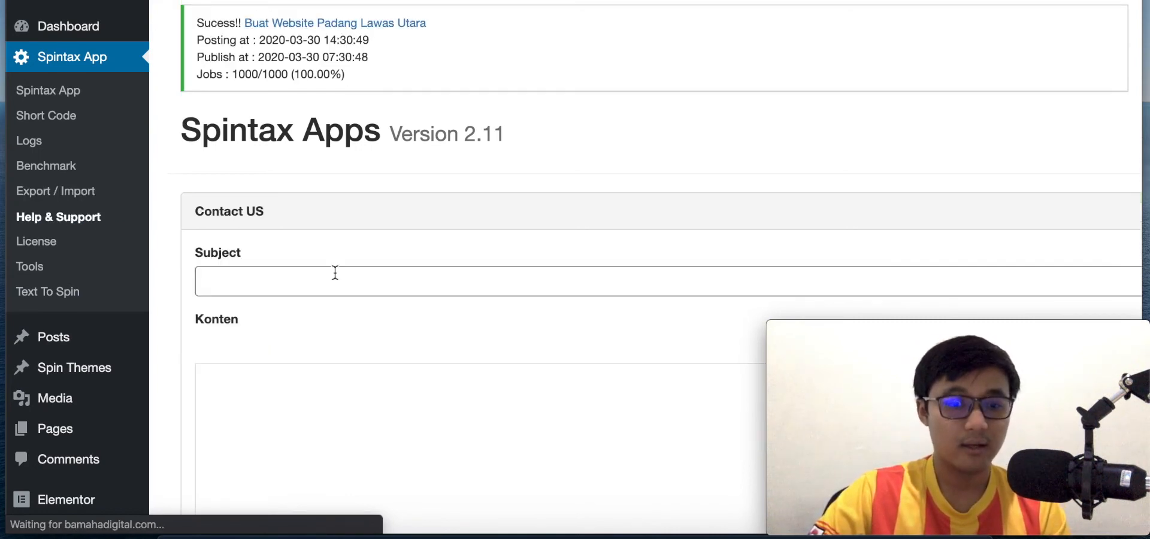
pyautogui.scroll(-3, 334, 272)
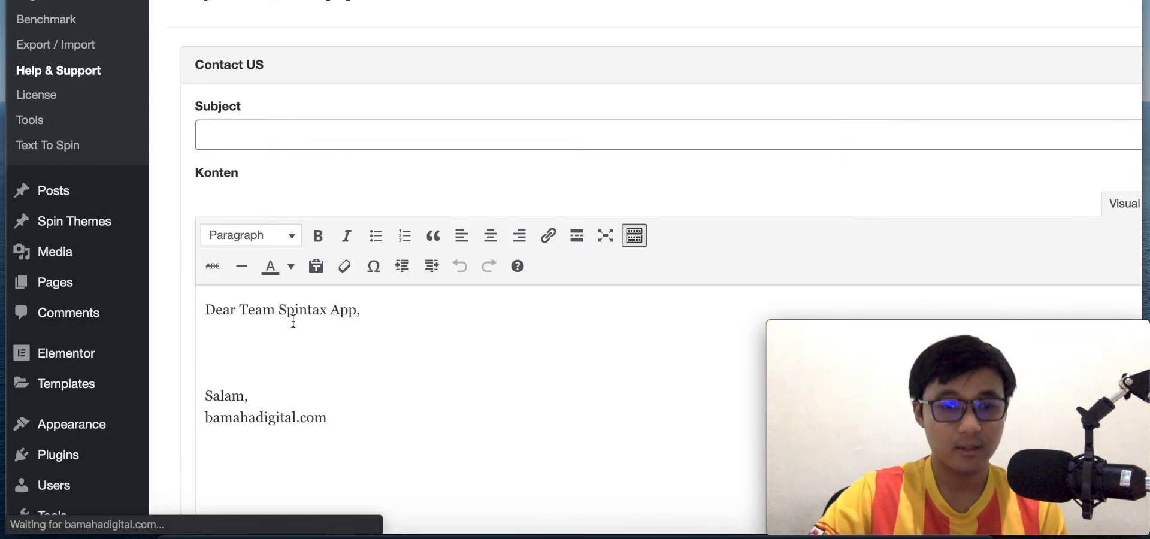
pyautogui.scroll(-1, 294, 321)
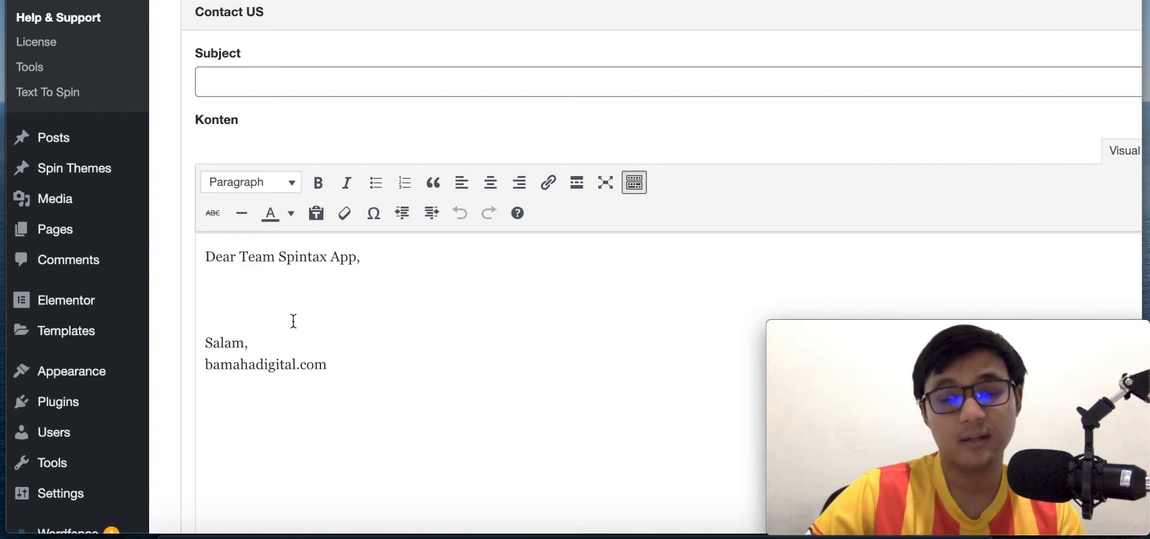
pyautogui.scroll(-8, 293, 321)
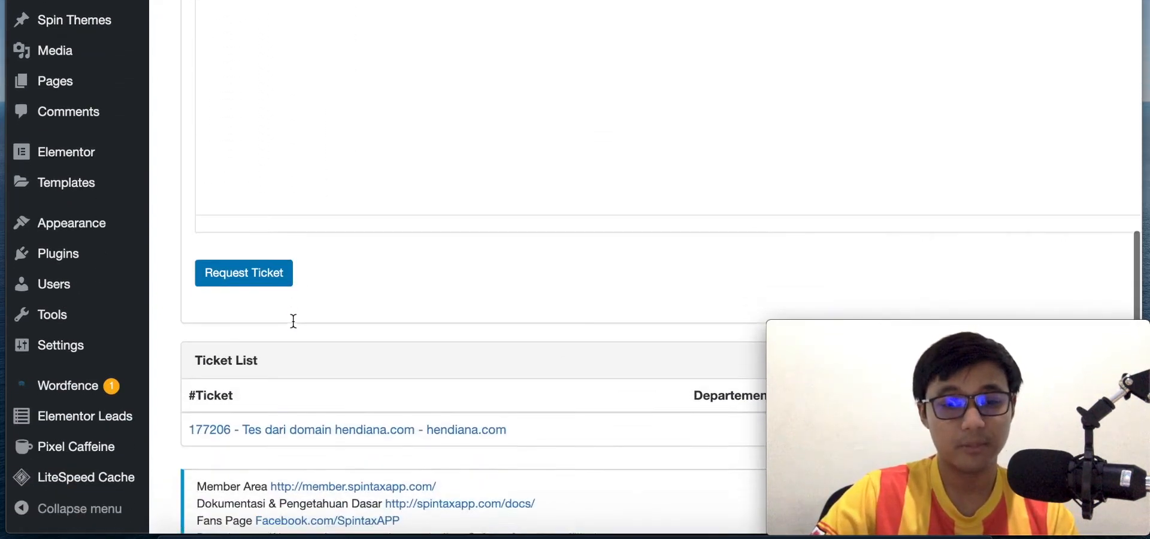
# - Finish looking over the Help & Support page and examine the License page's key activation and License Status sections
pyautogui.scroll(-2, 293, 321)
pyautogui.scroll(12, 408, 210)
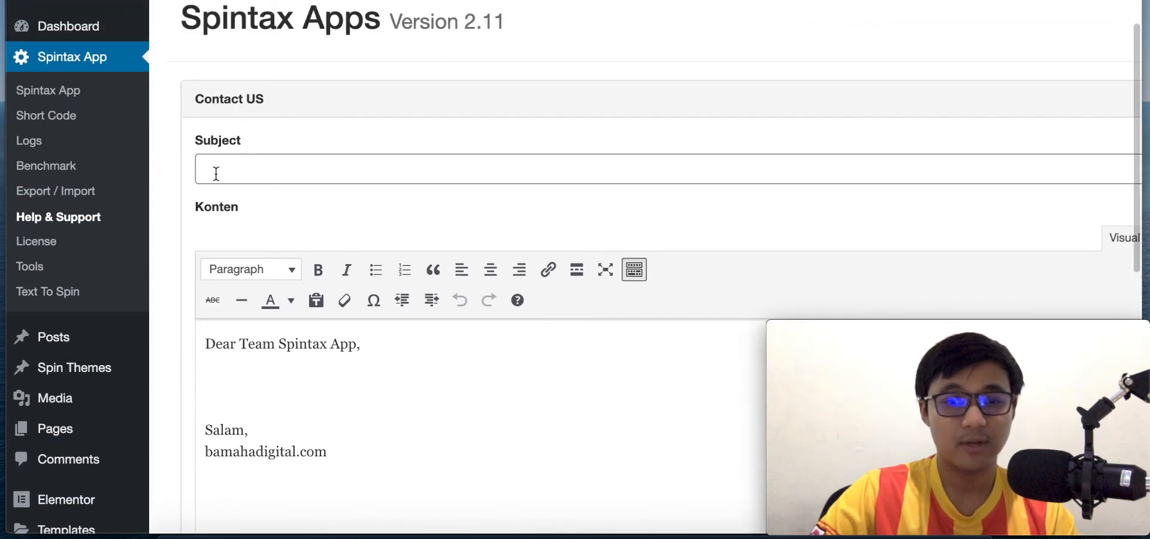
pyautogui.click(50, 243)
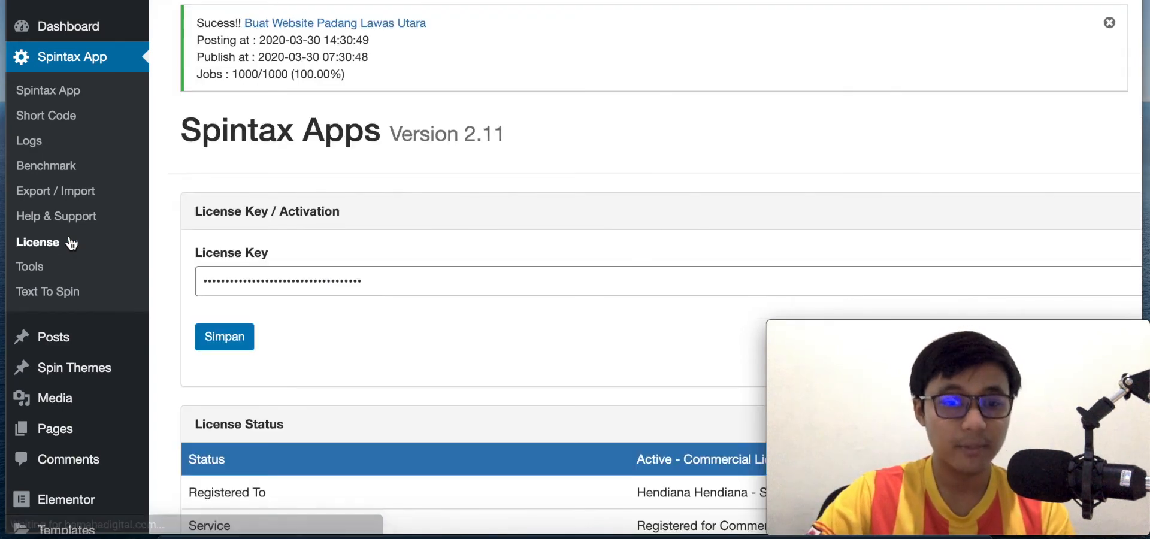
pyautogui.scroll(-4, 236, 273)
pyautogui.scroll(3, 353, 231)
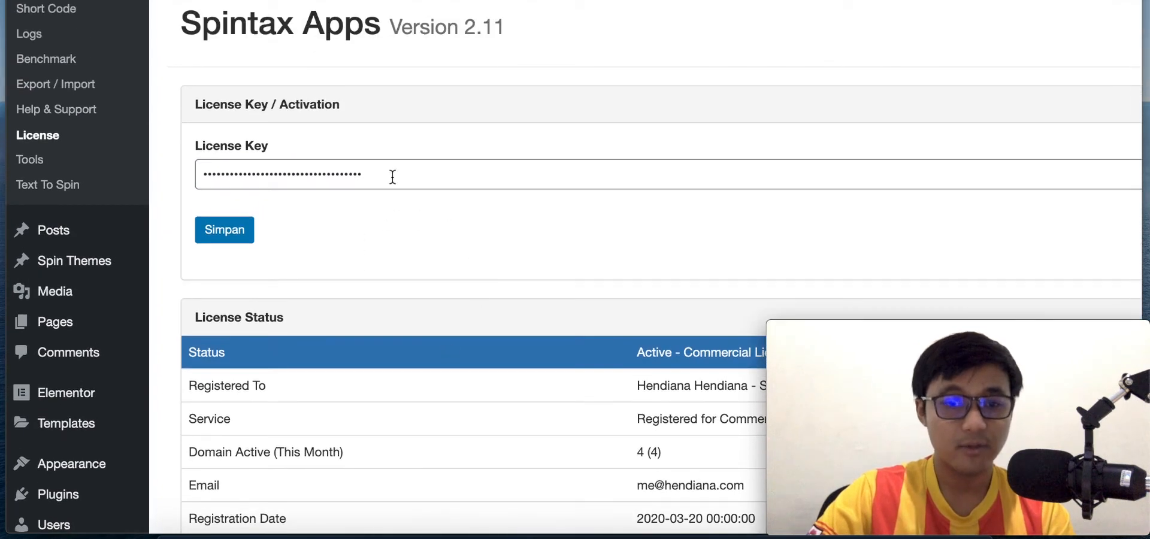
pyautogui.click(390, 174)
# - Open the plugin's Tools page and examine the Fix Elementor Error CSS and List CronJob Cpanel sections
pyautogui.click(31, 161)
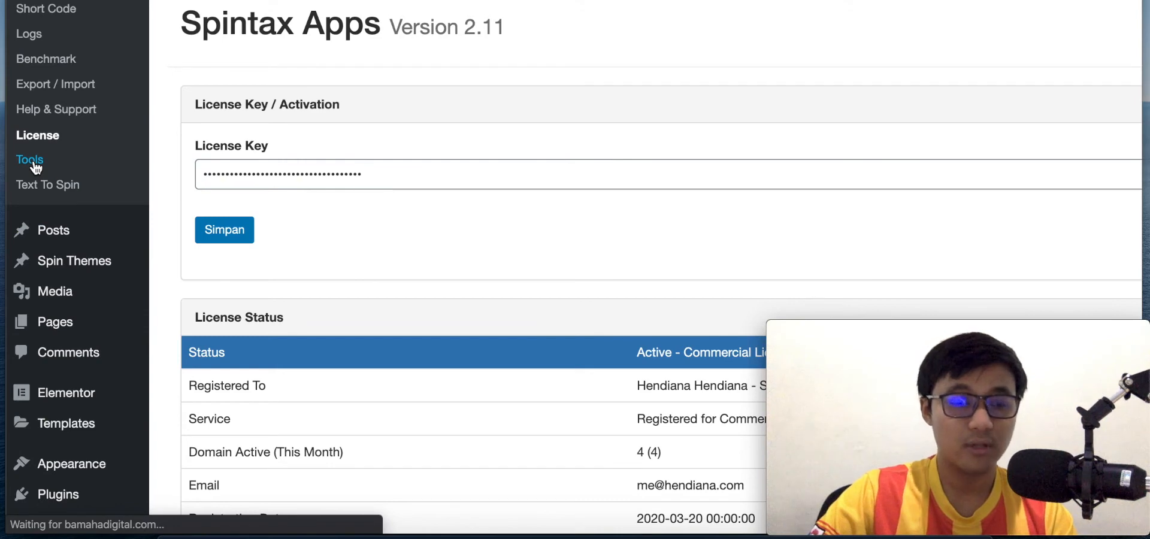
pyautogui.scroll(2, 36, 167)
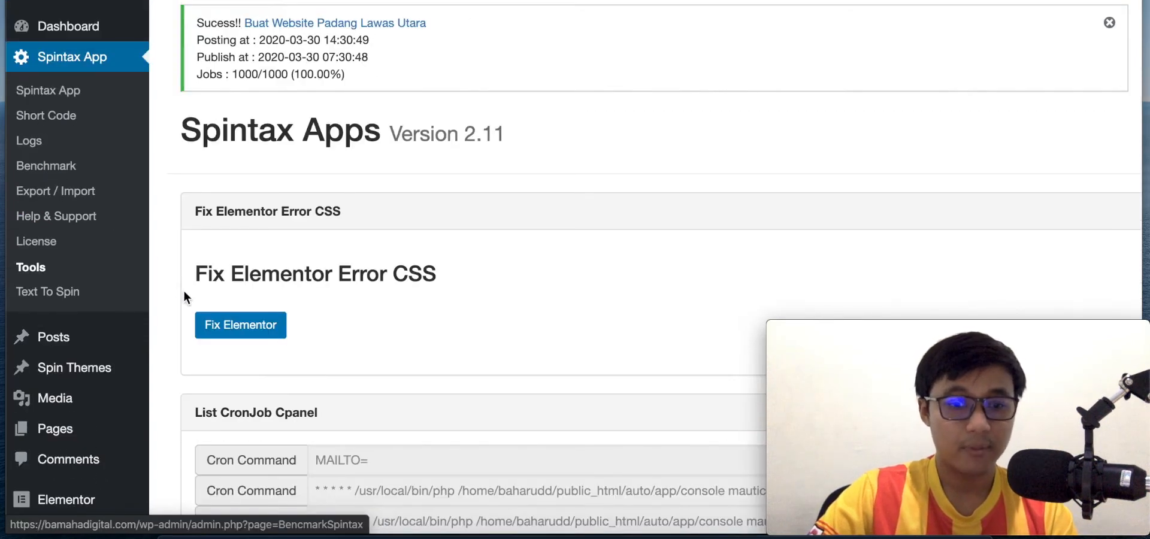
pyautogui.scroll(-2, 184, 292)
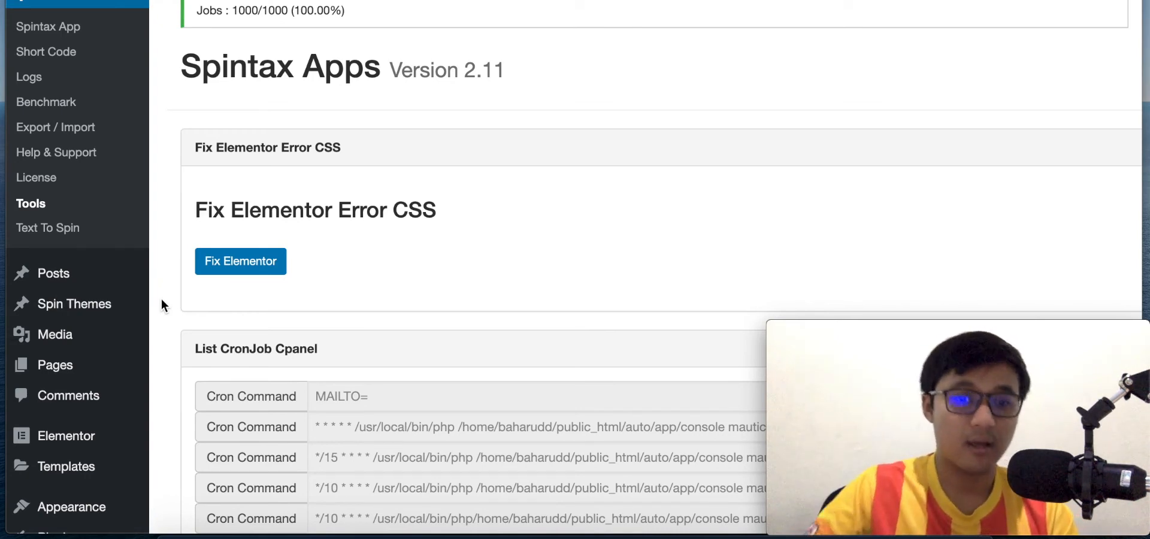
pyautogui.scroll(-6, 161, 298)
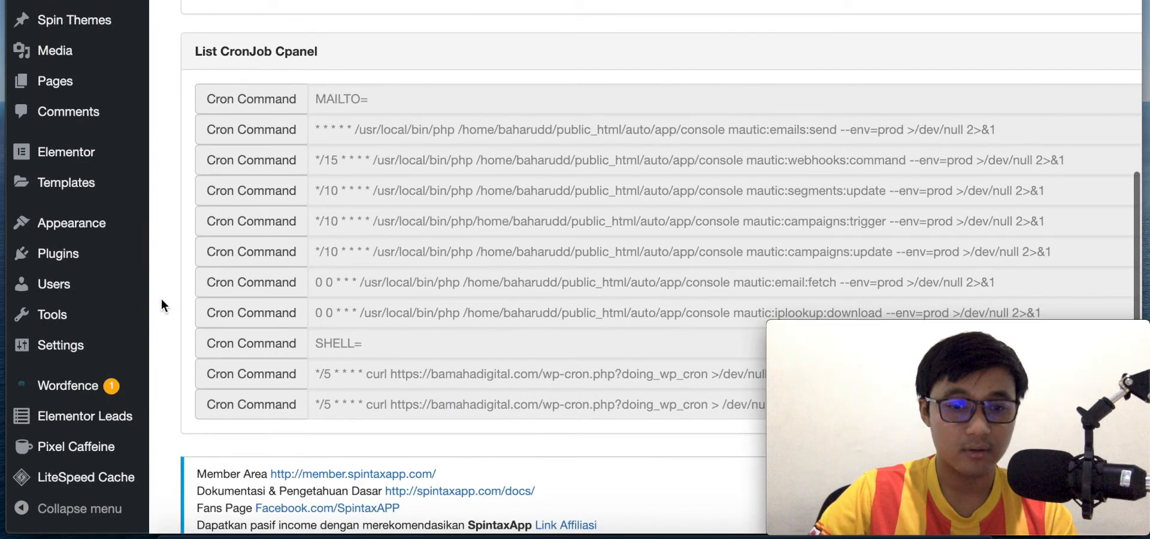
pyautogui.scroll(7, 160, 298)
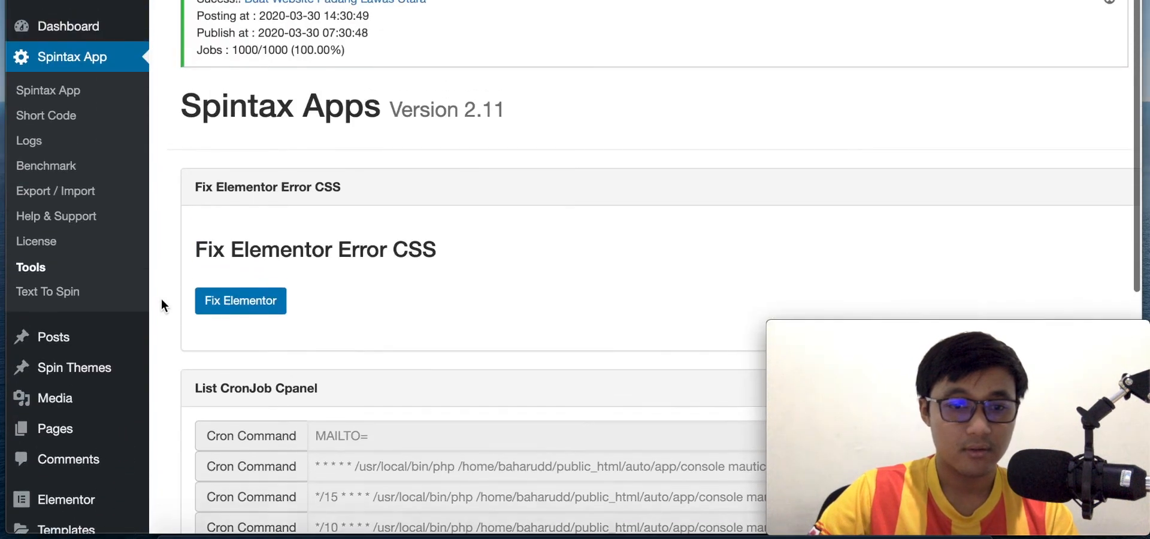
# - View the plugin's Text To Spin page and return to the main Spinner Setting page
pyautogui.click(63, 296)
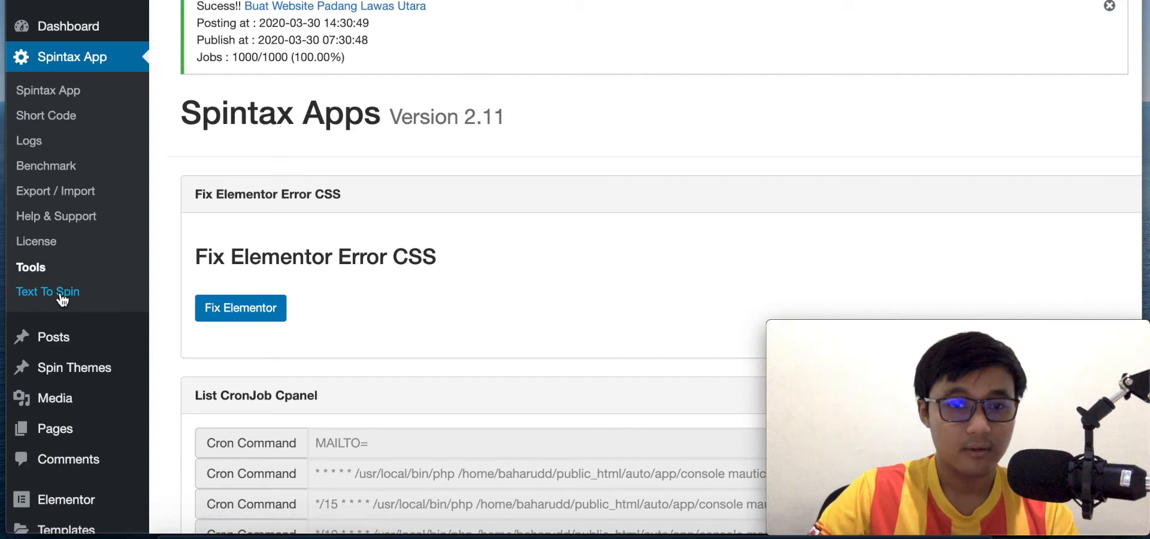
pyautogui.scroll(-1, 282, 285)
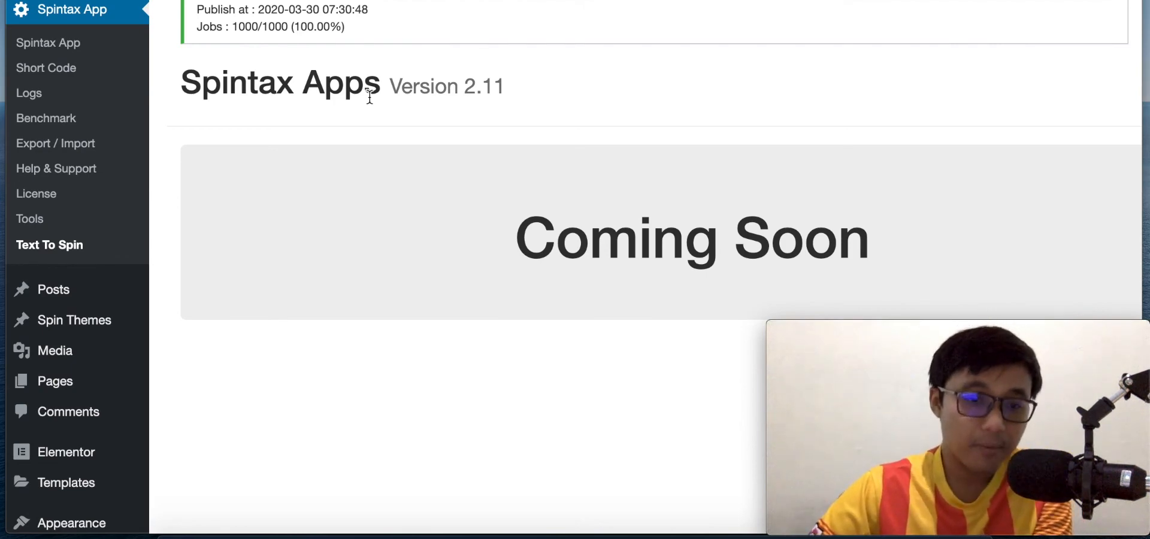
pyautogui.scroll(2, 370, 98)
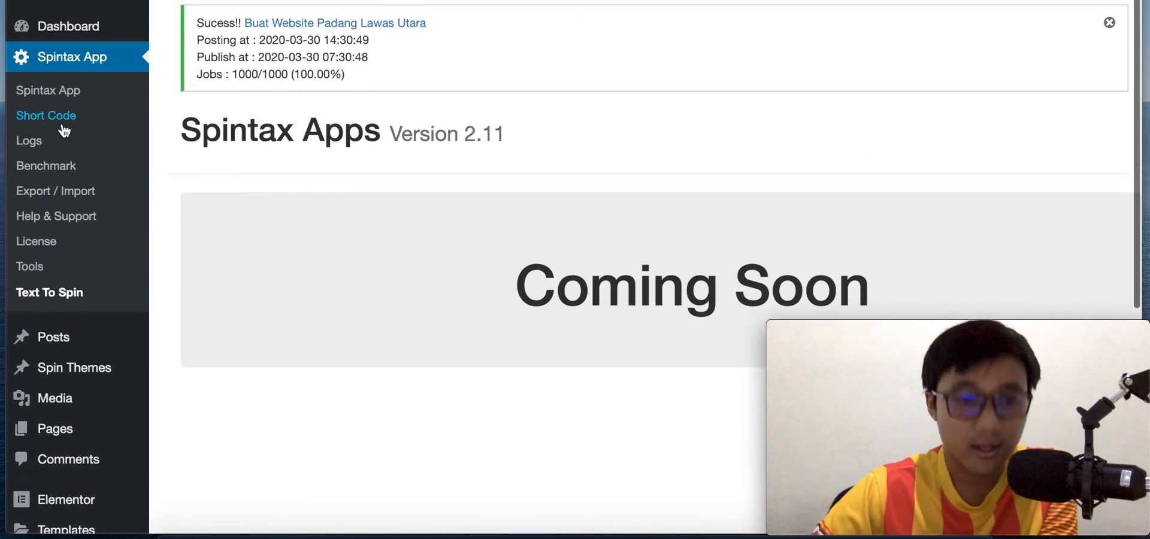
pyautogui.click(48, 93)
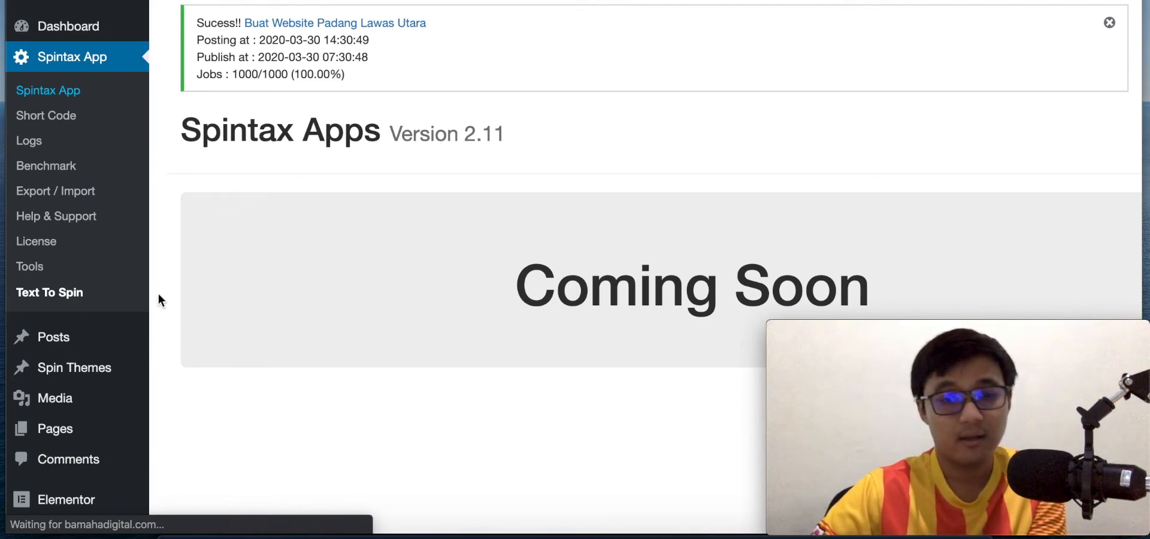
# - Open the All Theme list of Spin Themes and look over the existing spin themes
pyautogui.click(65, 368)
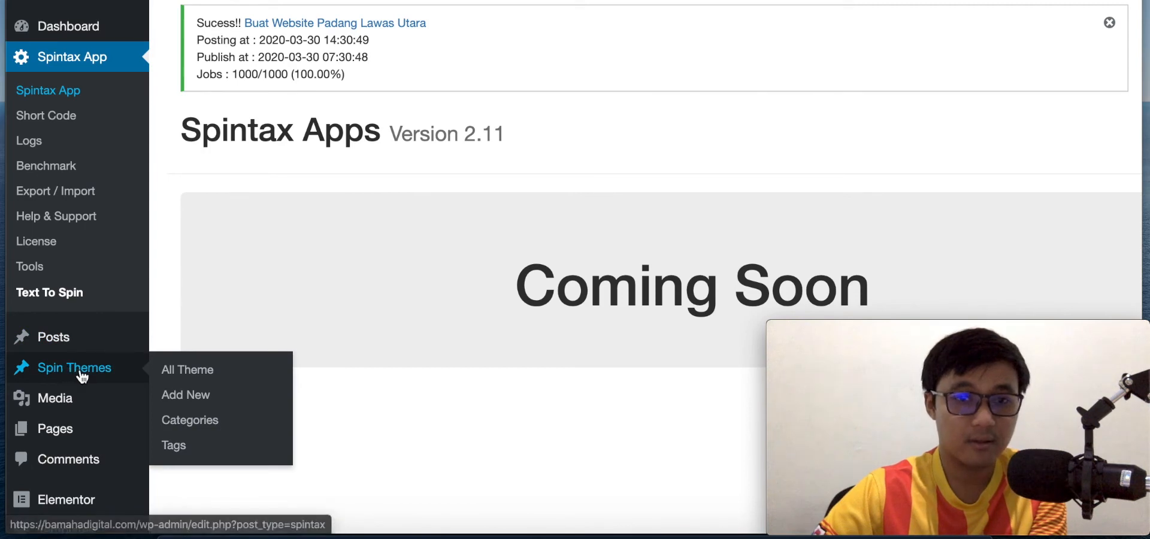
pyautogui.moveTo(82, 376)
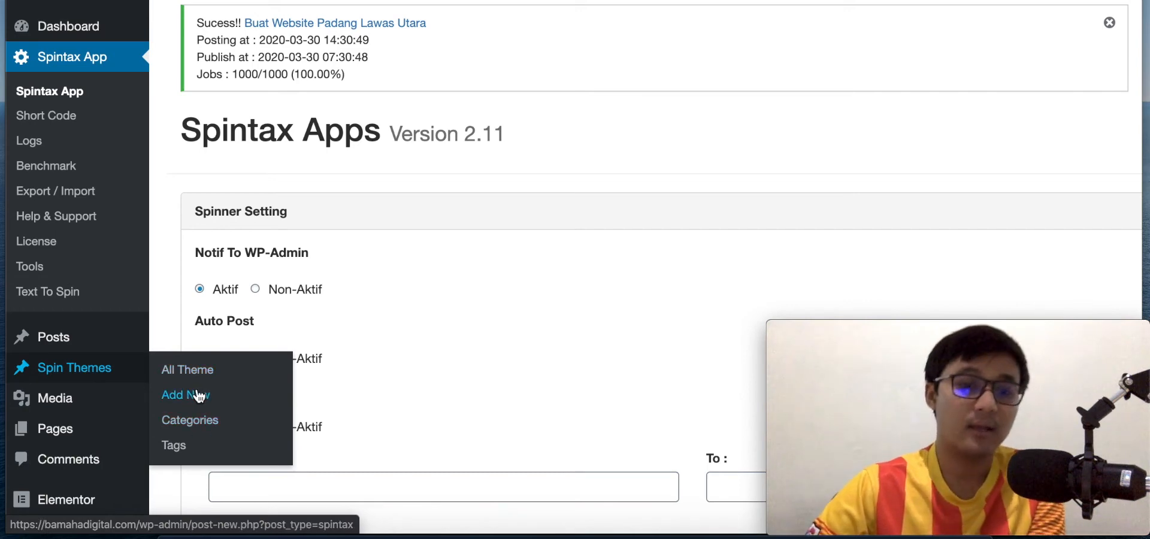
pyautogui.click(195, 370)
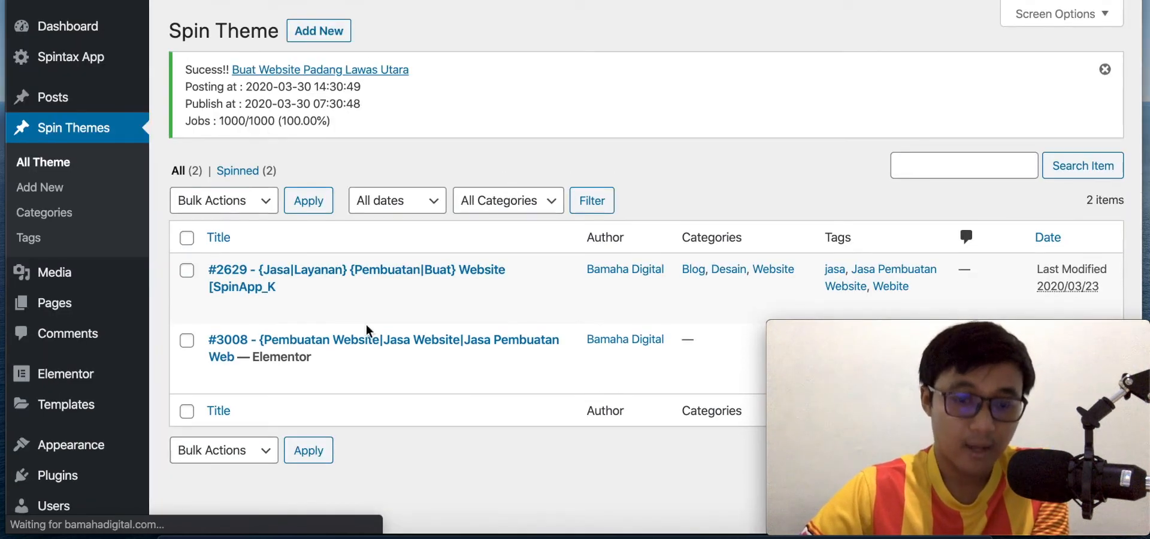
pyautogui.scroll(-2, 393, 385)
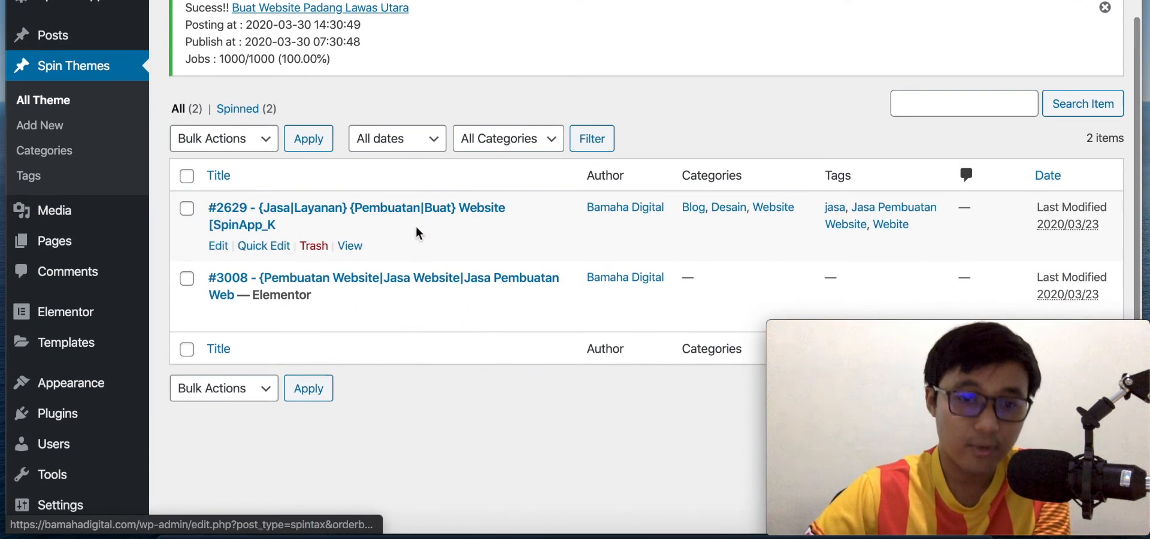
pyautogui.scroll(2, 537, 211)
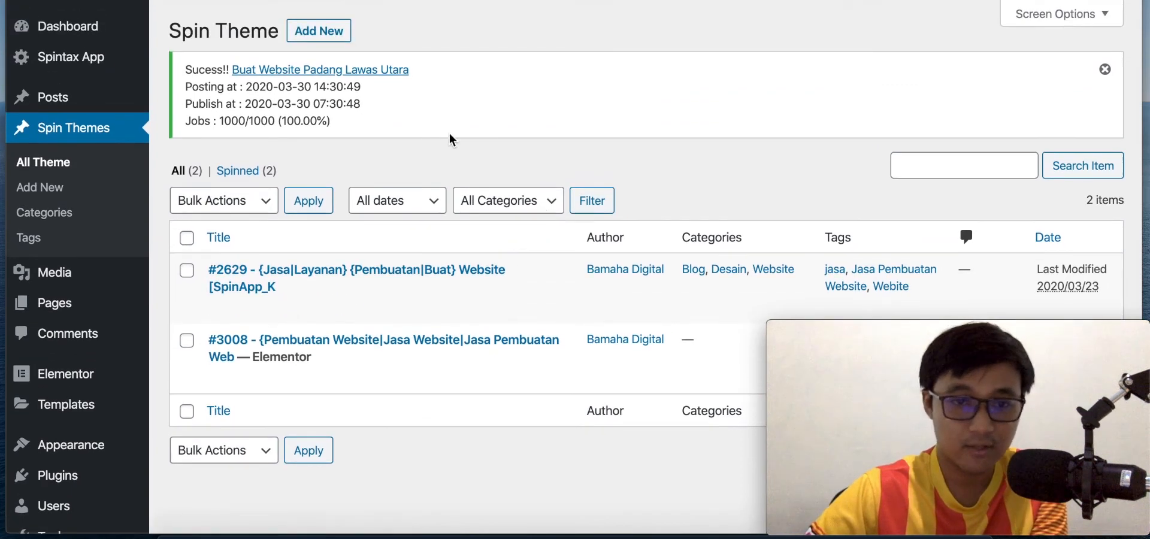
pyautogui.scroll(-1, 413, 131)
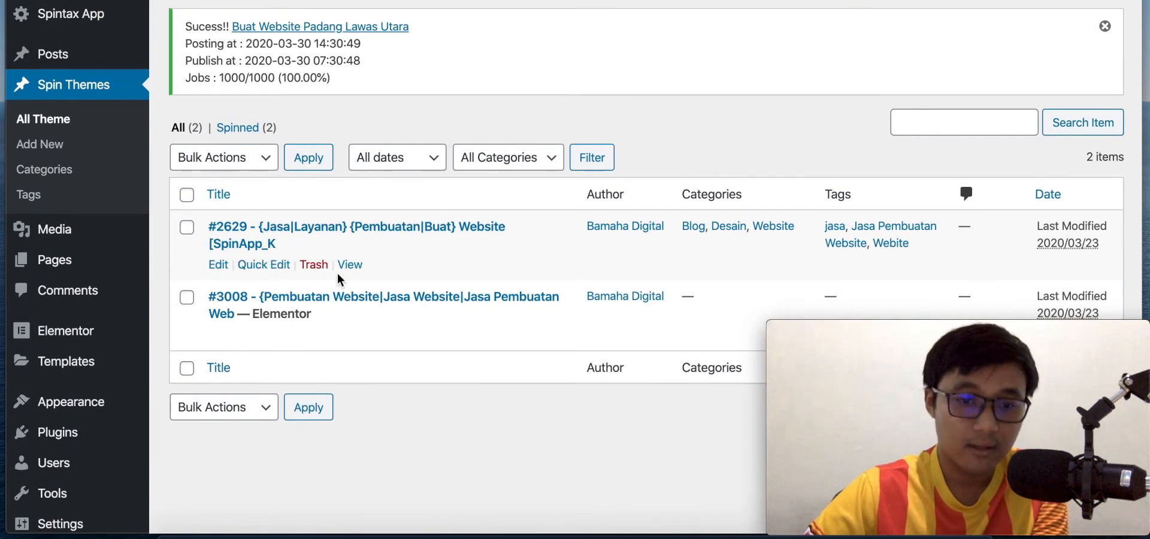
pyautogui.scroll(2, 338, 278)
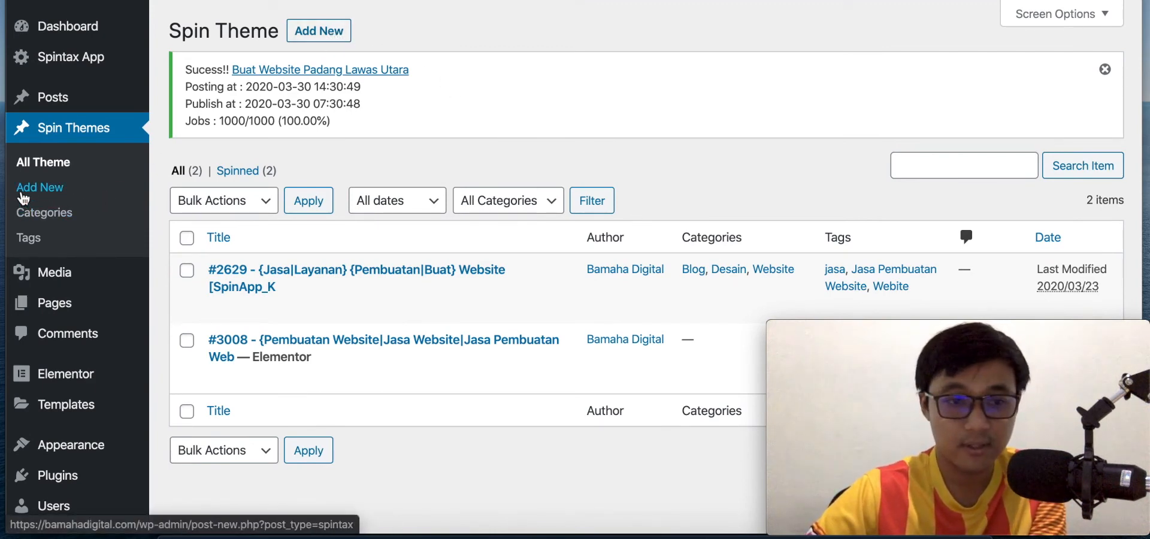
# - Add a new spin theme and start its title with the spintax group "{Jasa | Layanan | Kelola }"
pyautogui.click(312, 33)
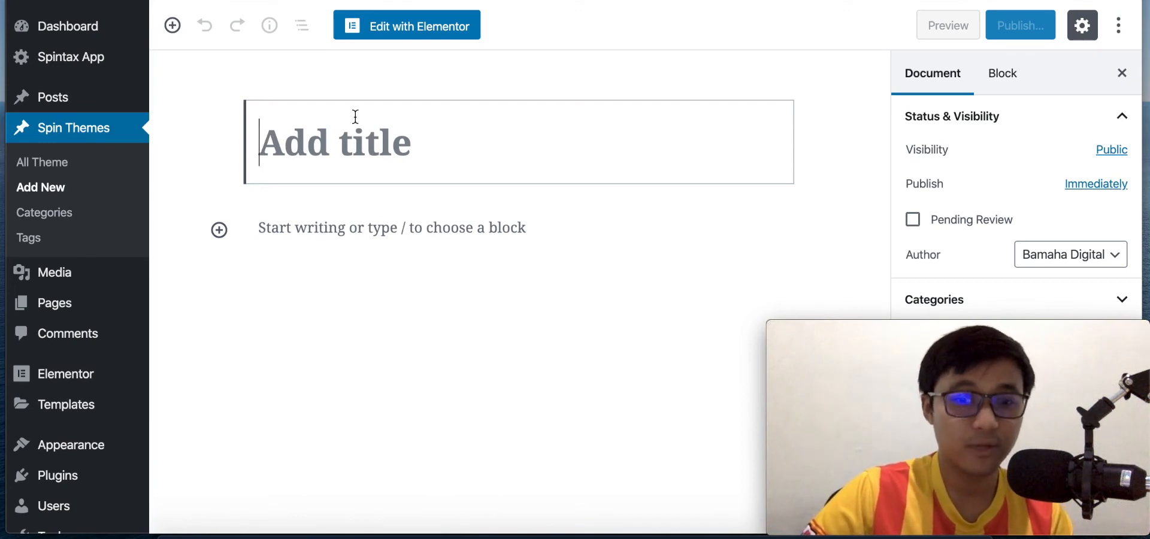
pyautogui.write('{')
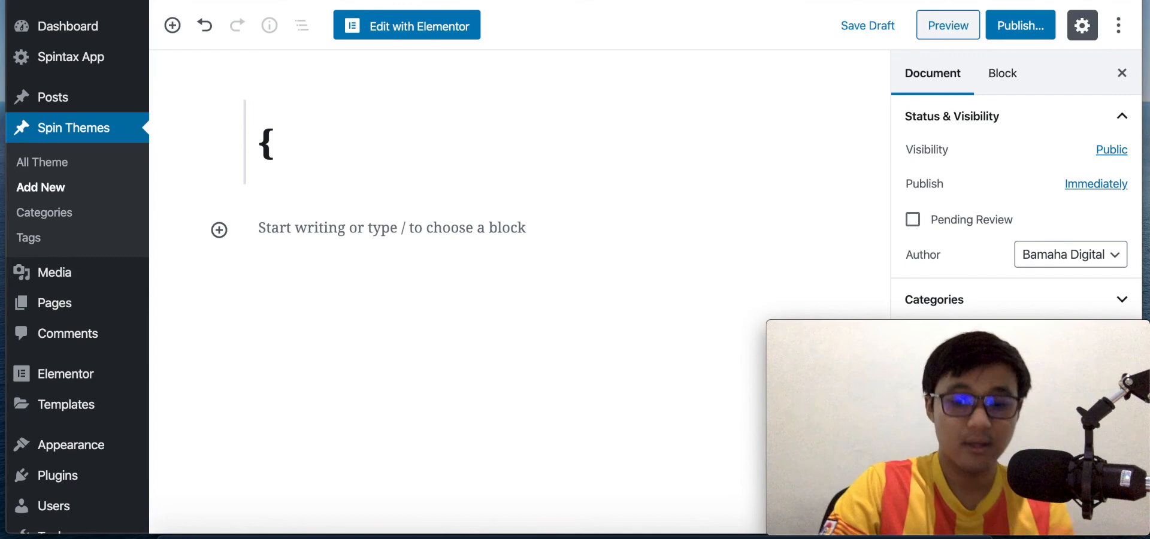
pyautogui.write('Jasa }')
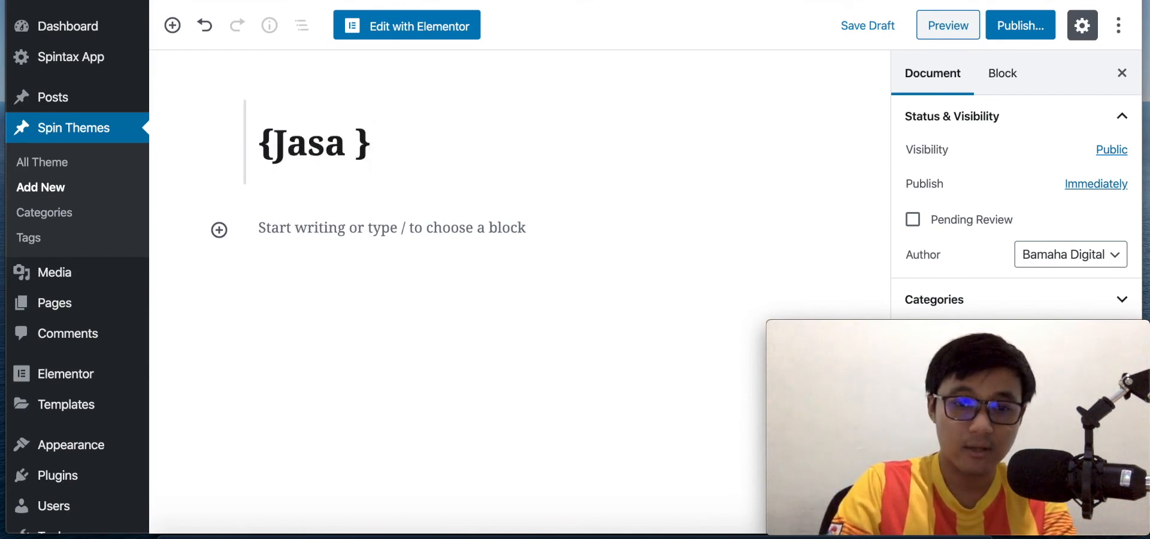
pyautogui.press('BackSpace')
pyautogui.write('| Laa')
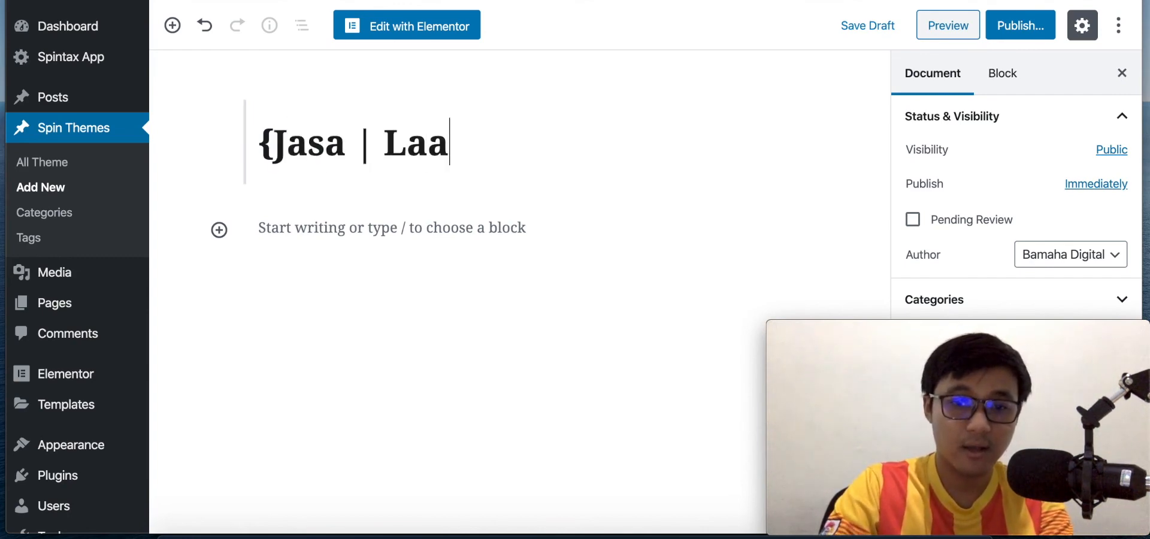
pyautogui.press('BackSpace')
pyautogui.write('yanan')
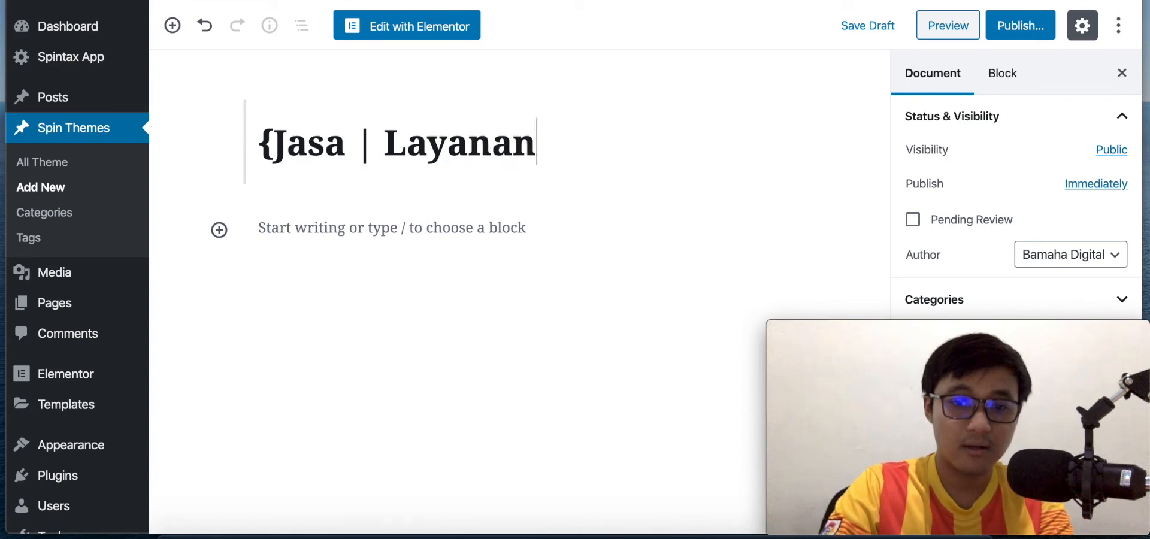
pyautogui.write(' |')
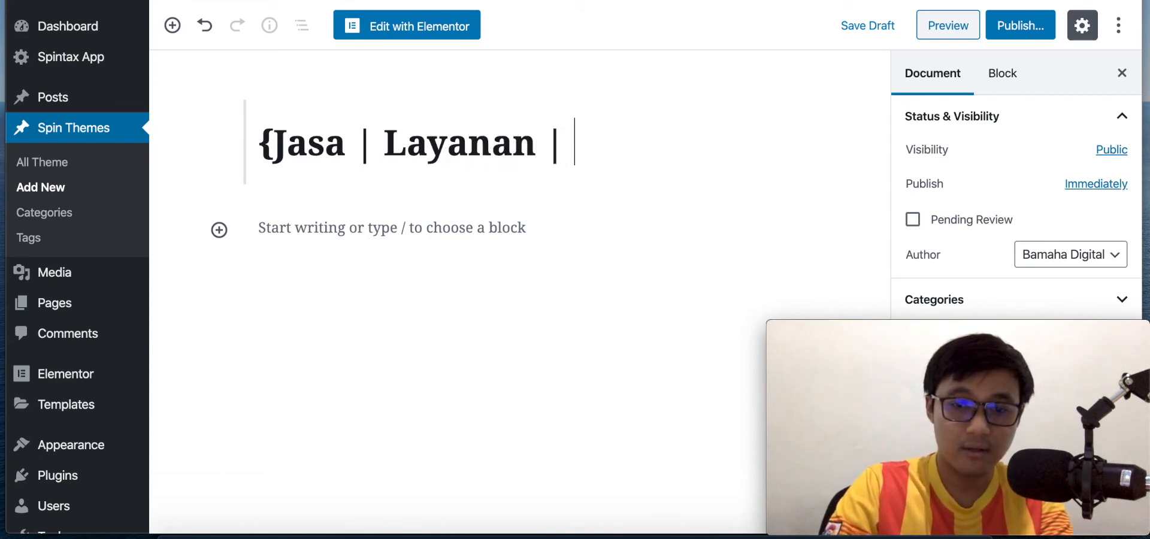
pyautogui.write(' Keloa')
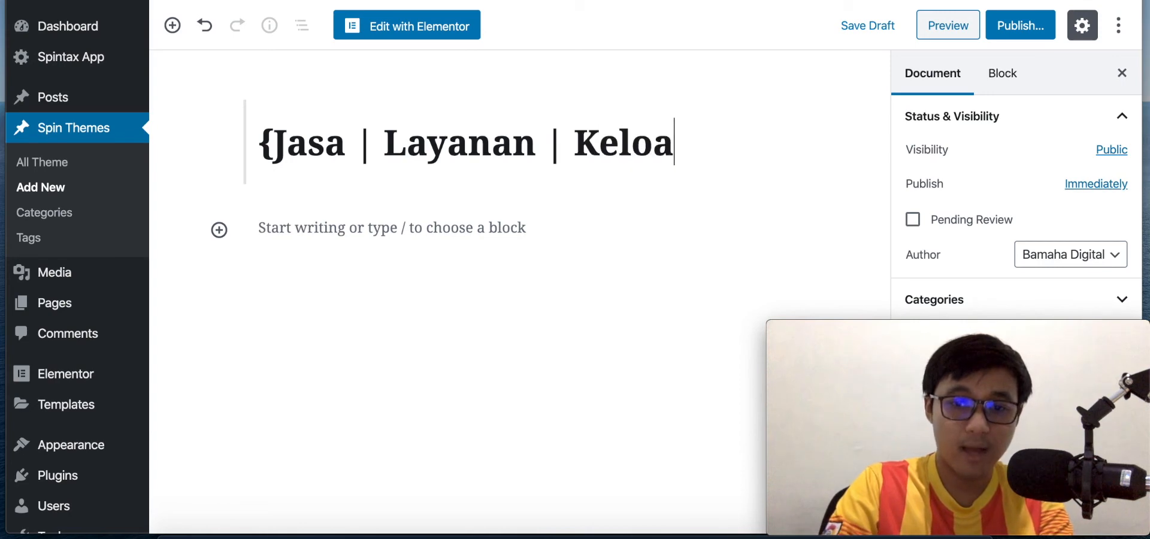
pyautogui.press('BackSpace')
pyautogui.write('la')
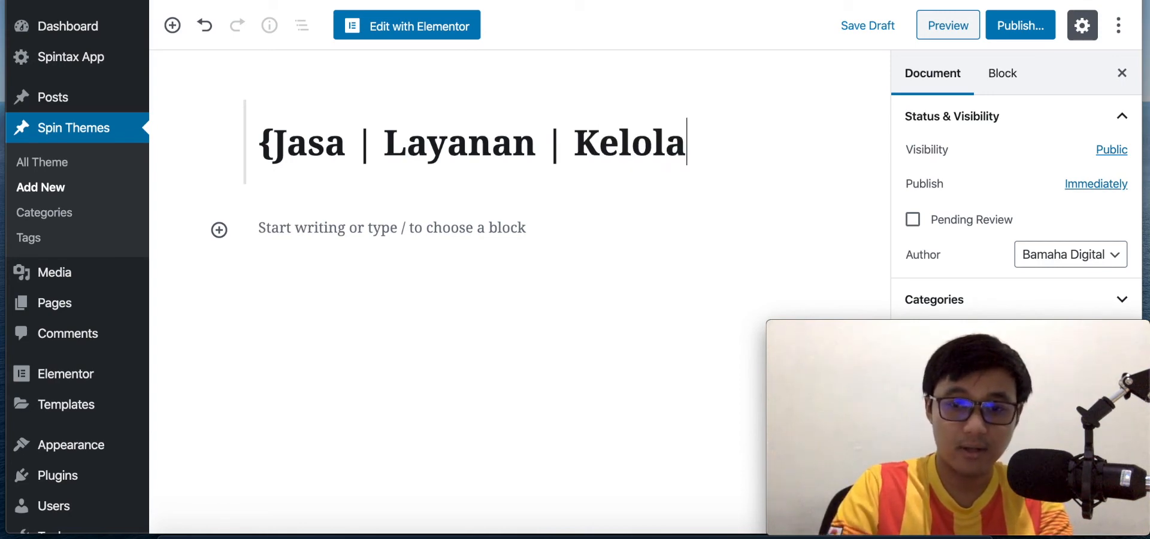
pyautogui.write(' } ')
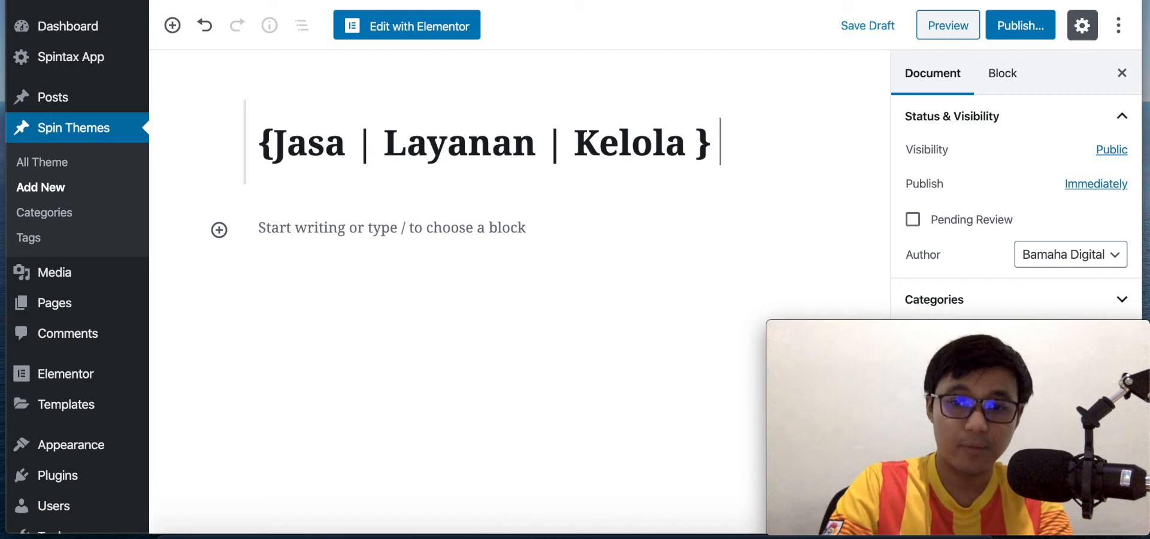
pyautogui.write('Kaya')
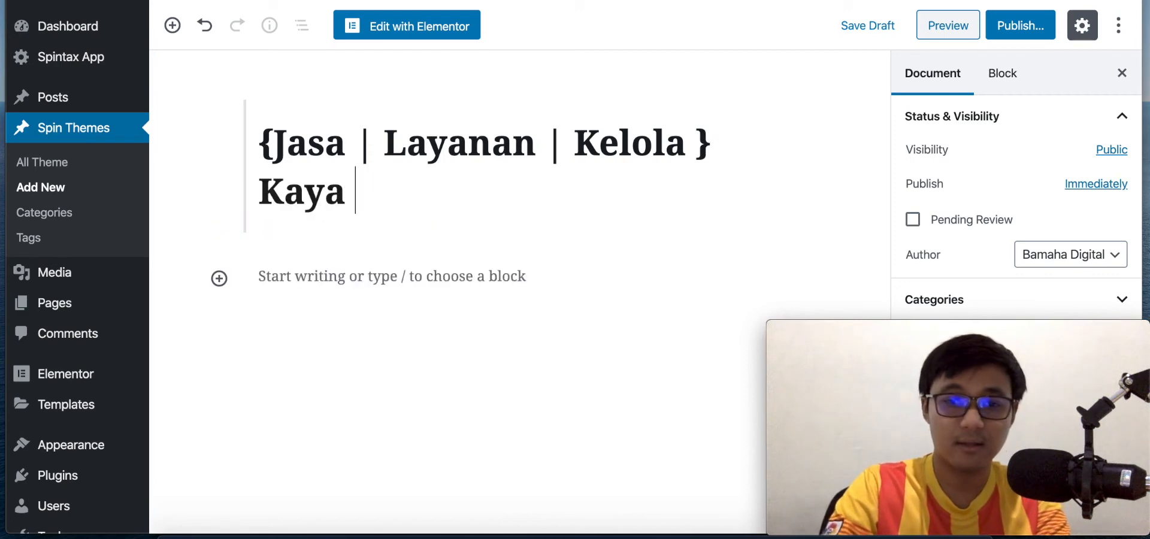
pyautogui.press('BackSpace')
pyautogui.press('BackSpace')
pyautogui.press('BackSpace')
pyautogui.press('BackSpace')
pyautogui.press('BackSpace')
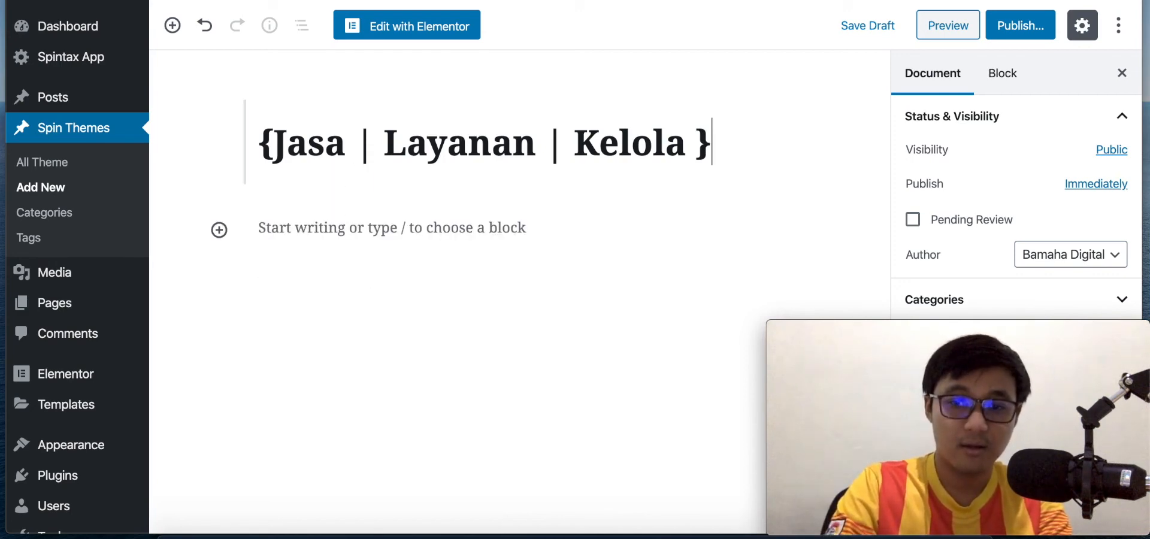
# - Continue the new theme's title after the spintax group with the words "Pengiriman Barang"
pyautogui.write('Pengiirma')
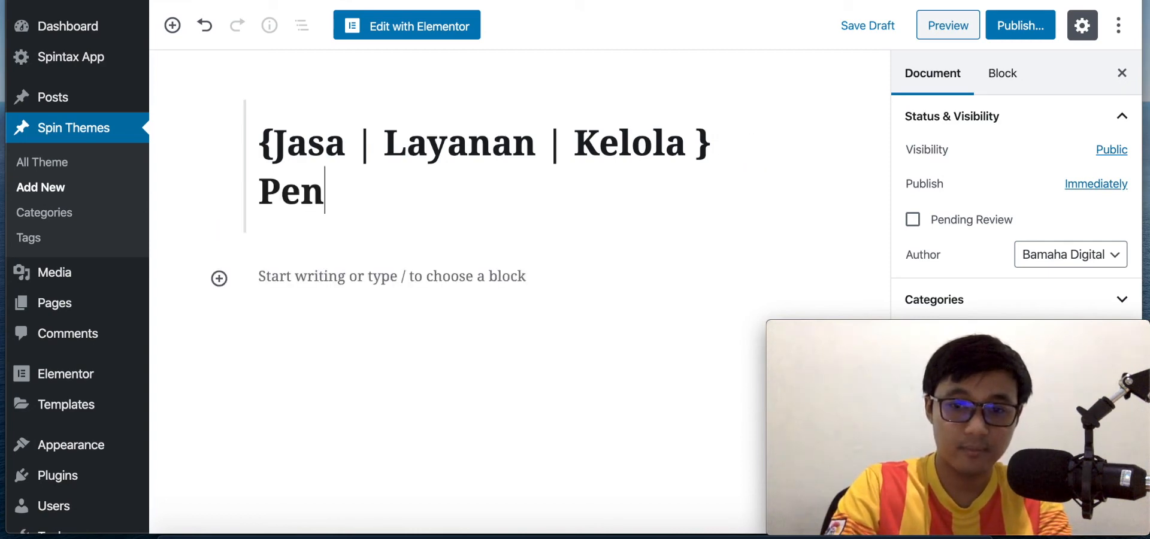
pyautogui.press('BackSpace')
pyautogui.press('BackSpace')
pyautogui.press('BackSpace')
pyautogui.press('BackSpace')
pyautogui.write('r')
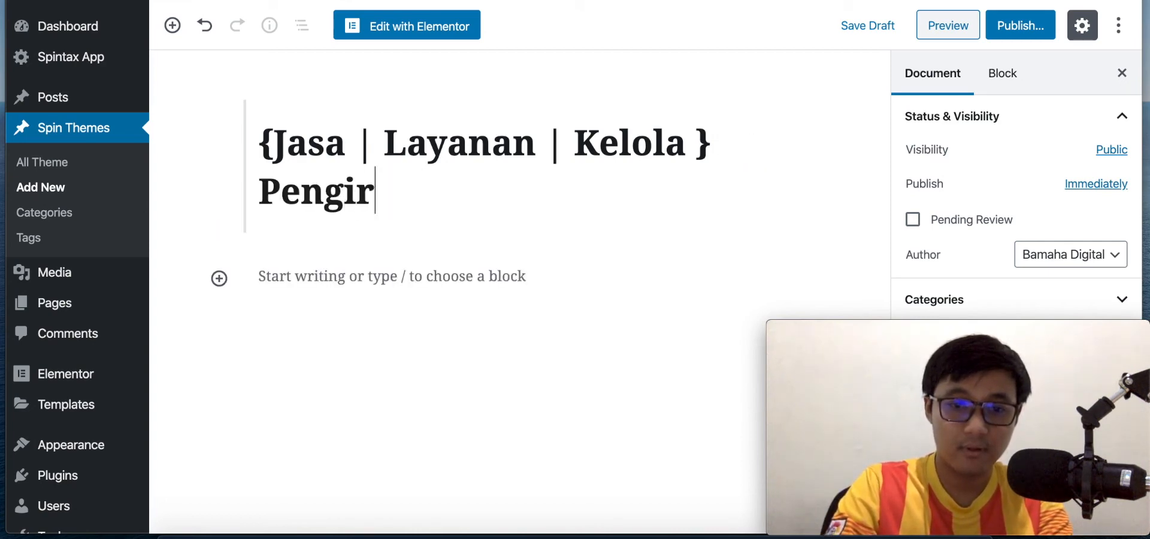
pyautogui.write('iman Barang ')
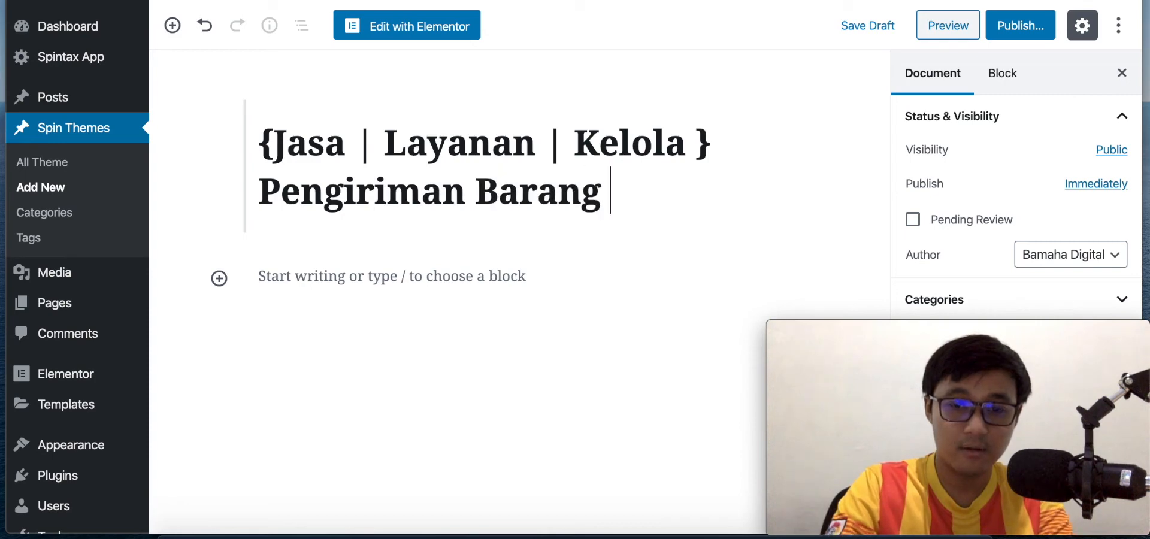
pyautogui.write('La')
pyautogui.press('BackSpace')
pyautogui.press('BackSpace')
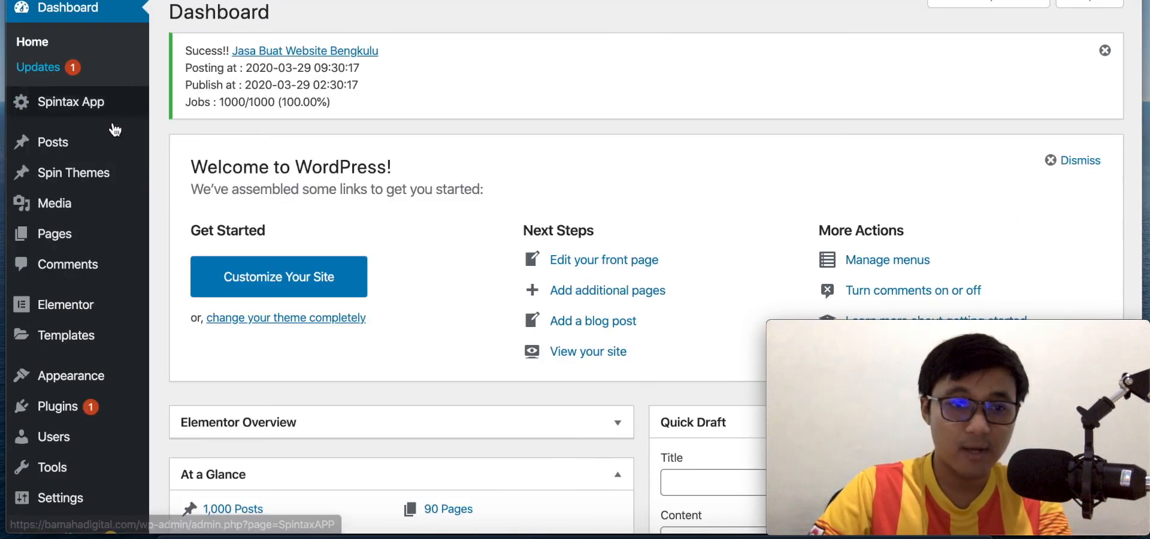
pyautogui.moveTo(149, 117)
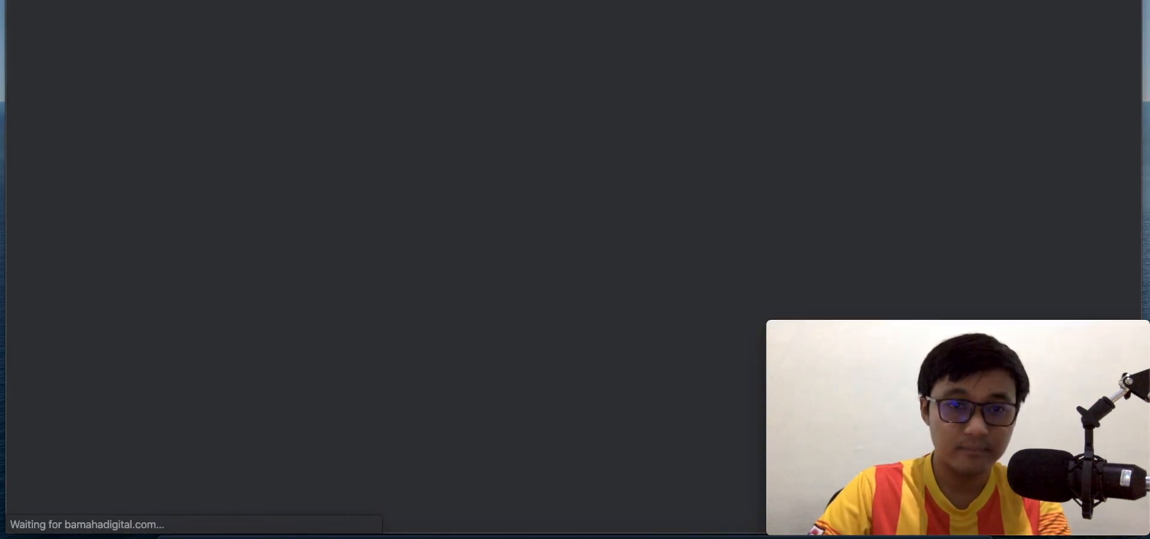
# - Copy the [SpinApp_PapuaBarat] shortcode from the Kota list of the plugin's Short Code page and append it to the new theme's title
pyautogui.hotkey('ctrl', 'shift', 'Tab')
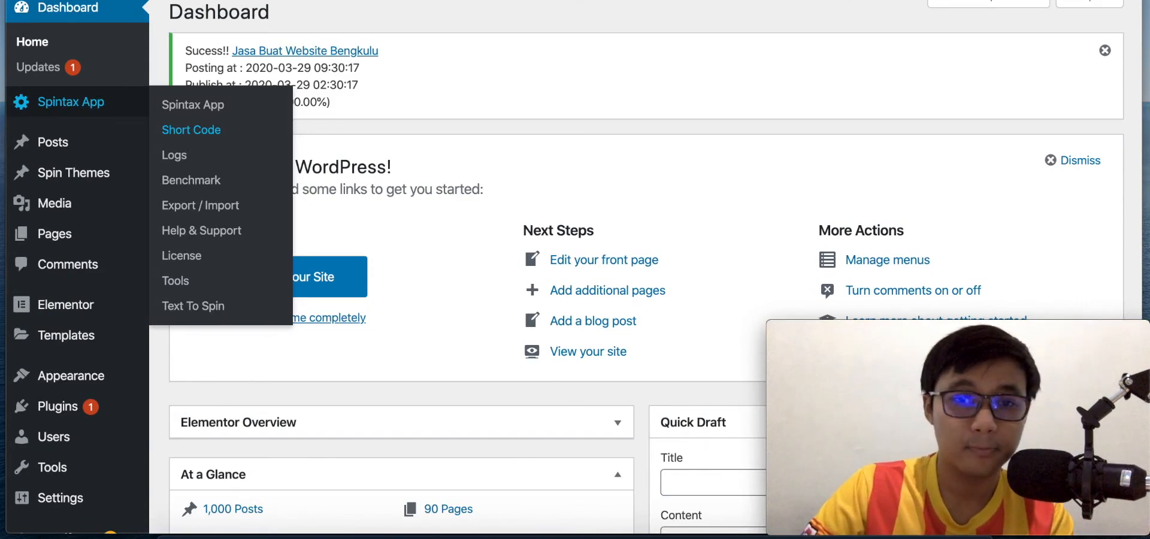
pyautogui.click(191, 130)
pyautogui.scroll(-6, 353, 159)
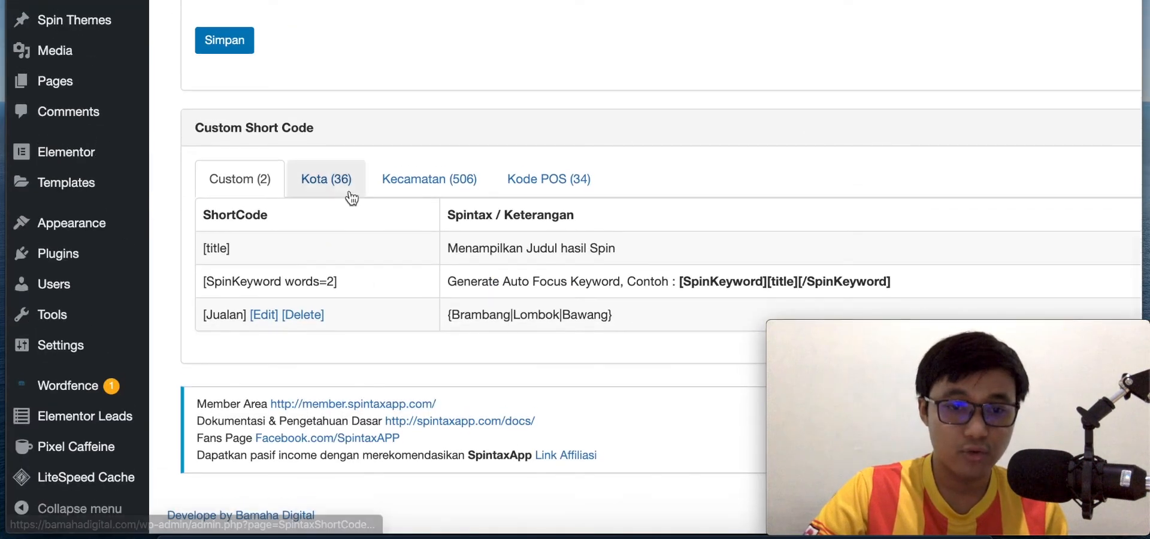
pyautogui.click(352, 197)
pyautogui.scroll(-1, 349, 267)
pyautogui.scroll(-3, 347, 261)
pyautogui.moveTo(336, 142); pyautogui.dragTo(202, 143)
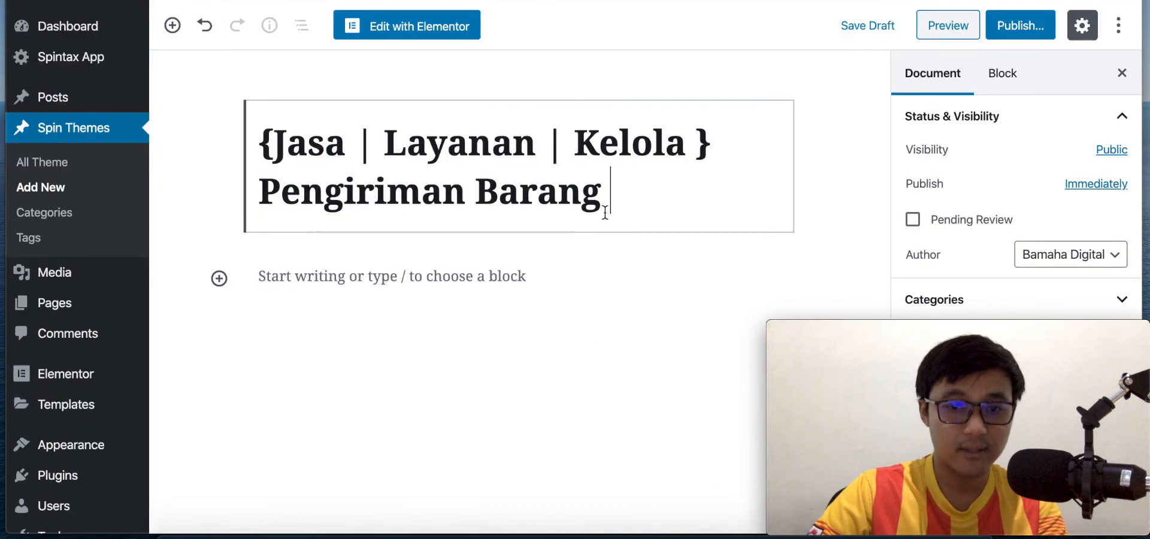
pyautogui.write('[SpinApp_PapuaBarat]')
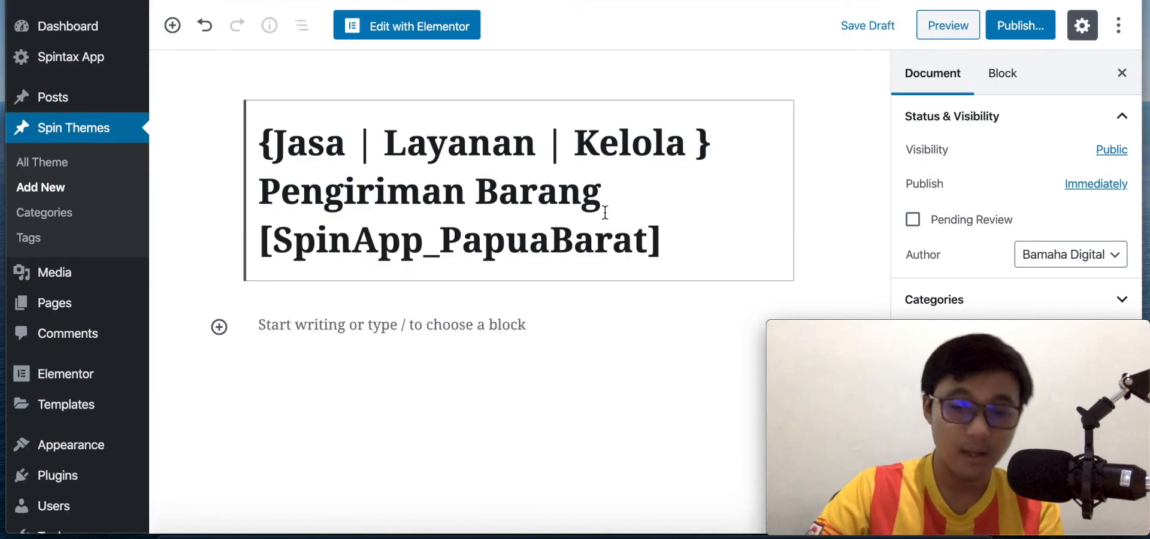
# - Uncover the document settings by moving the Movie Recording window away, and look through the Categories, Tags, Post Type and Random Category sections
pyautogui.scroll(-2, 495, 333)
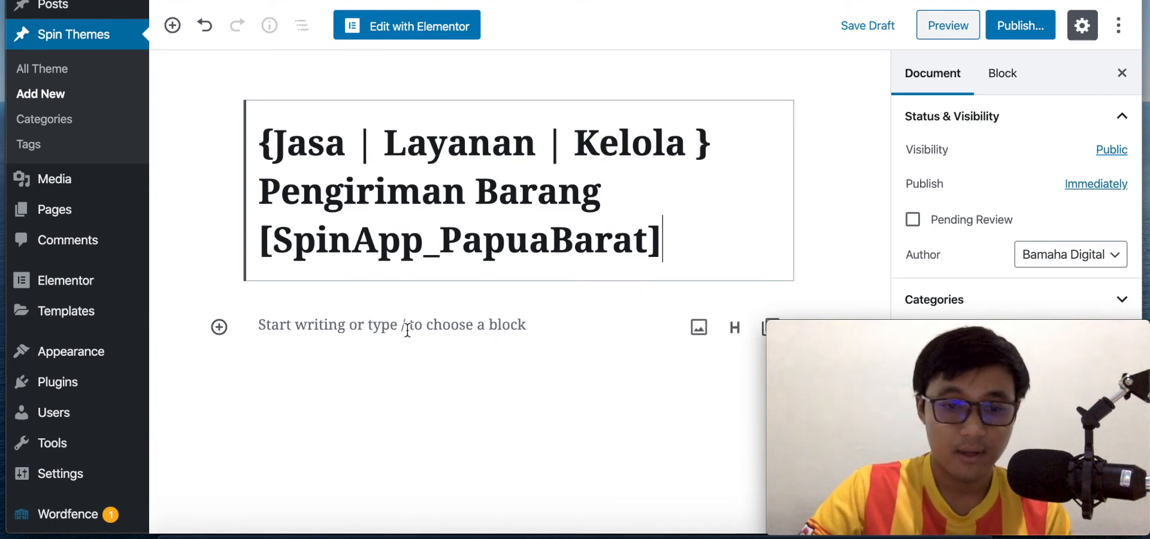
pyautogui.click(340, 324)
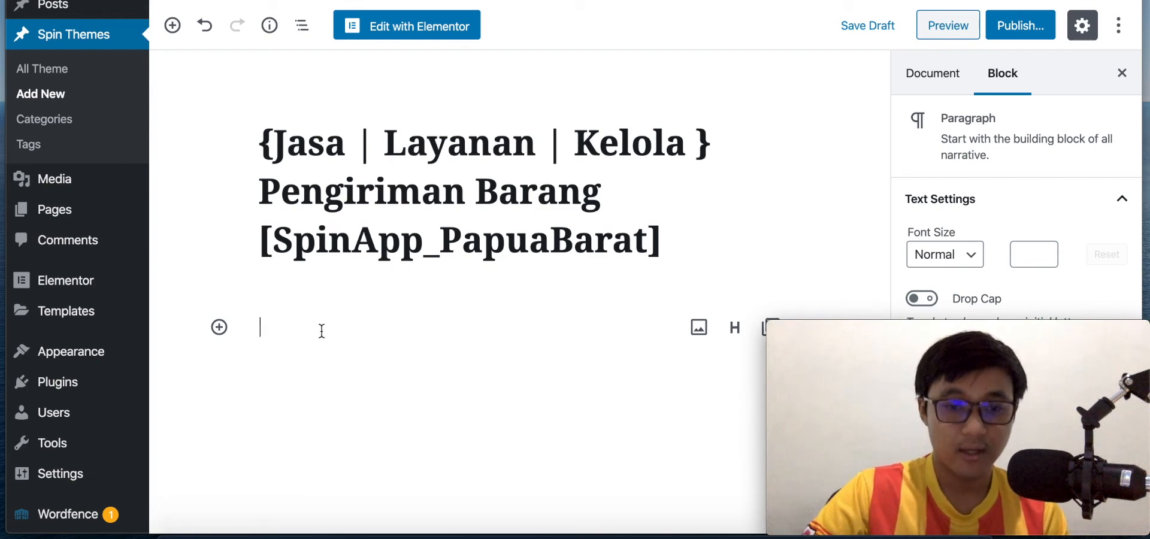
pyautogui.moveTo(788, 330)
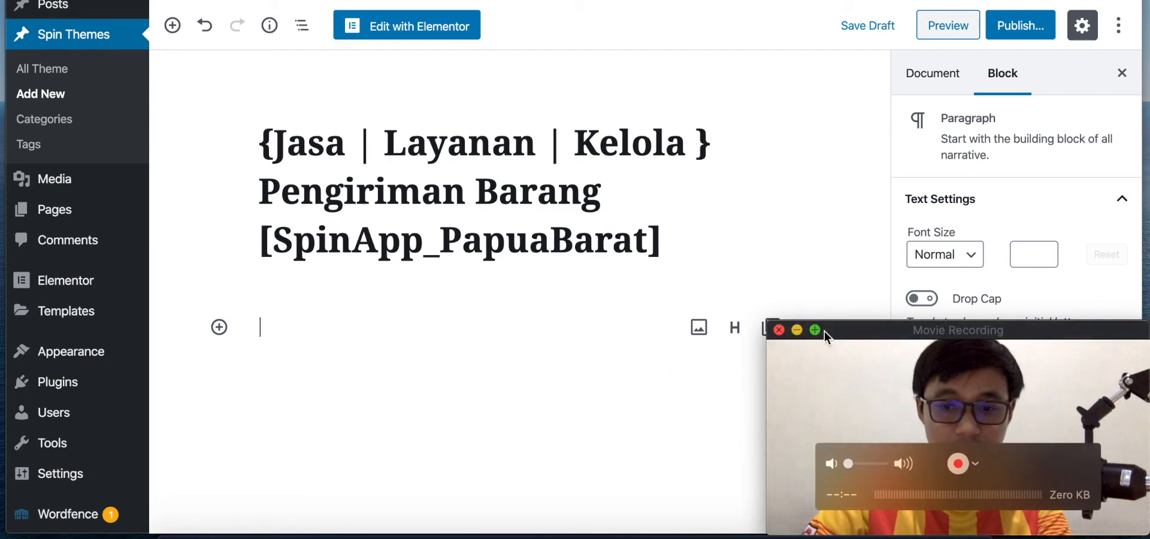
pyautogui.moveTo(842, 328); pyautogui.dragTo(84, 360)
pyautogui.scroll(-3, 680, 317)
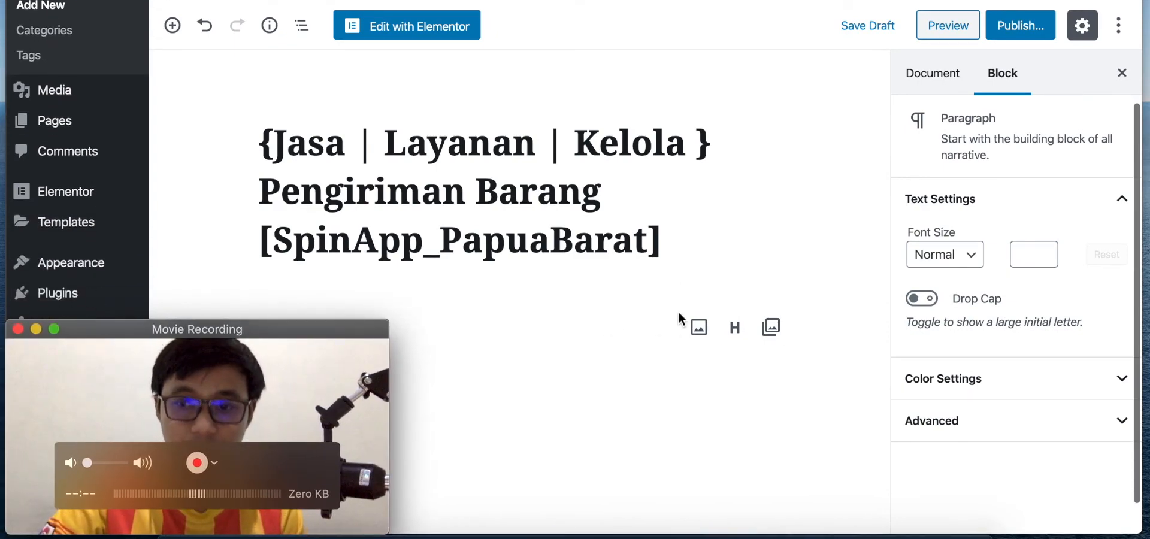
pyautogui.click(927, 75)
pyautogui.scroll(-2, 734, 226)
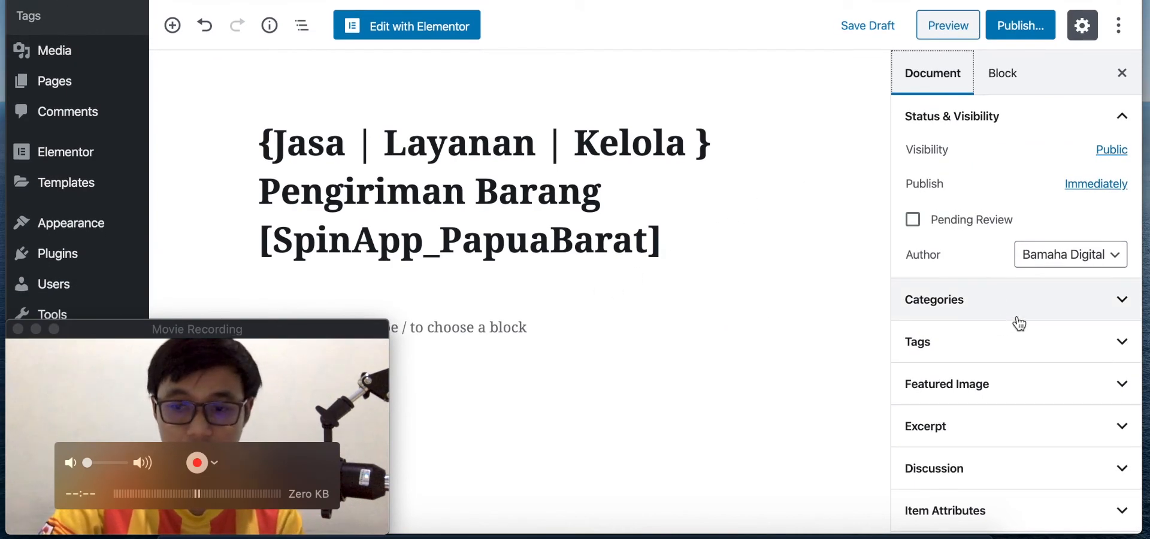
pyautogui.click(1055, 311)
pyautogui.click(1048, 310)
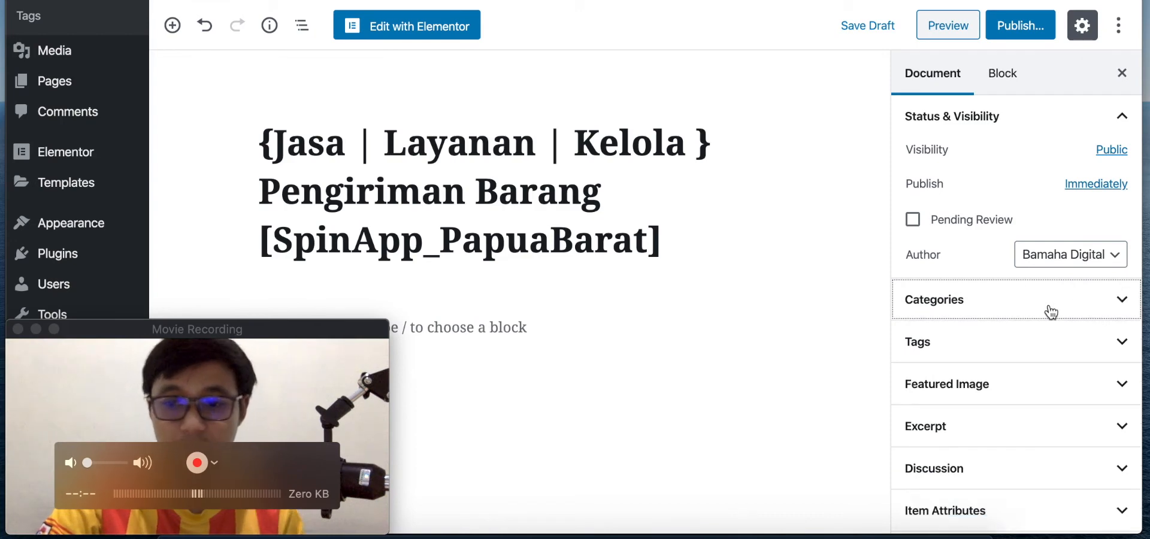
pyautogui.click(1048, 354)
pyautogui.click(1045, 352)
pyautogui.scroll(-5, 1045, 351)
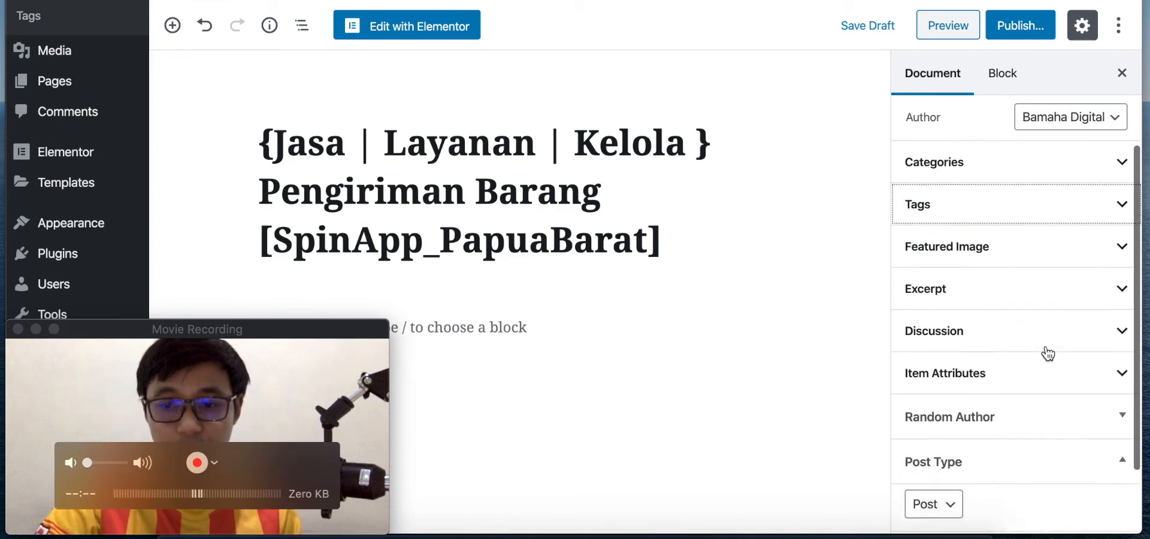
pyautogui.scroll(-1, 1026, 367)
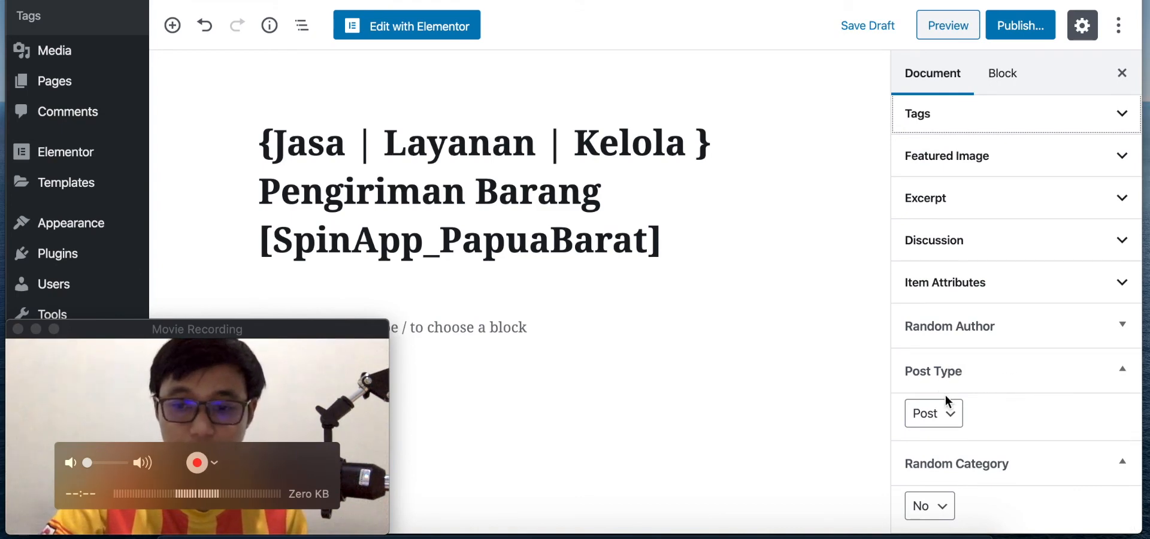
pyautogui.click(580, 399)
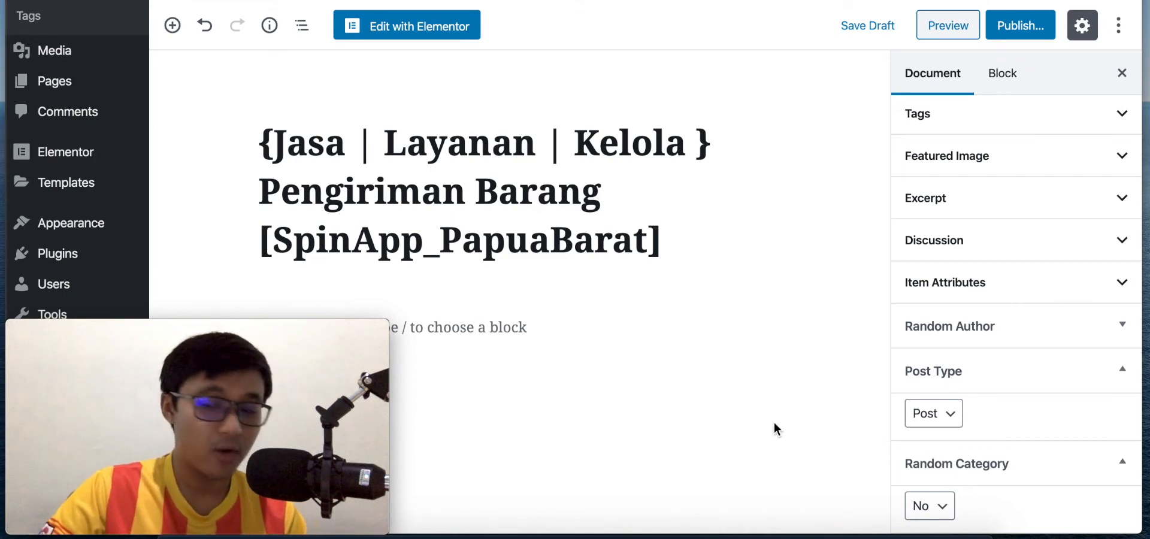
# - Switch the theme's Post Type to Page and back to Post
pyautogui.click(949, 426)
pyautogui.click(933, 438)
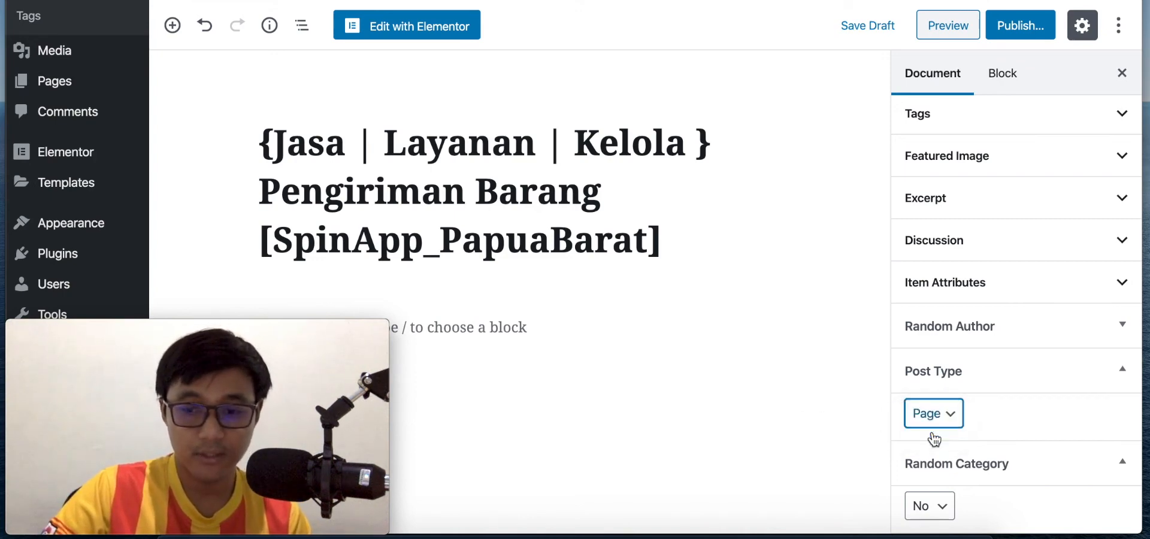
pyautogui.click(944, 413)
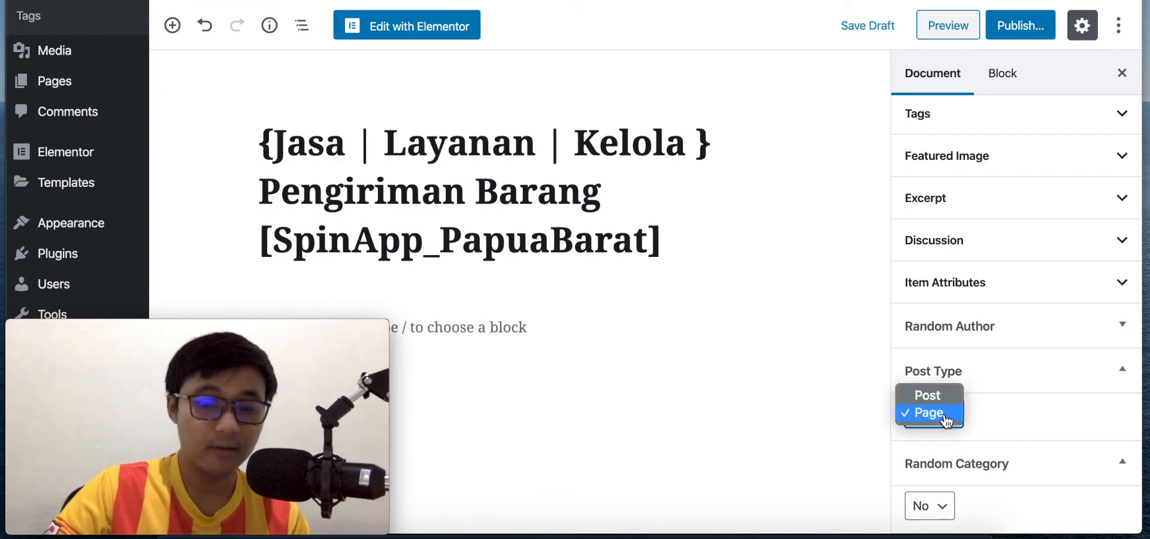
pyautogui.click(945, 399)
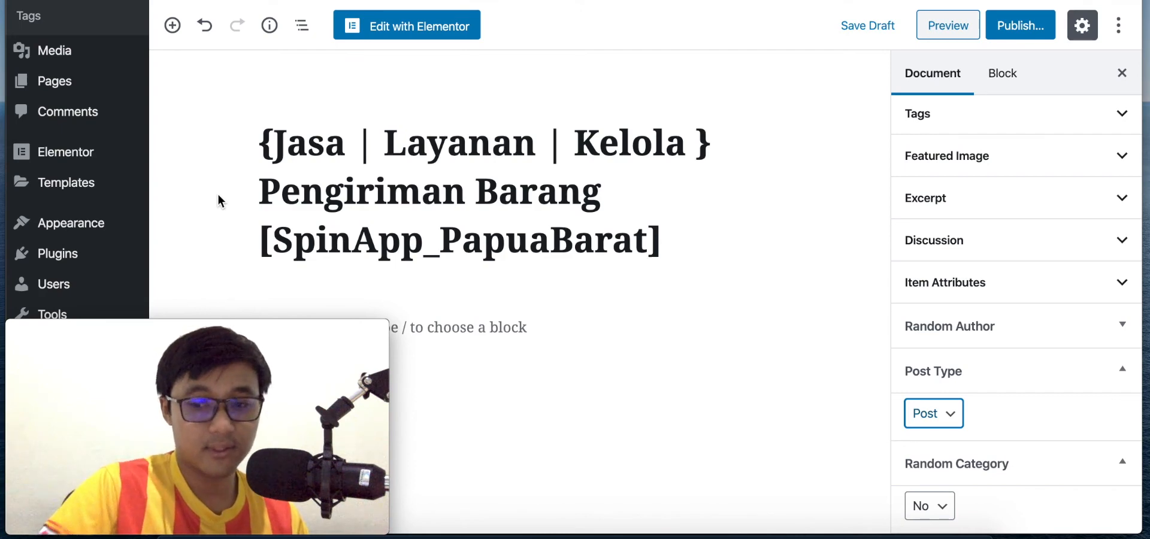
# - Check the Yes and No choices of Random Category and leave the setting at No
pyautogui.click(933, 506)
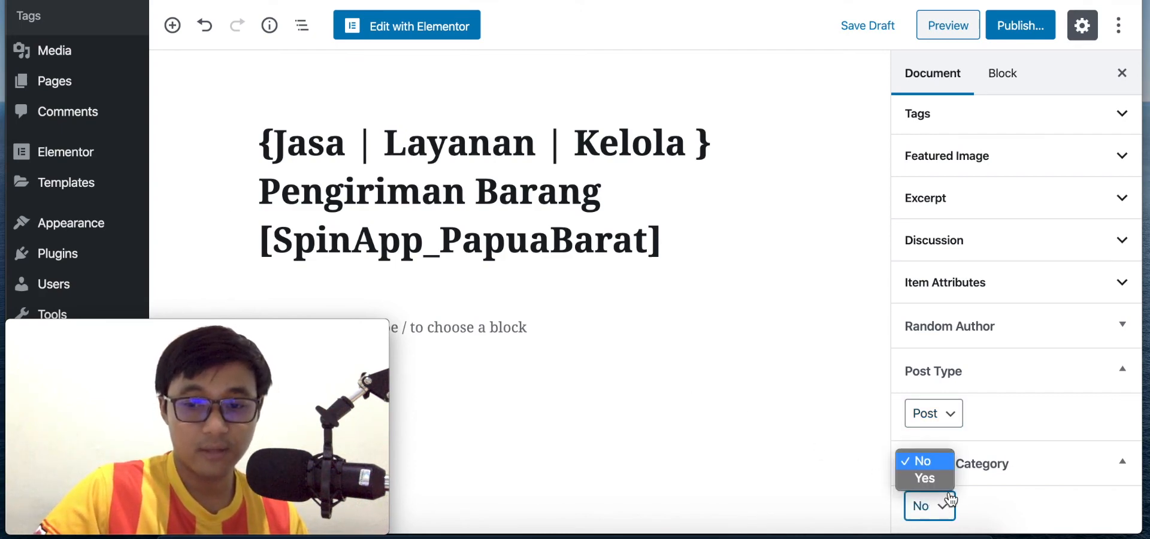
pyautogui.click(927, 478)
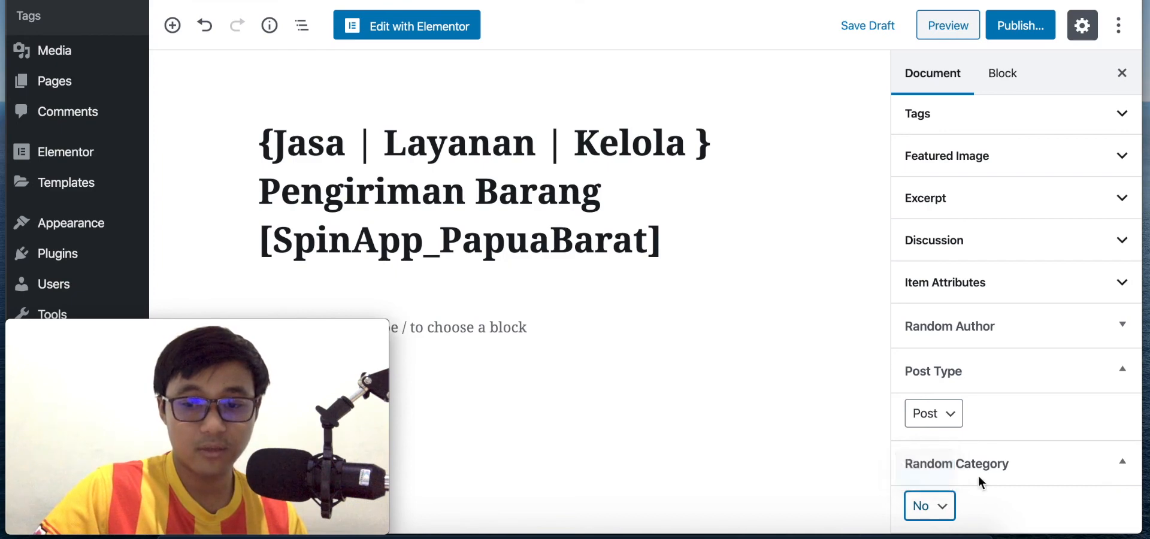
pyautogui.click(953, 502)
pyautogui.click(916, 485)
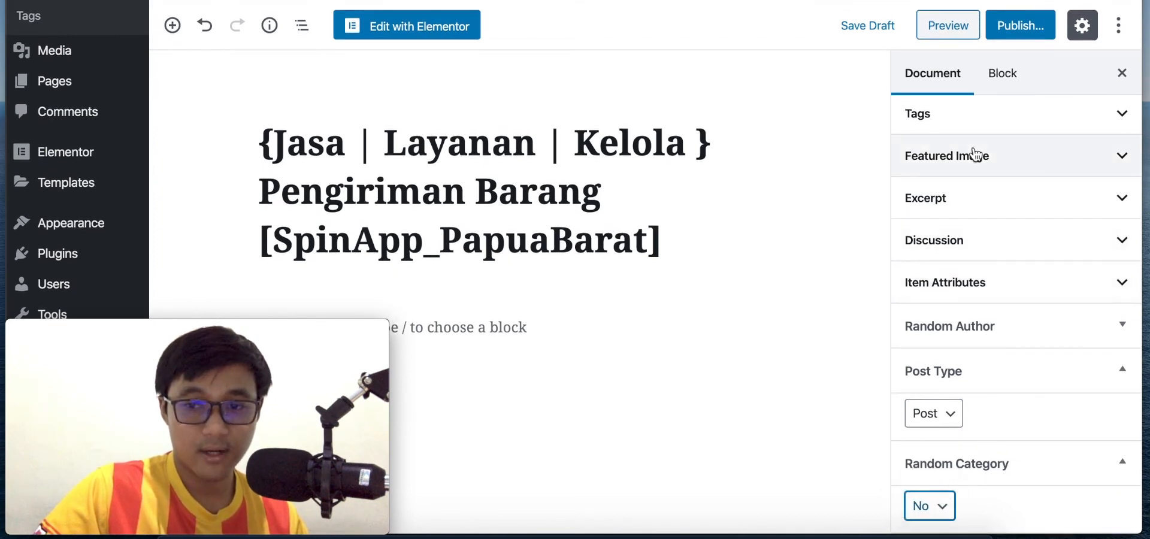
# - Look inside the Categories section, collapse it again and move the Movie Recording window back over the document settings
pyautogui.scroll(3, 976, 154)
pyautogui.click(958, 223)
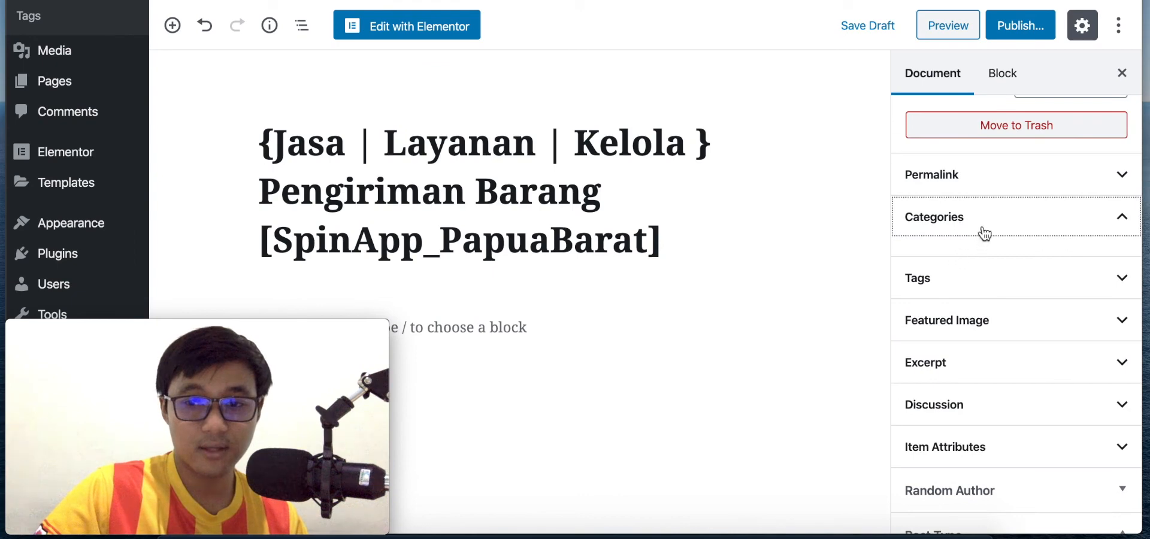
pyautogui.click(946, 223)
pyautogui.click(737, 250)
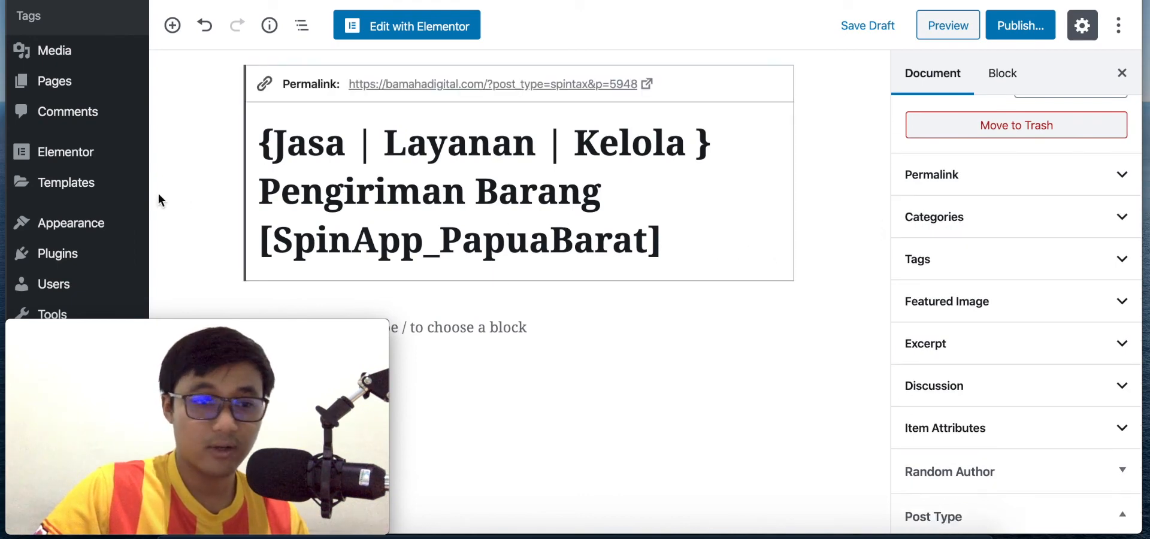
pyautogui.moveTo(71, 346)
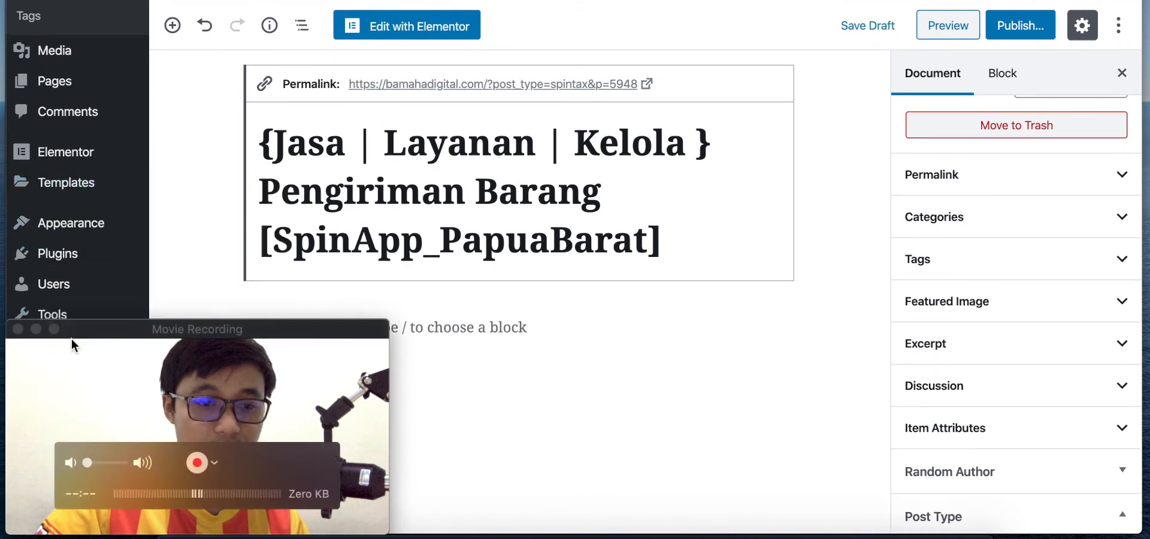
pyautogui.moveTo(84, 329); pyautogui.dragTo(863, 334)
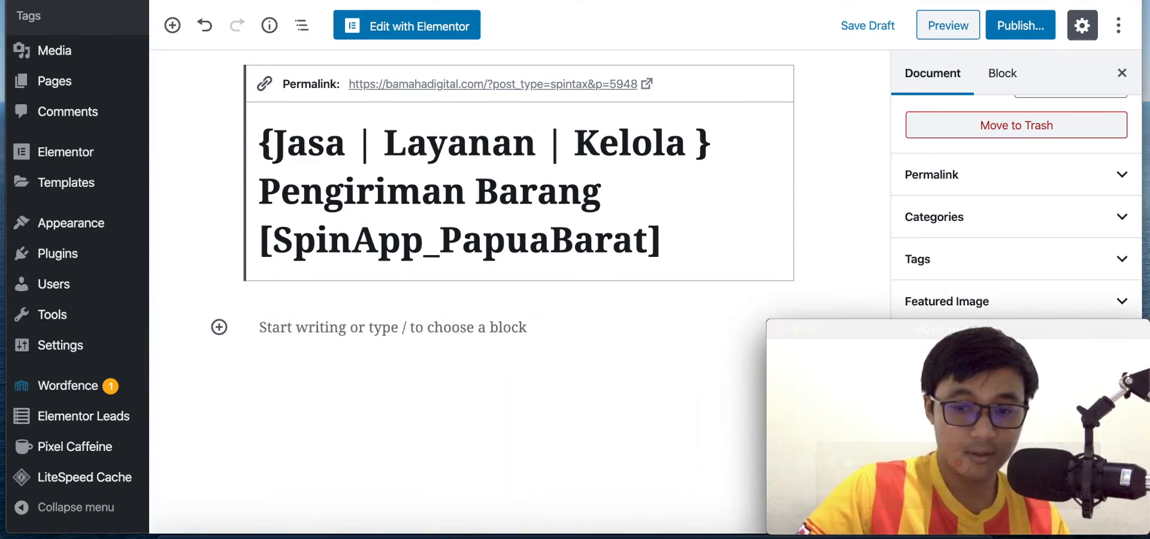
# - Examine the template choices under the theme's Item Attributes and keep the Default template
pyautogui.click(696, 451)
pyautogui.scroll(-1, 549, 393)
pyautogui.click(393, 306)
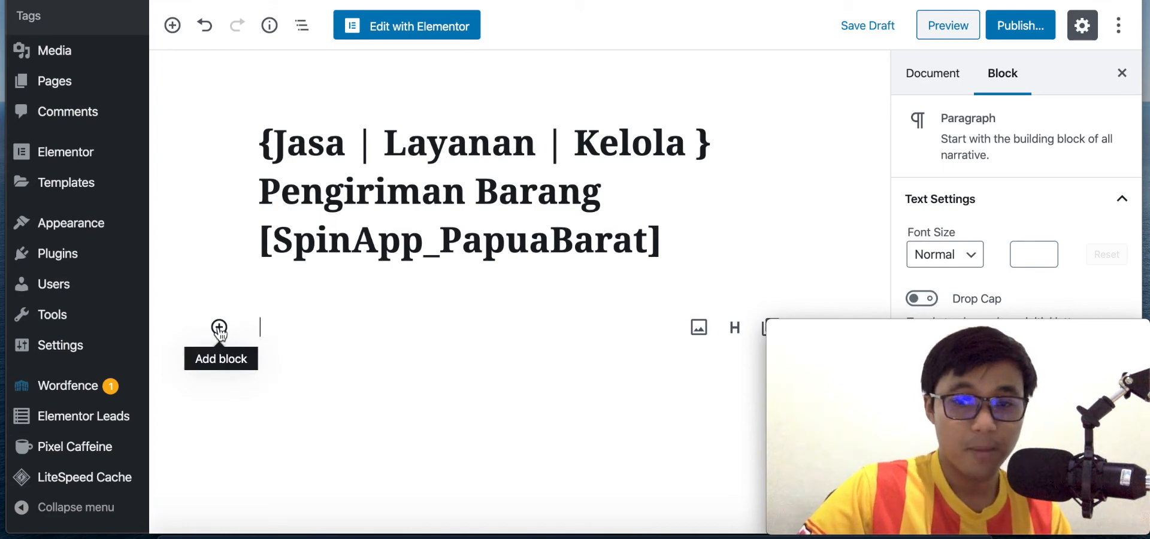
pyautogui.click(385, 189)
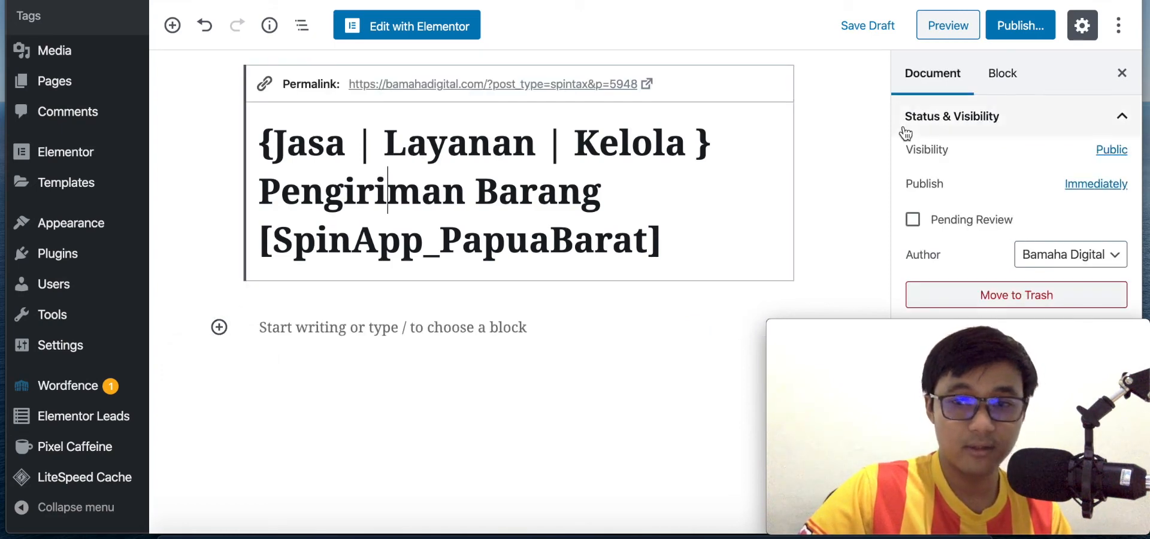
pyautogui.scroll(-10, 939, 148)
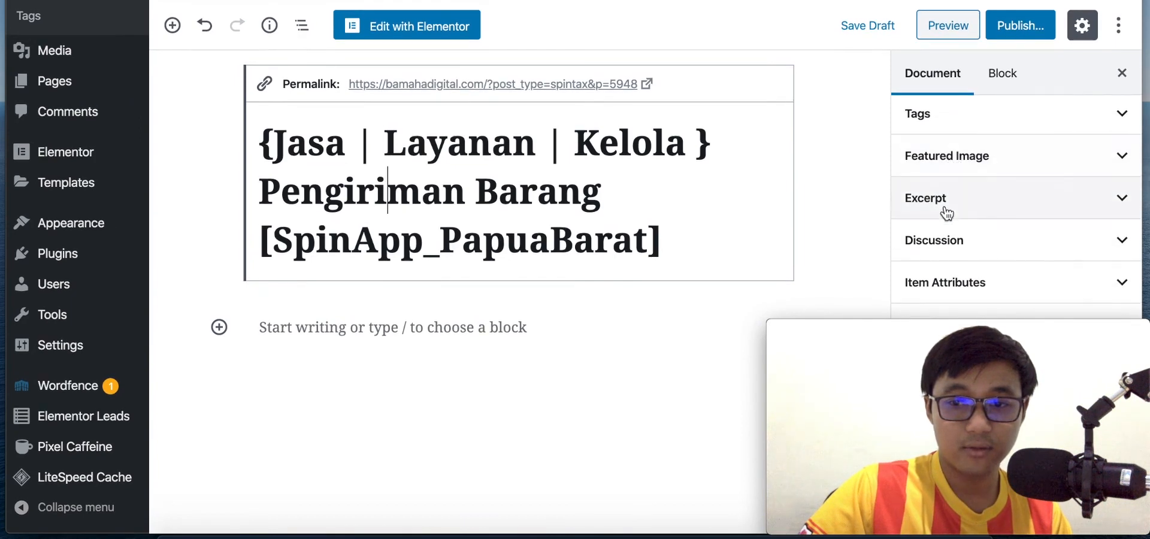
pyautogui.click(937, 282)
pyautogui.scroll(-3, 959, 221)
pyautogui.click(969, 228)
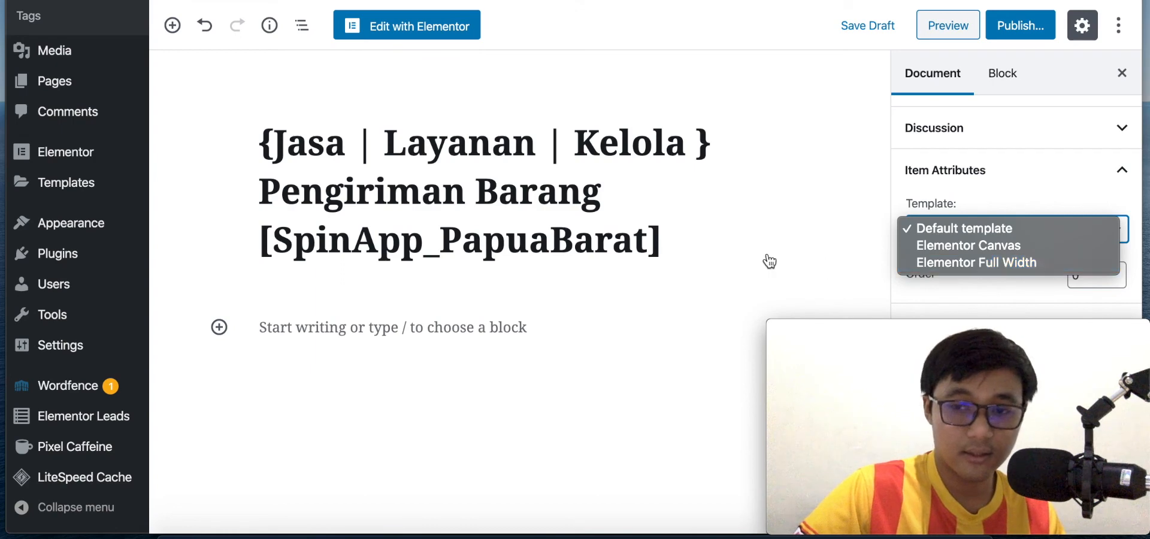
pyautogui.click(742, 256)
pyautogui.click(675, 248)
# - Leave the new theme without saving its latest changes and return to the All Theme list of Spin Themes
pyautogui.scroll(3, 675, 248)
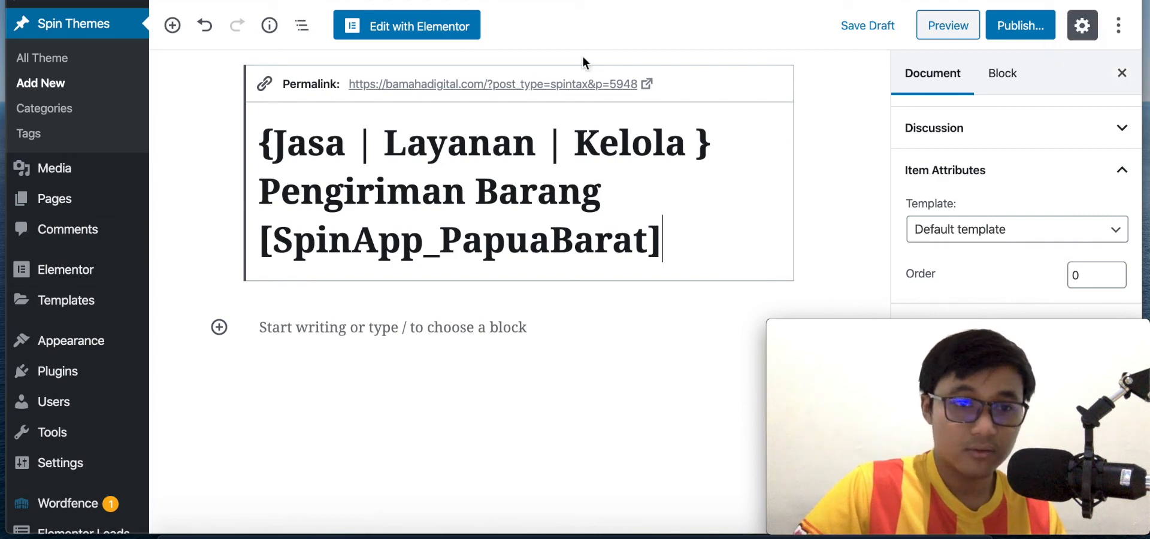
pyautogui.moveTo(166, 16)
pyautogui.scroll(-3, 84, 287)
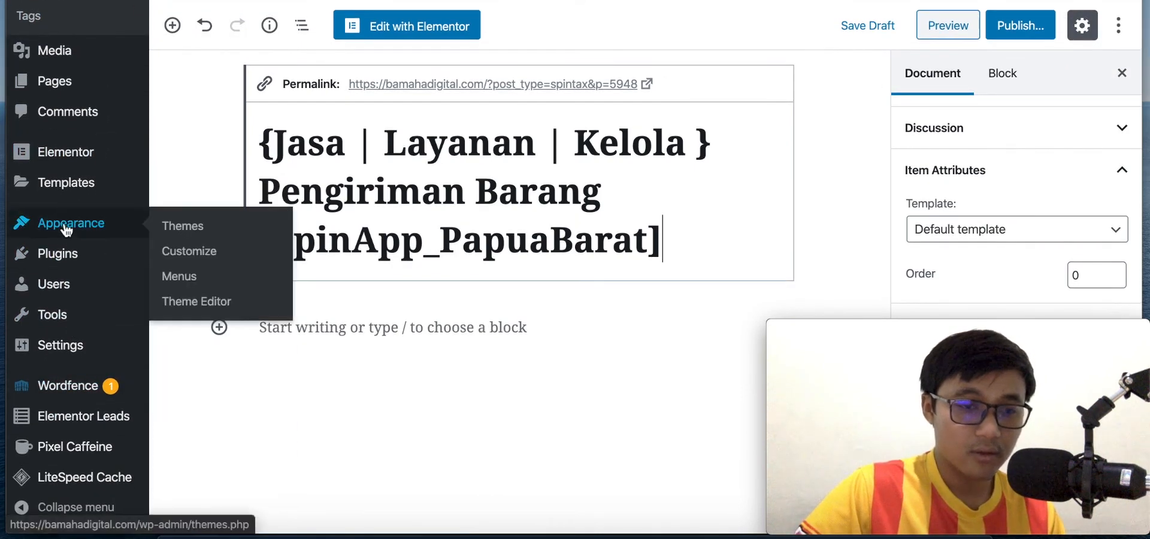
pyautogui.moveTo(65, 150)
pyautogui.scroll(5, 66, 150)
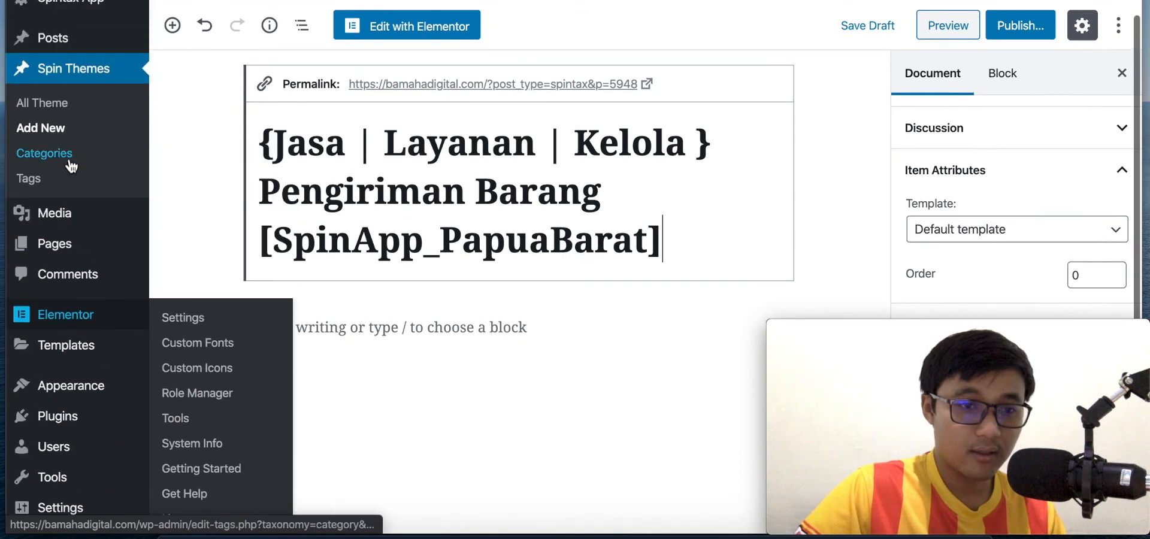
pyautogui.click(48, 103)
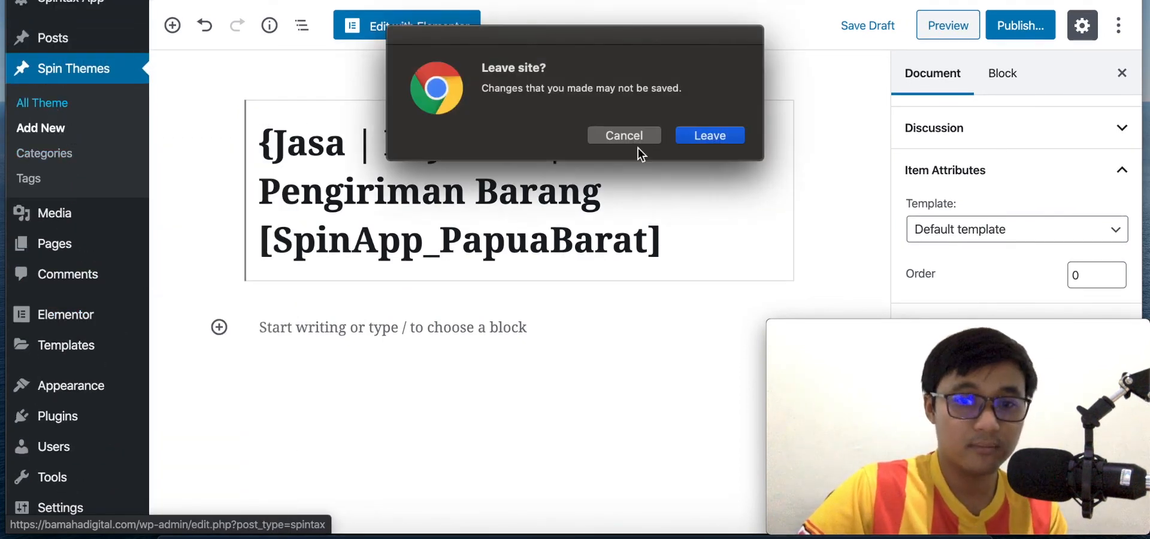
pyautogui.click(740, 138)
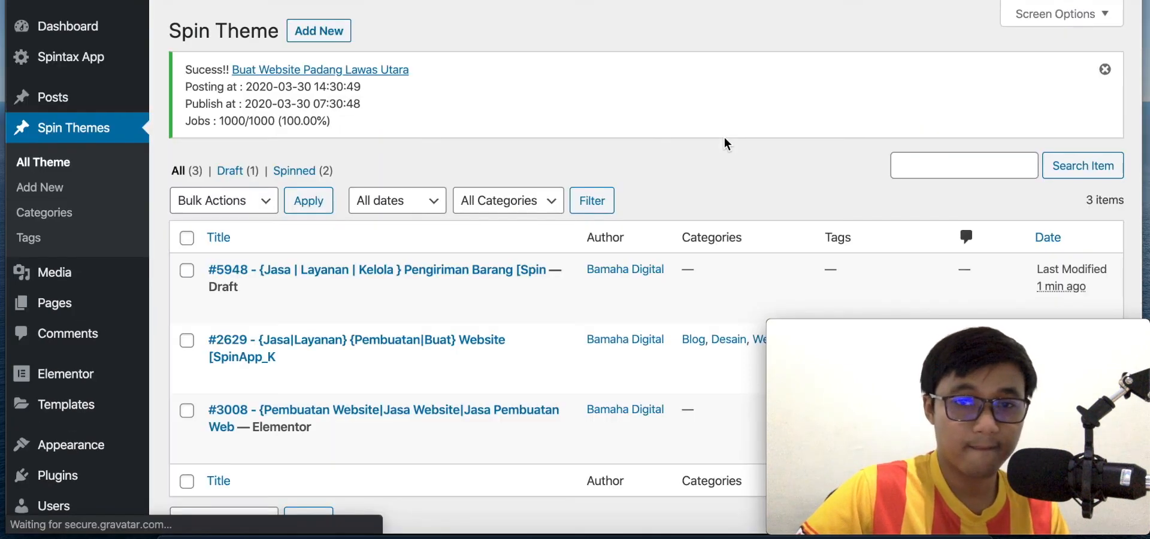
# - Open the existing spin theme "{Jasa|Layanan} {Pembuatan|Buat} Website [SpinApp_Kota]" for editing
pyautogui.scroll(-1, 383, 328)
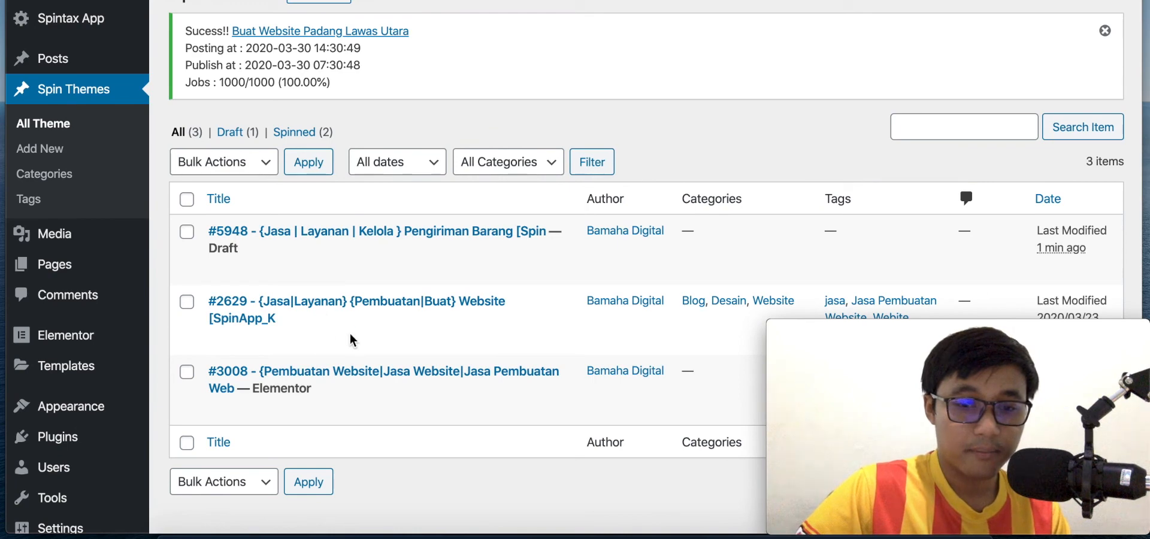
pyautogui.scroll(-2, 335, 327)
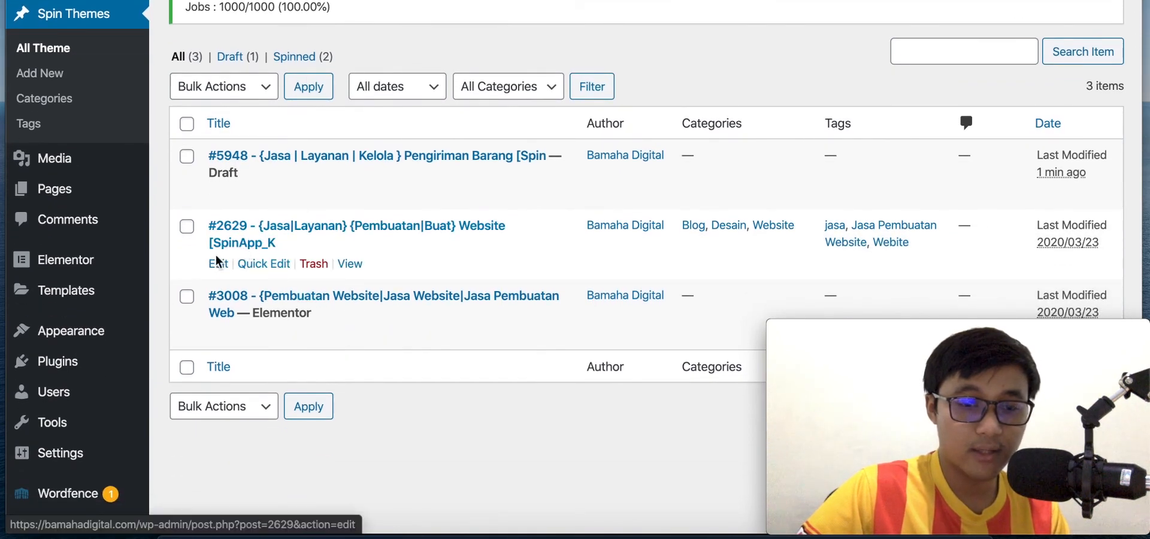
pyautogui.click(220, 266)
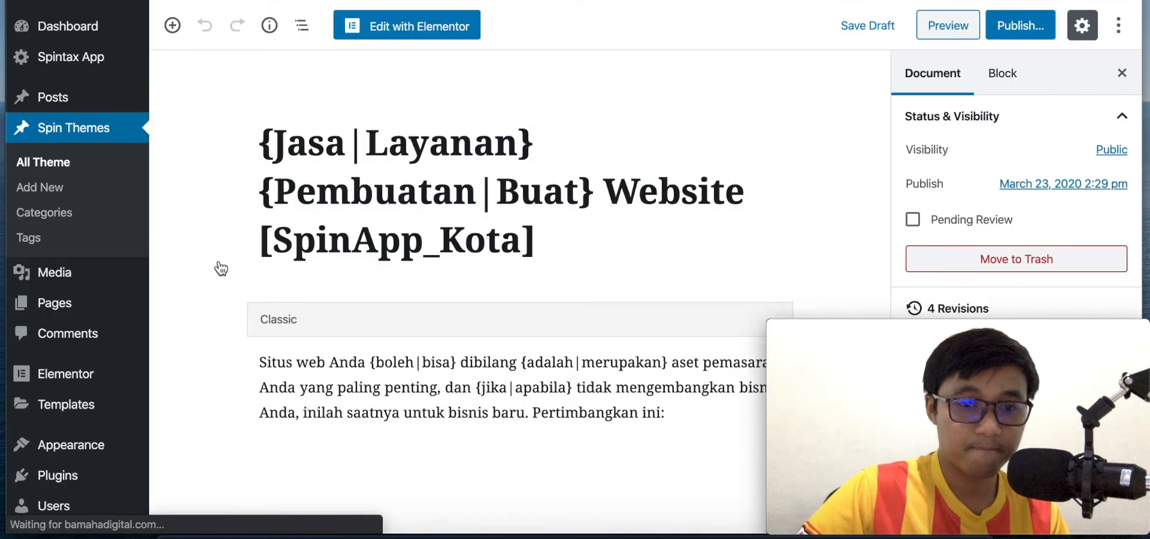
# - Examine the theme's spintax title and read through the whole article body for its spintax word variations
pyautogui.scroll(-3, 221, 268)
pyautogui.click(331, 111)
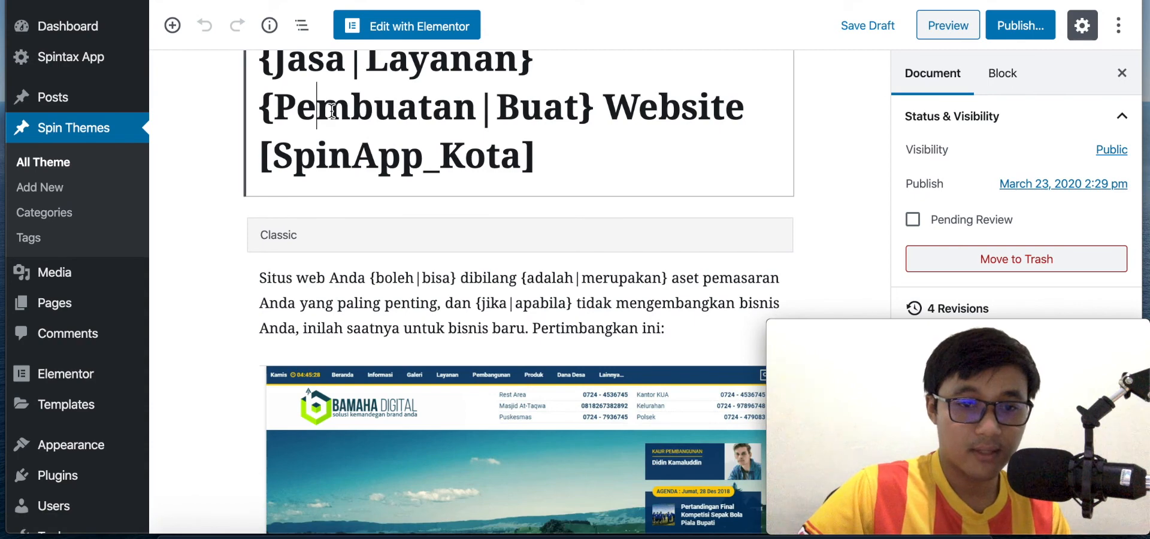
pyautogui.scroll(1, 403, 130)
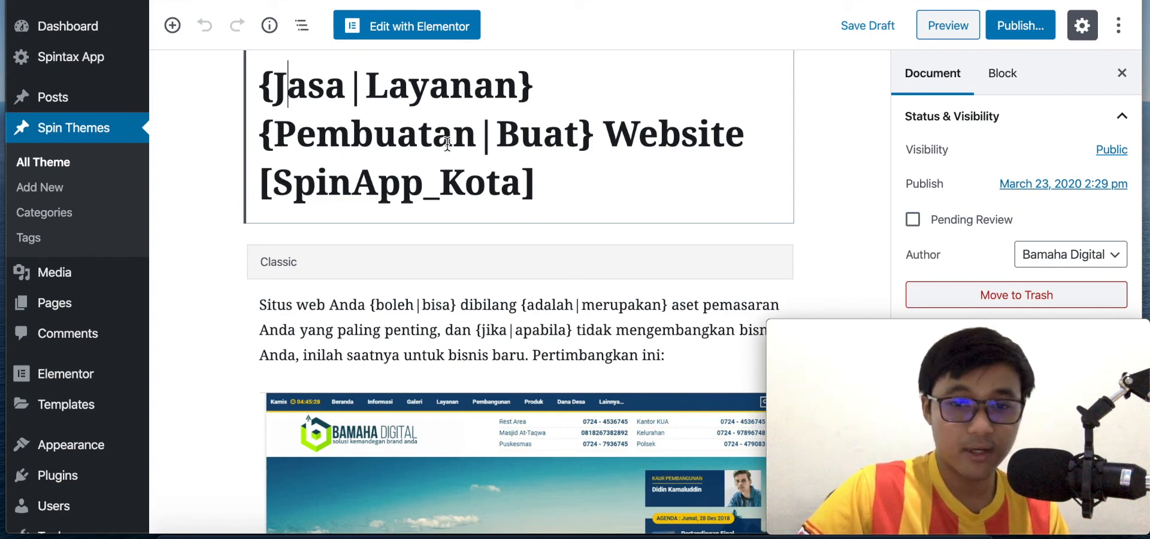
pyautogui.scroll(-5, 570, 216)
pyautogui.click(417, 144)
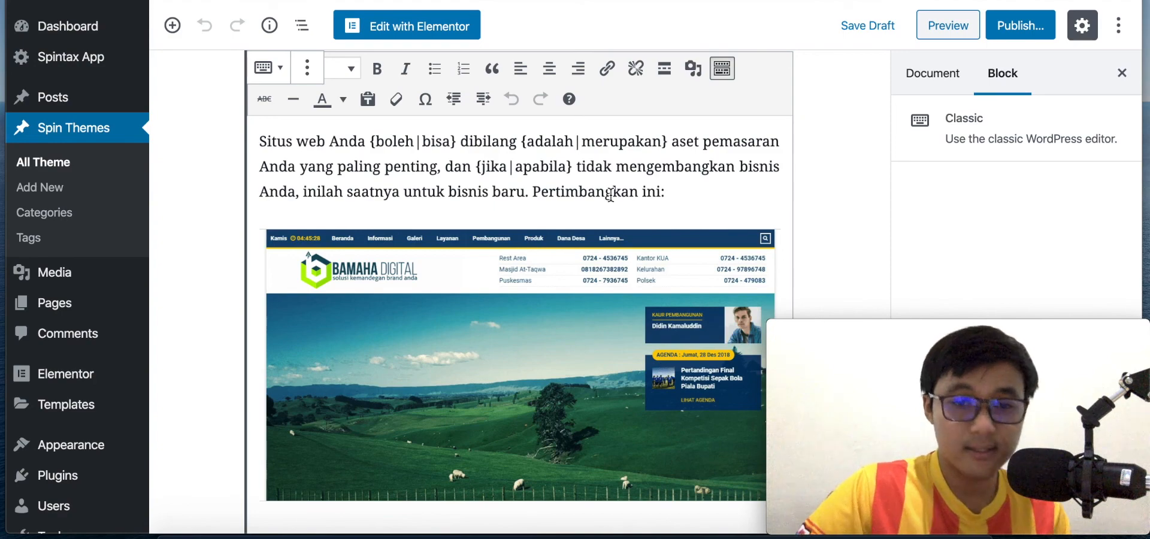
pyautogui.scroll(-10, 448, 154)
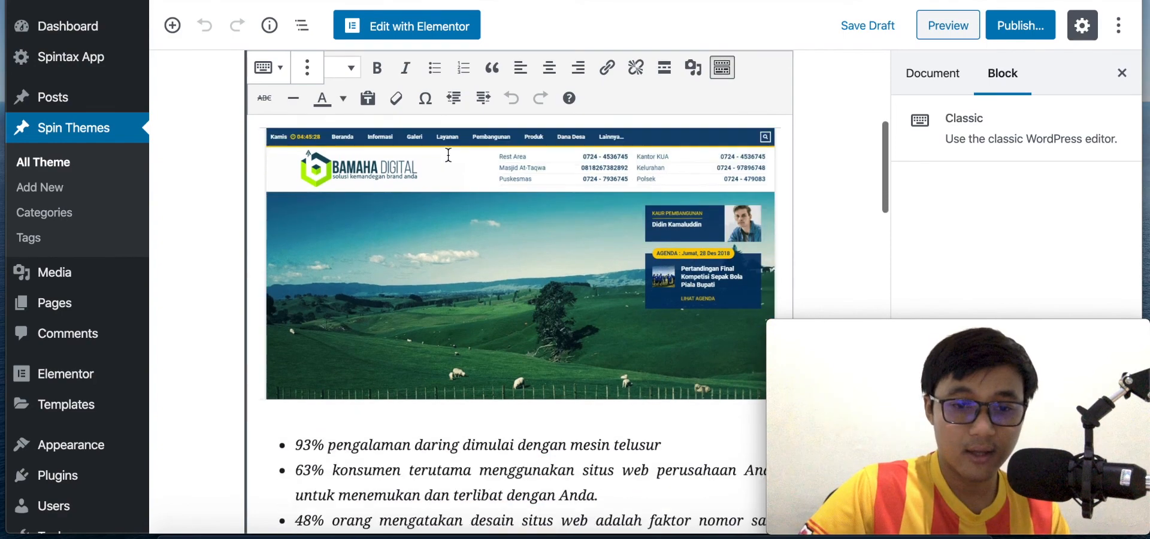
pyautogui.scroll(-1, 396, 342)
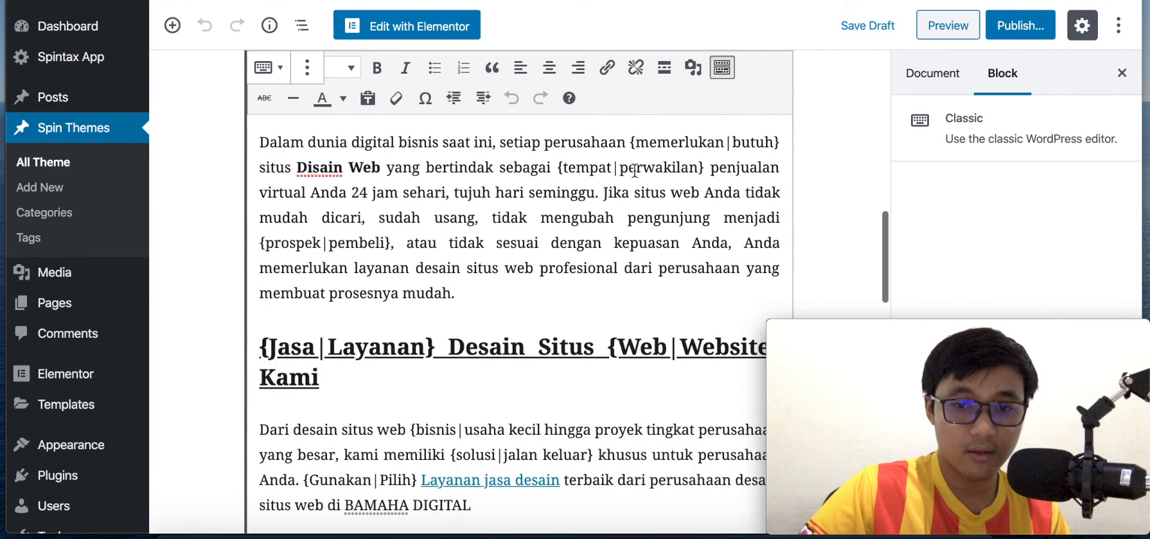
pyautogui.scroll(-20, 399, 357)
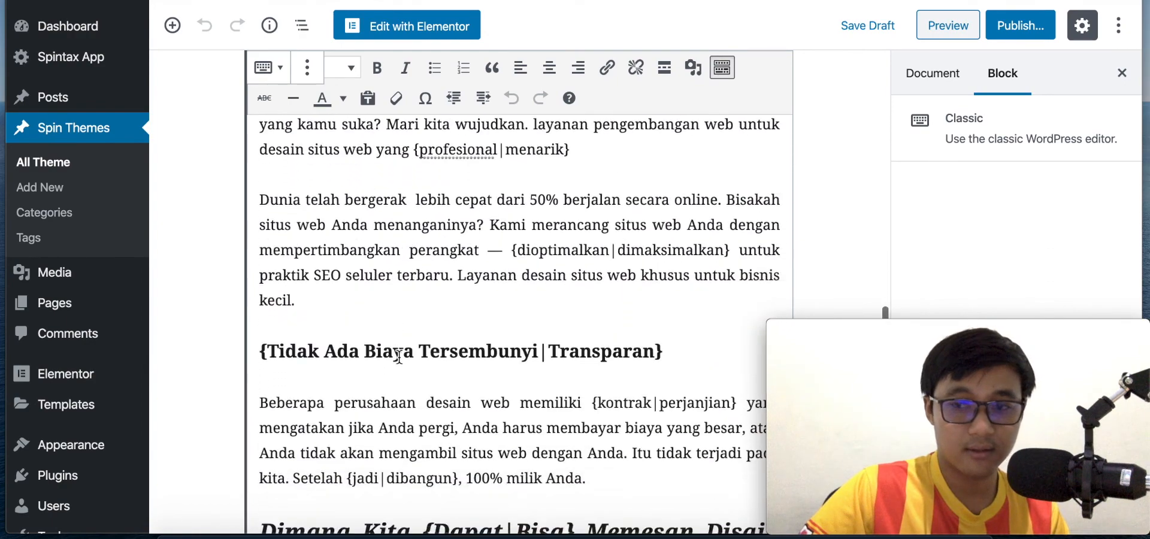
pyautogui.scroll(-7, 400, 356)
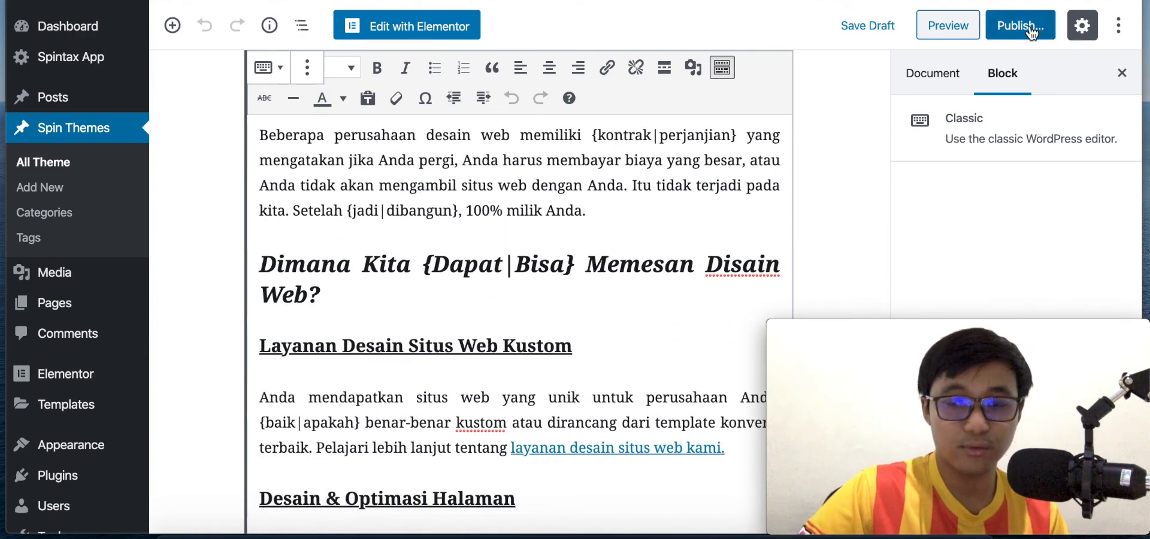
pyautogui.scroll(-10, 521, 333)
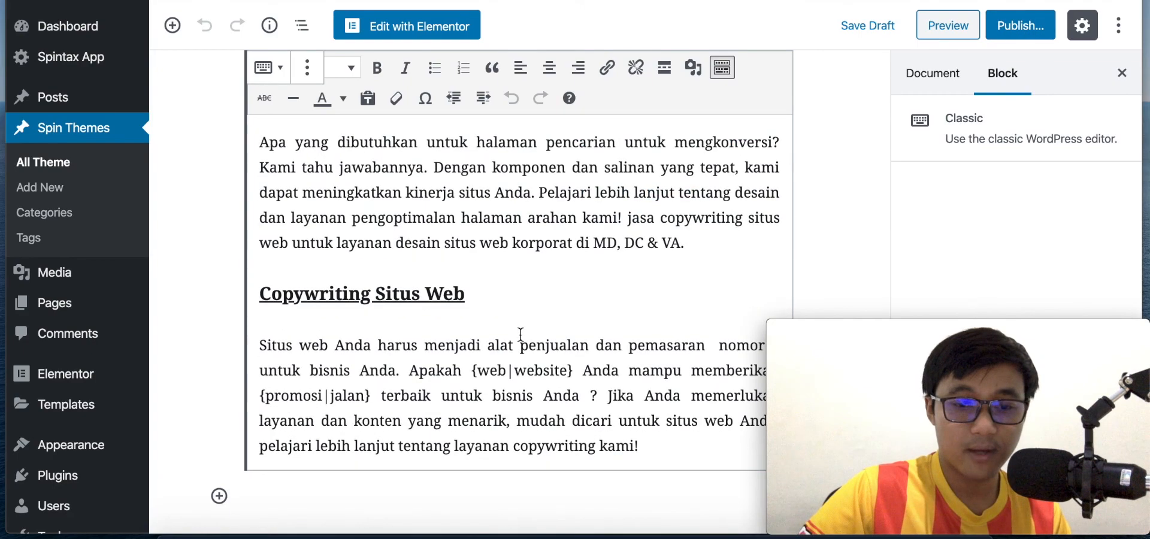
pyautogui.scroll(20, 520, 334)
pyautogui.scroll(10, 520, 335)
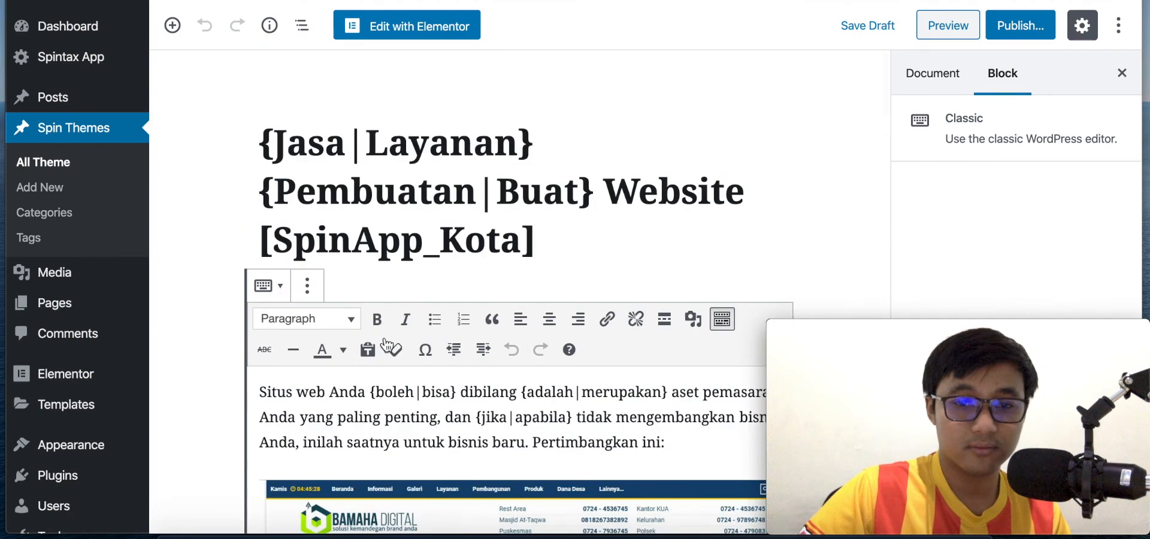
pyautogui.click(394, 234)
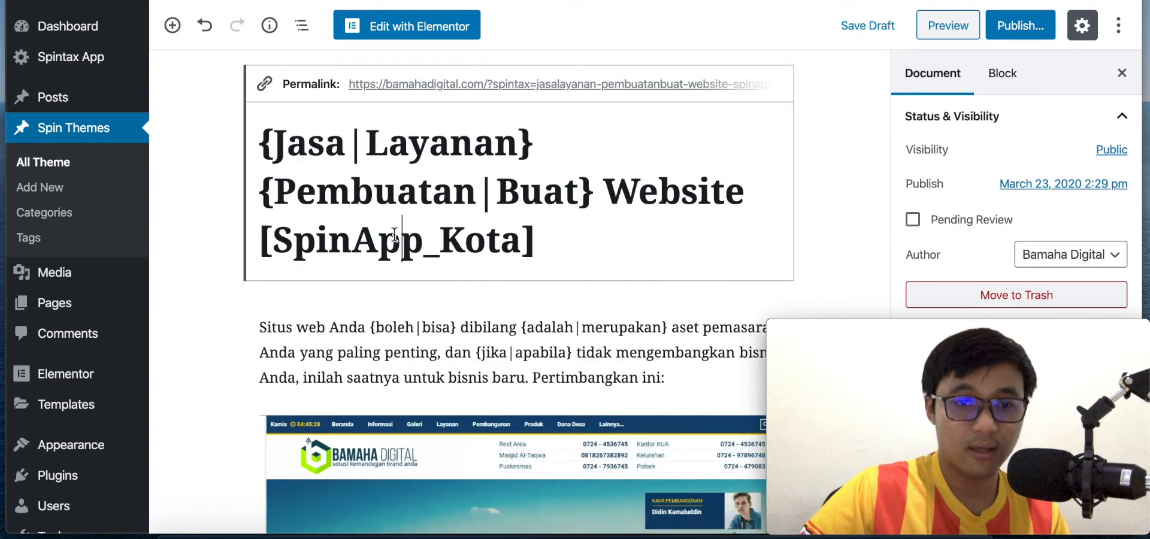
# - Return to the All Theme list and open the theme "{Pembuatan Website|Jasa Website|Jasa Pembuatan Web" for editing with Elementor
pyautogui.click(54, 171)
pyautogui.click(716, 134)
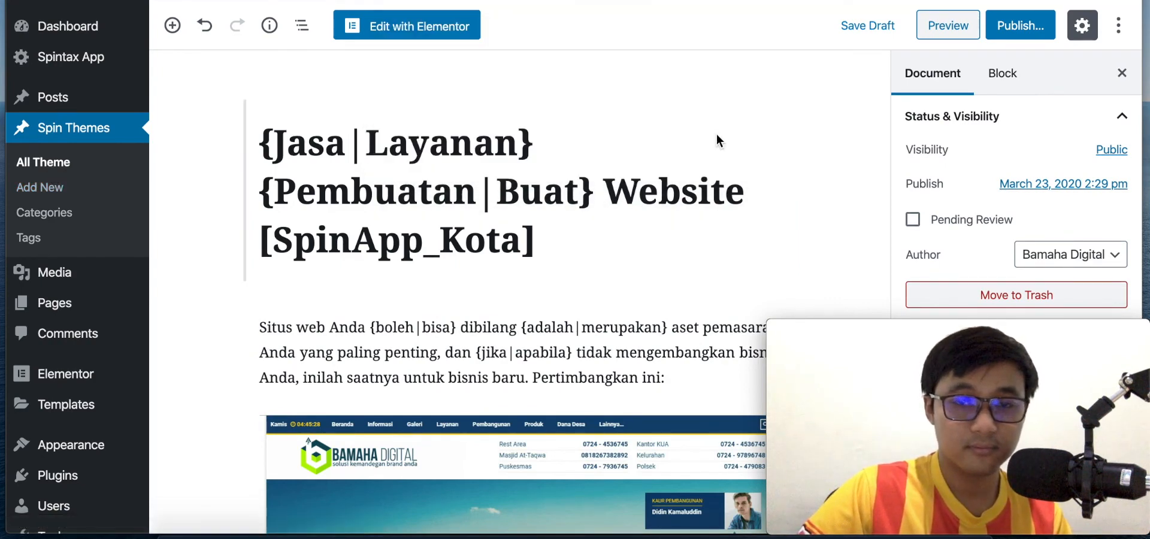
pyautogui.scroll(-2, 390, 304)
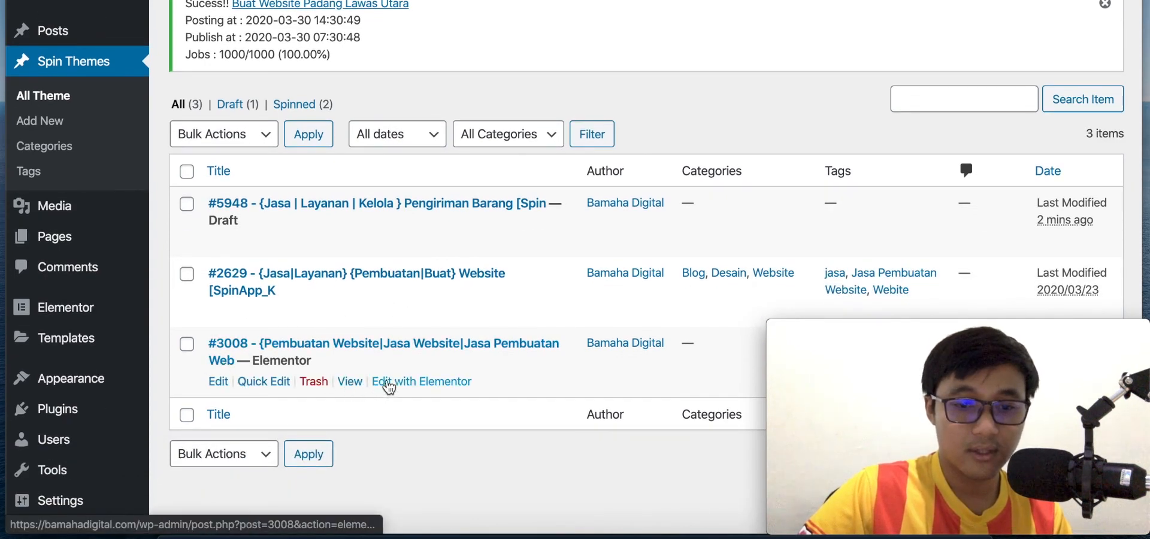
pyautogui.click(395, 383)
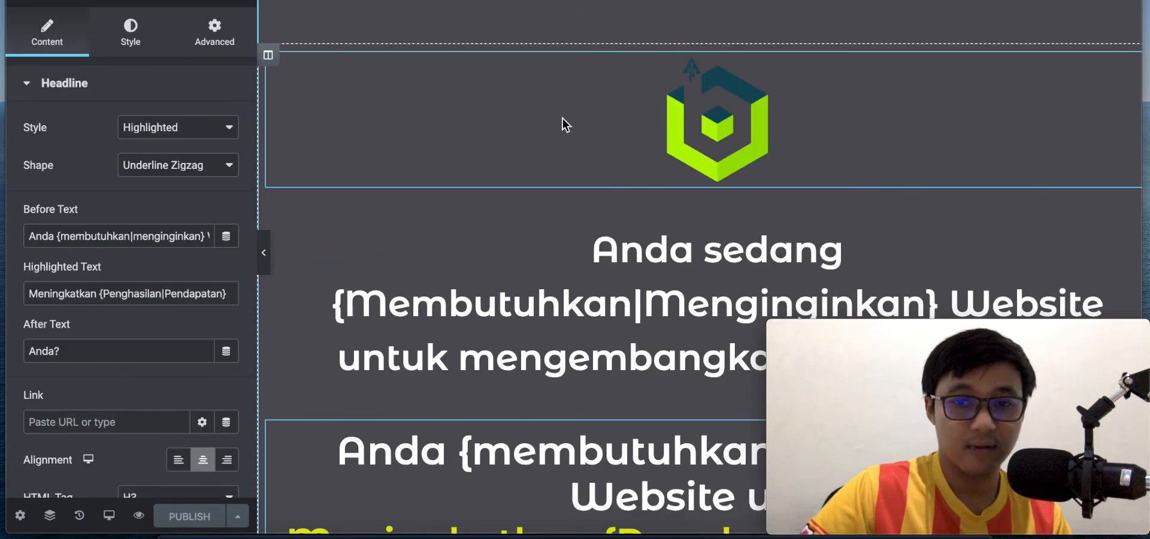
# - Inspect the content settings of the "Anda sedang {Membutuhkan|Menginginkan} Website" heading and of the highlighted headline below it
pyautogui.scroll(-3, 578, 166)
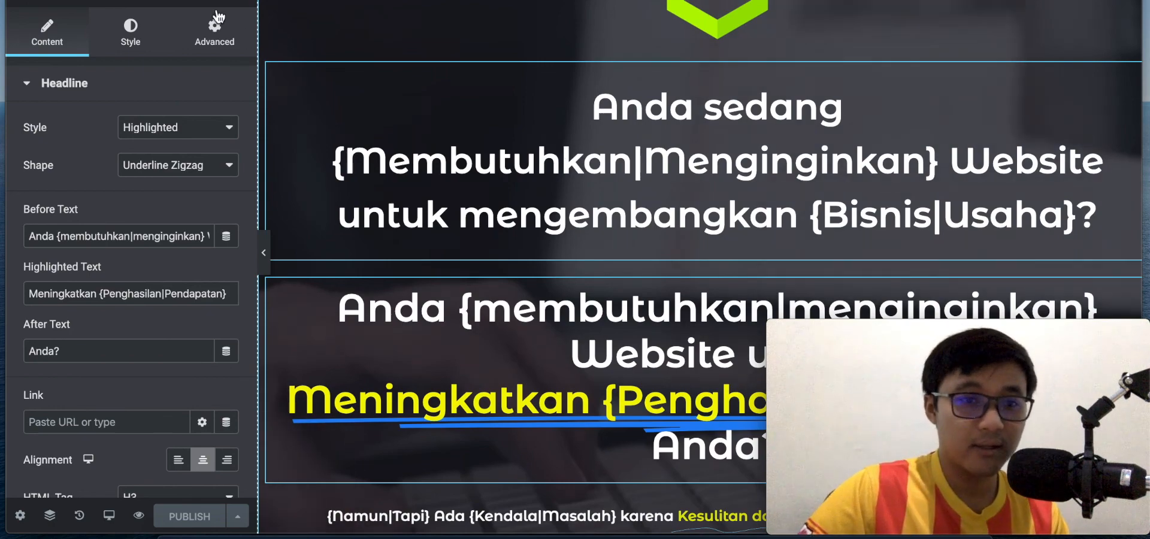
pyautogui.click(235, 1)
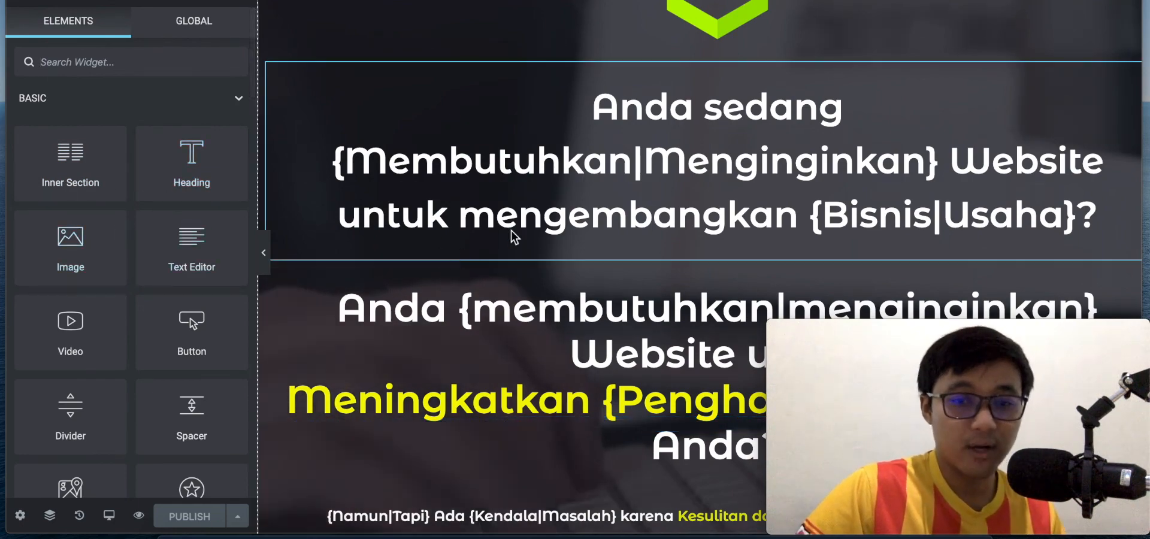
pyautogui.click(657, 116)
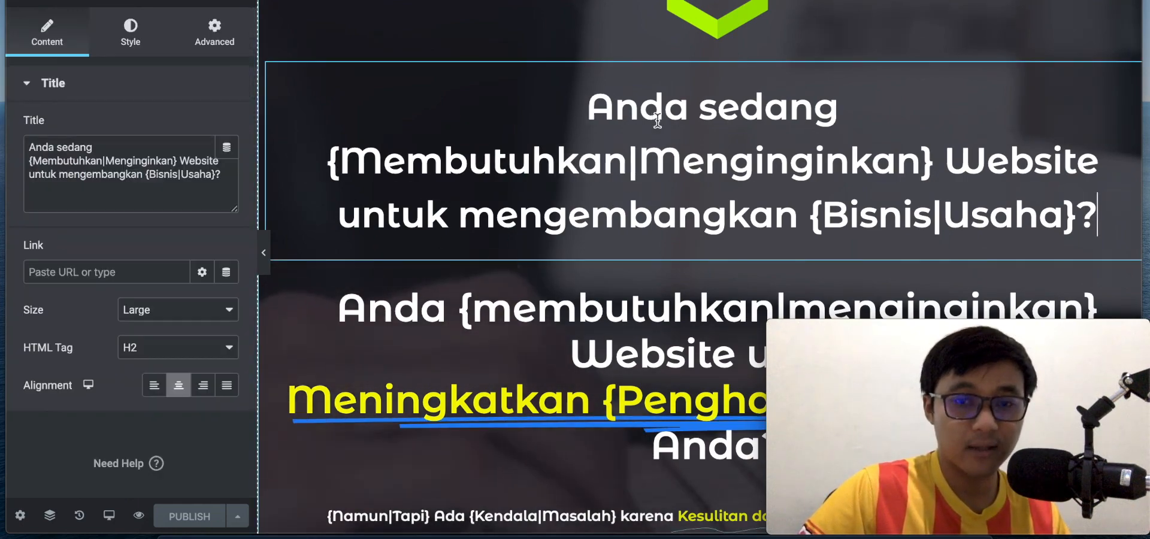
pyautogui.click(407, 321)
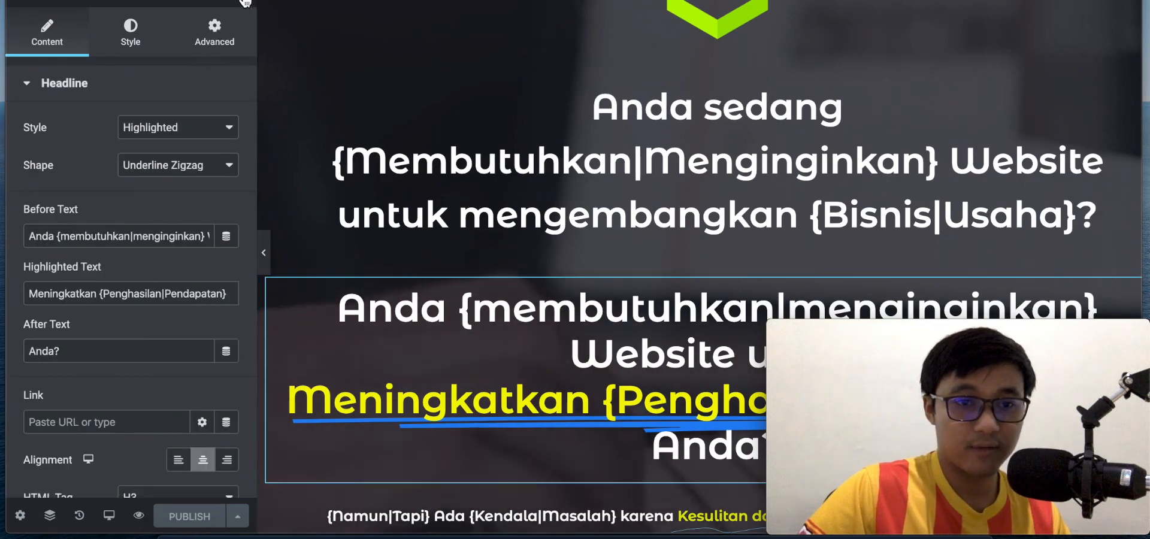
# - Go back to the Elementor widget list and look through the available widgets down to the end of the General group
pyautogui.click(245, 3)
pyautogui.scroll(-3, 121, 335)
pyautogui.scroll(-15, 121, 336)
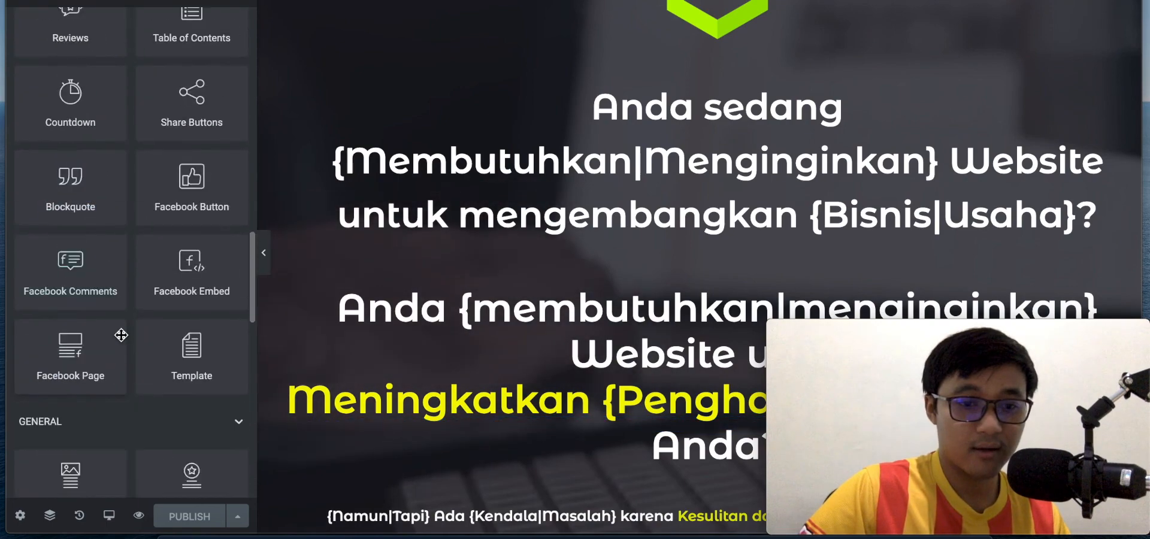
pyautogui.scroll(-12, 121, 336)
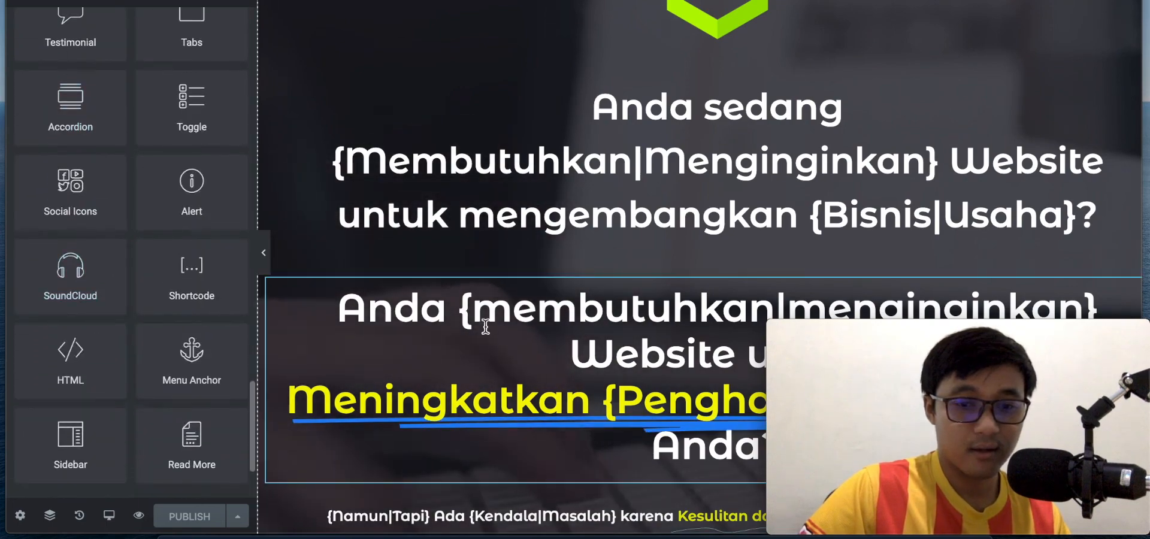
# - Examine the landing page's sections and spintax texts down to the service advantages, and return to the start of the page and widget list
pyautogui.scroll(-3, 485, 327)
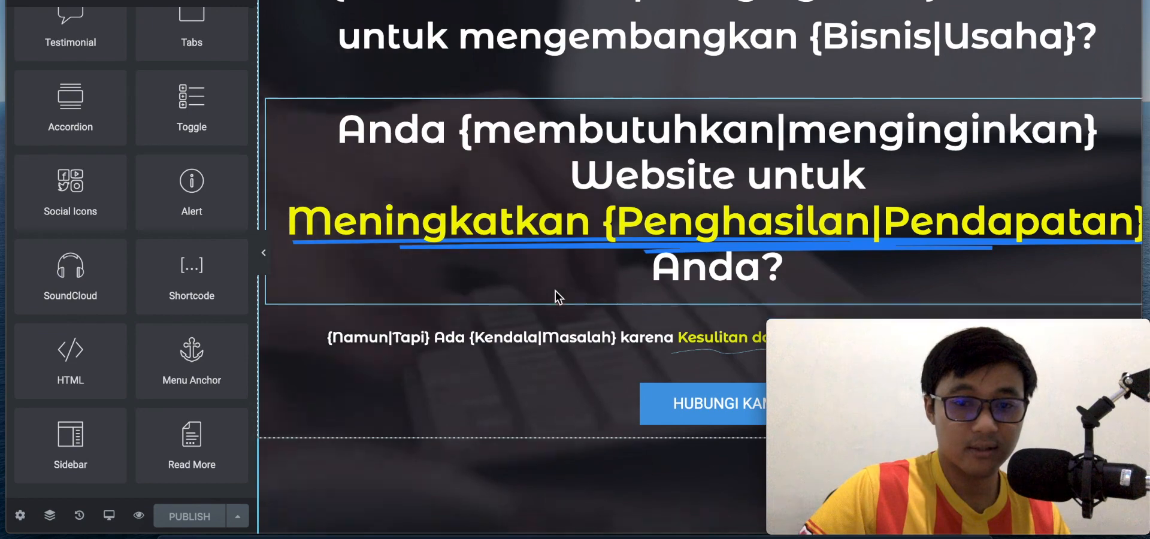
pyautogui.scroll(-10, 555, 294)
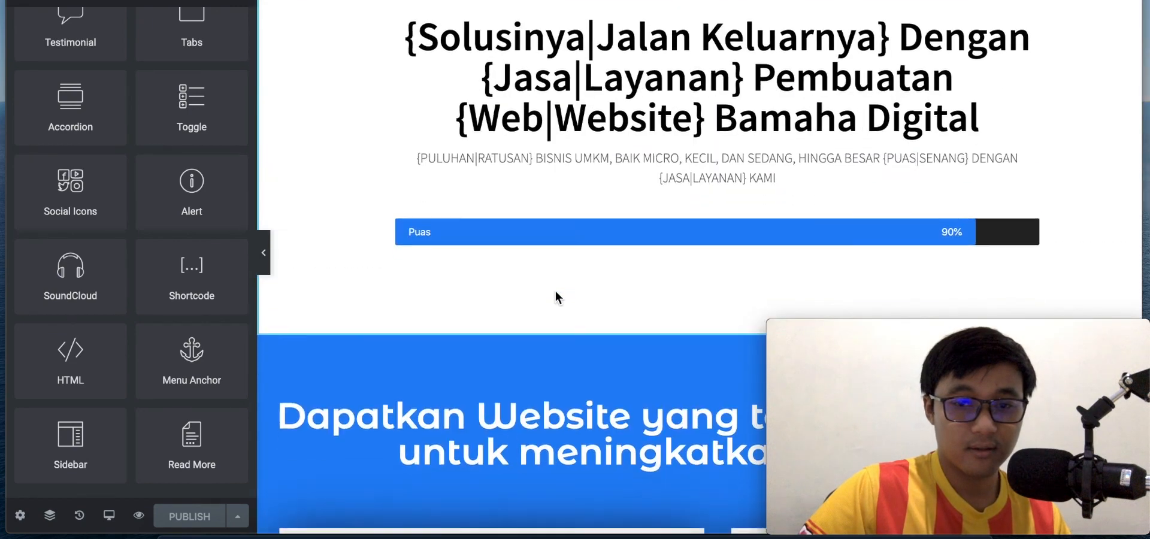
pyautogui.scroll(-11, 555, 293)
pyautogui.scroll(-15, 555, 293)
pyautogui.scroll(-10, 556, 293)
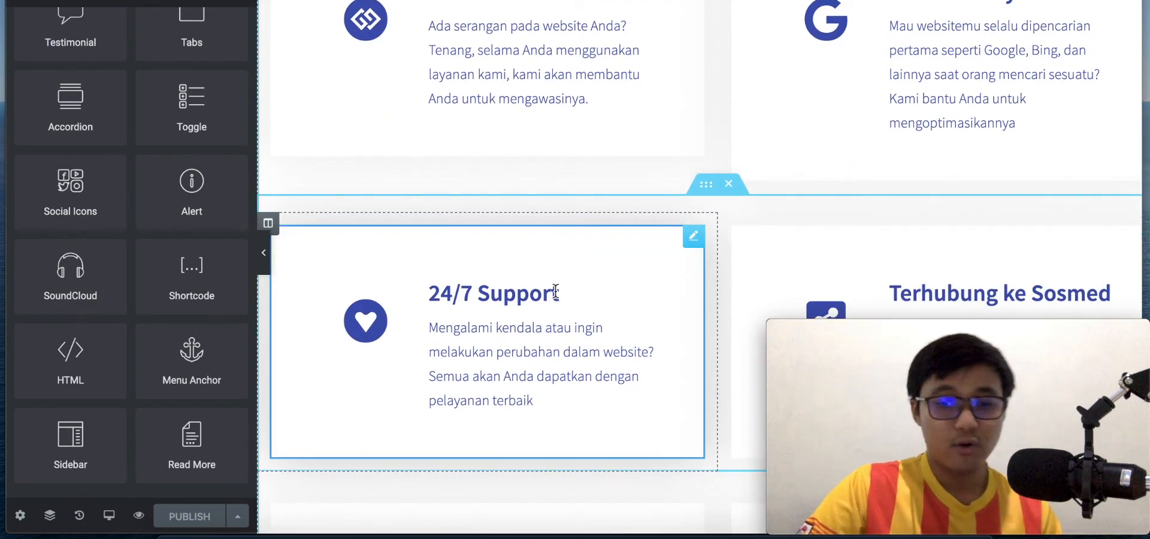
pyautogui.scroll(-2, 556, 292)
pyautogui.scroll(16, 555, 291)
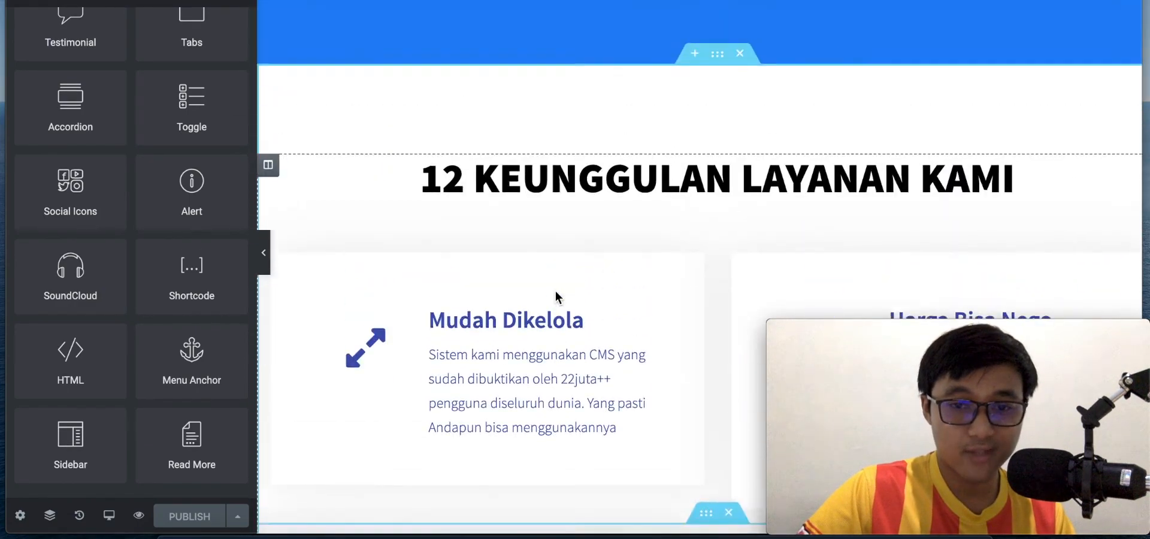
pyautogui.scroll(20, 555, 292)
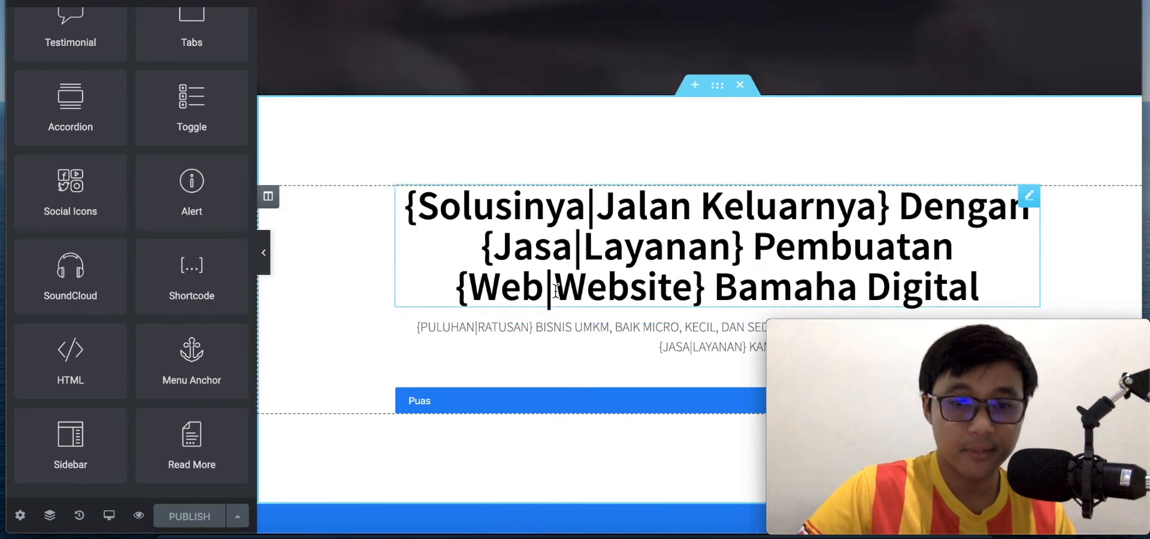
pyautogui.scroll(-1, 556, 290)
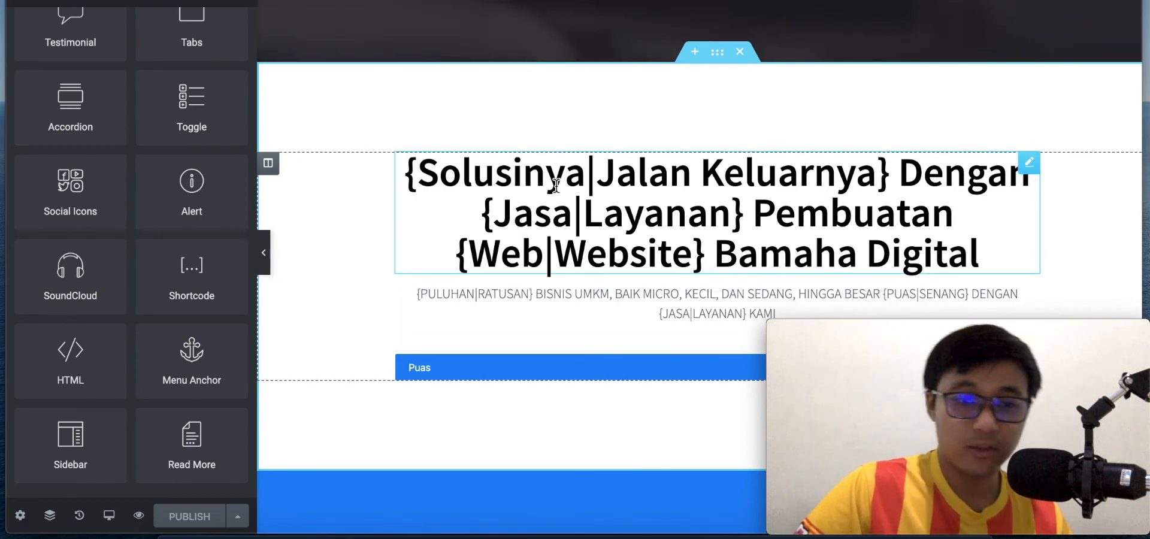
pyautogui.scroll(10, 573, 152)
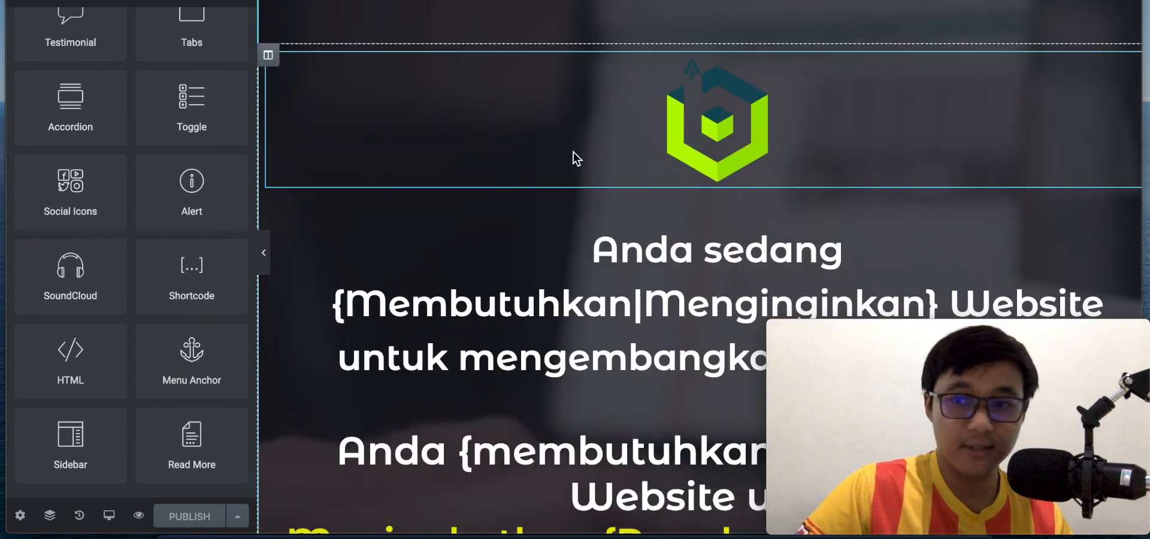
pyautogui.scroll(10, 169, 256)
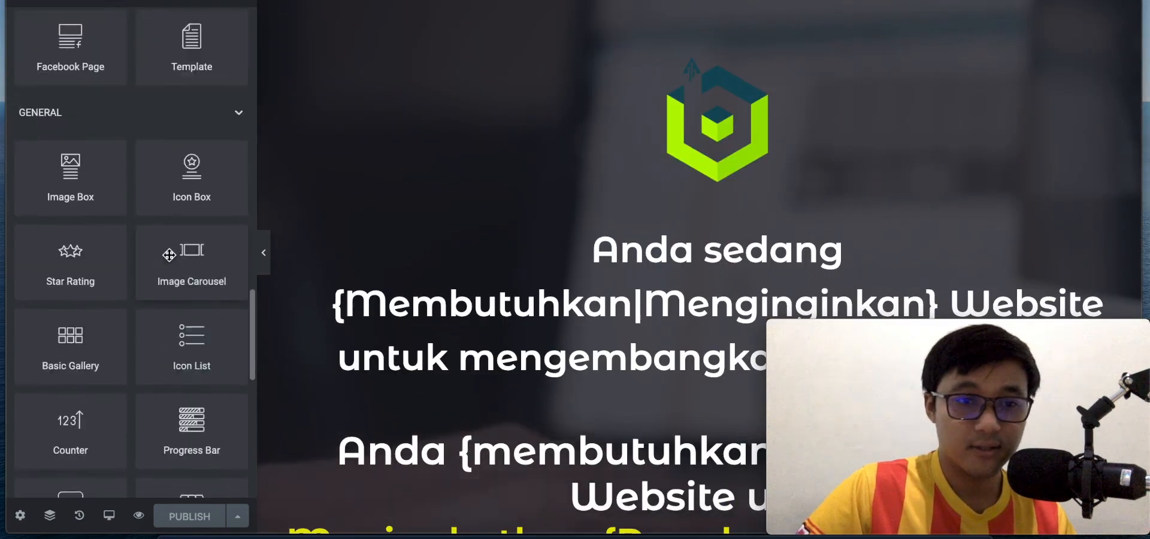
pyautogui.scroll(15, 169, 255)
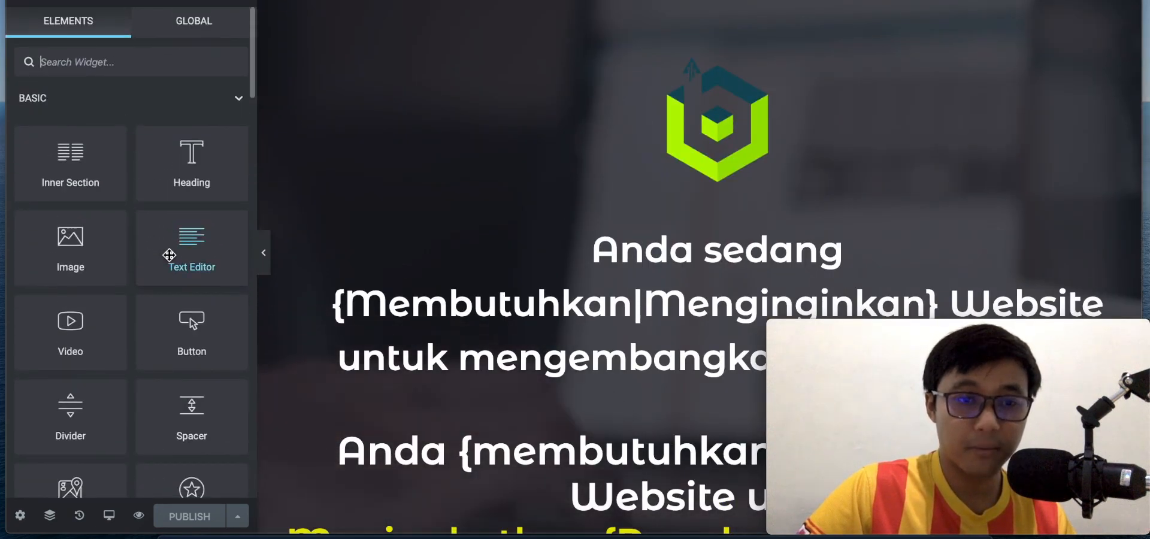